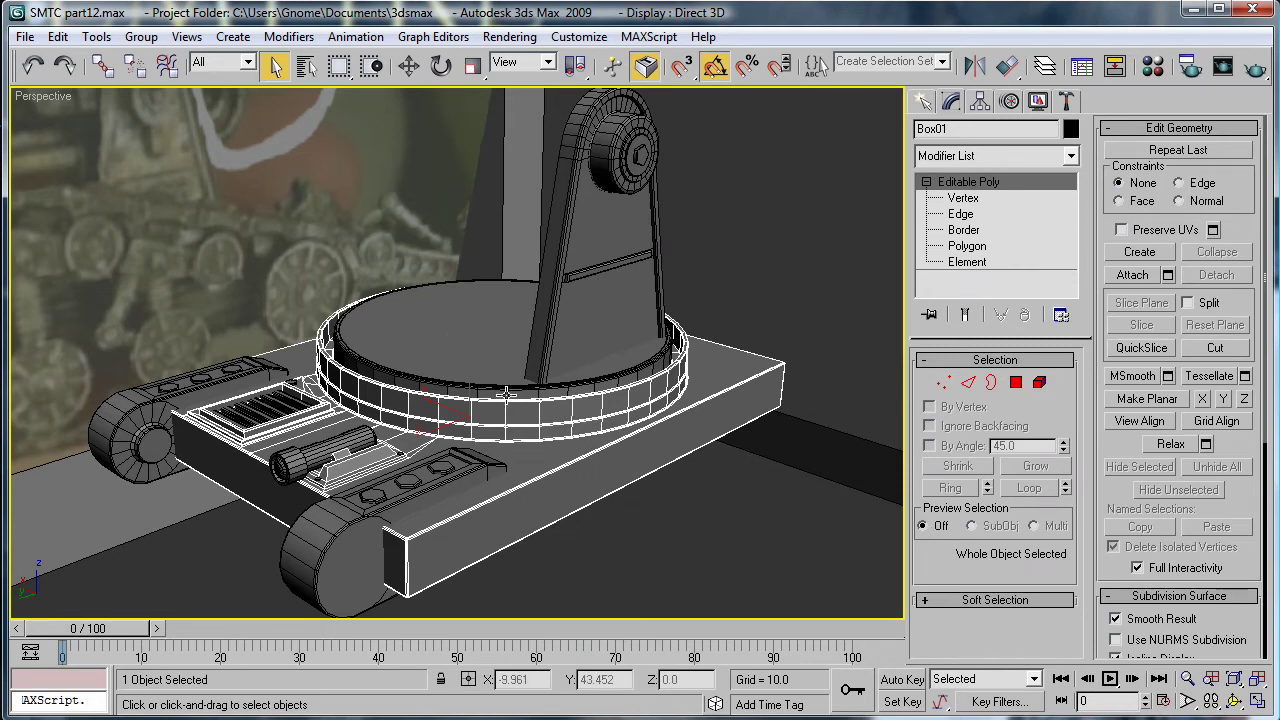
Step: Examine the base of the support arm and compare it with the thunderfire cannon reference picture
{"action": "middle_click_drag", "start_coordinate": [594, 325], "coordinate": [512, 337], "text": "alt"}
{"action": "scroll", "coordinate": [515, 335], "scroll_direction": "up", "scroll_amount": 4}
{"action": "key", "text": "alt+Tab"}
{"action": "left_click_drag", "start_coordinate": [789, 59], "coordinate": [615, 31]}
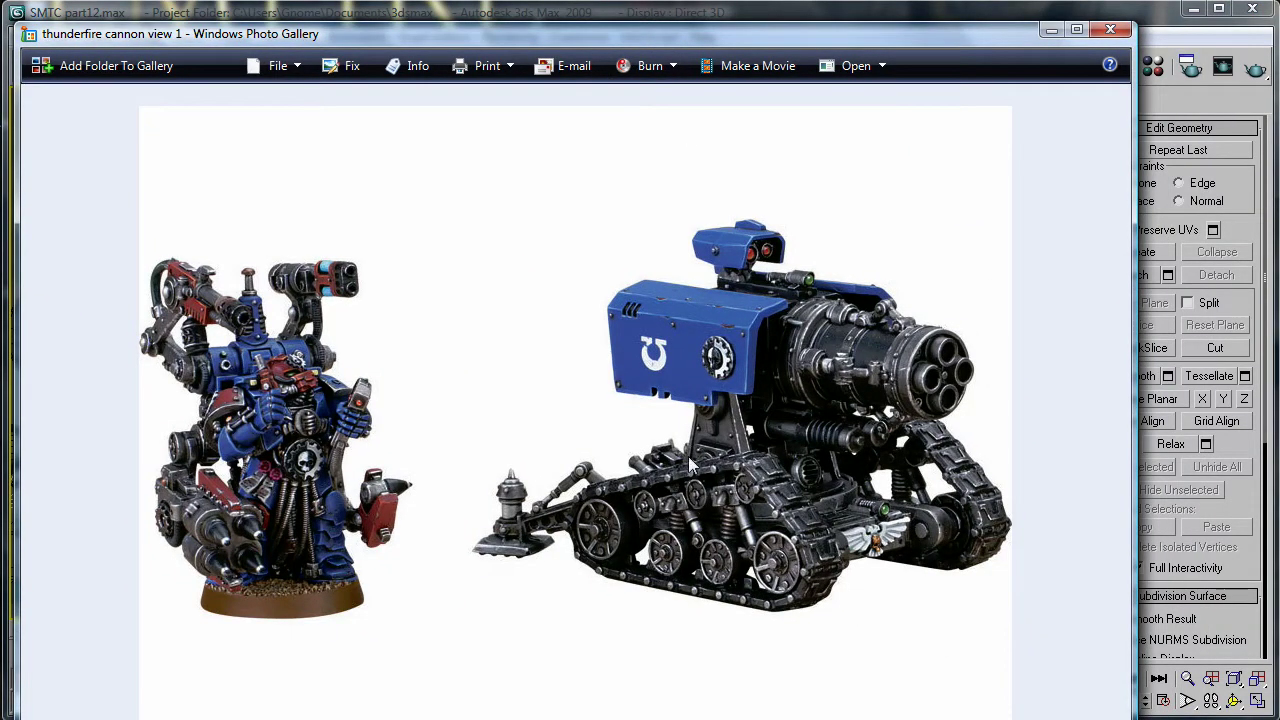
{"action": "left_click_drag", "start_coordinate": [676, 33], "coordinate": [1279, 355]}
{"action": "left_click", "coordinate": [958, 16]}
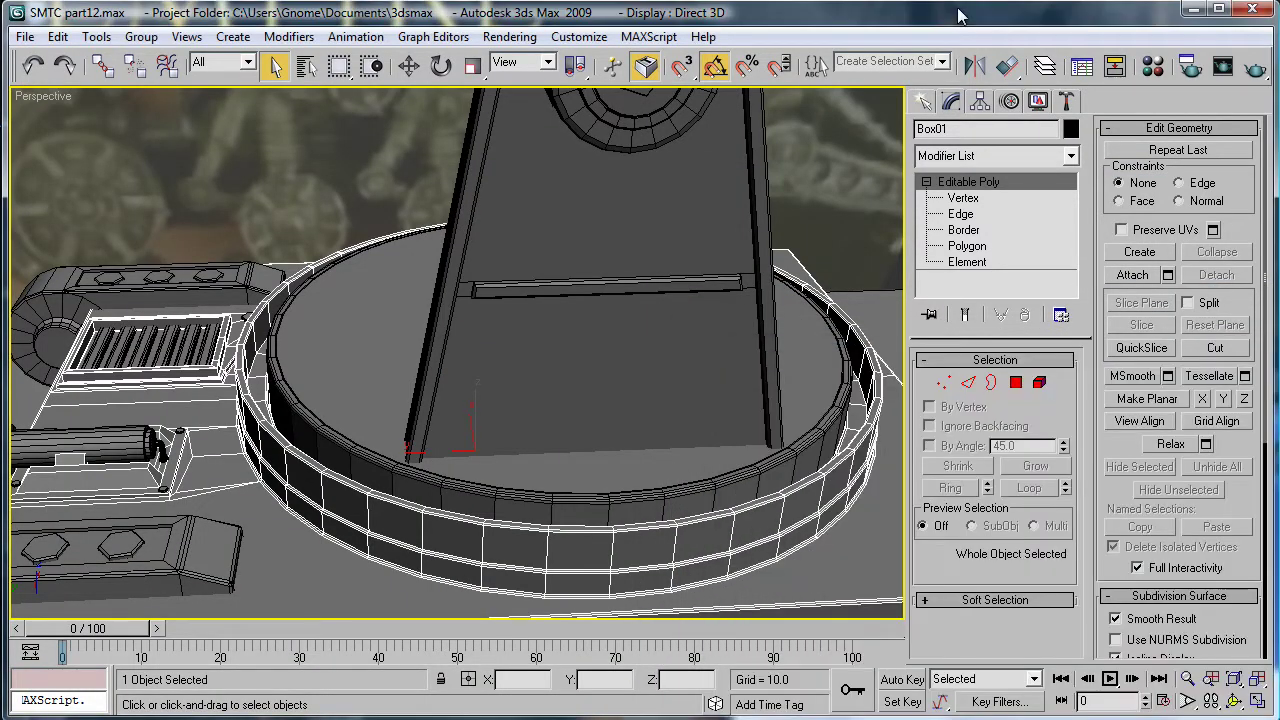
Step: Create a box with AutoGrid on the lower face of the support plate, about 10.9 long and 14.1 wide
{"action": "middle_click_drag", "start_coordinate": [719, 398], "coordinate": [664, 449], "text": "alt"}
{"action": "scroll", "coordinate": [706, 374], "scroll_direction": "up", "scroll_amount": 3}
{"action": "scroll", "coordinate": [664, 450], "scroll_direction": "down", "scroll_amount": 6}
{"action": "left_click", "coordinate": [923, 101]}
{"action": "left_click", "coordinate": [948, 231]}
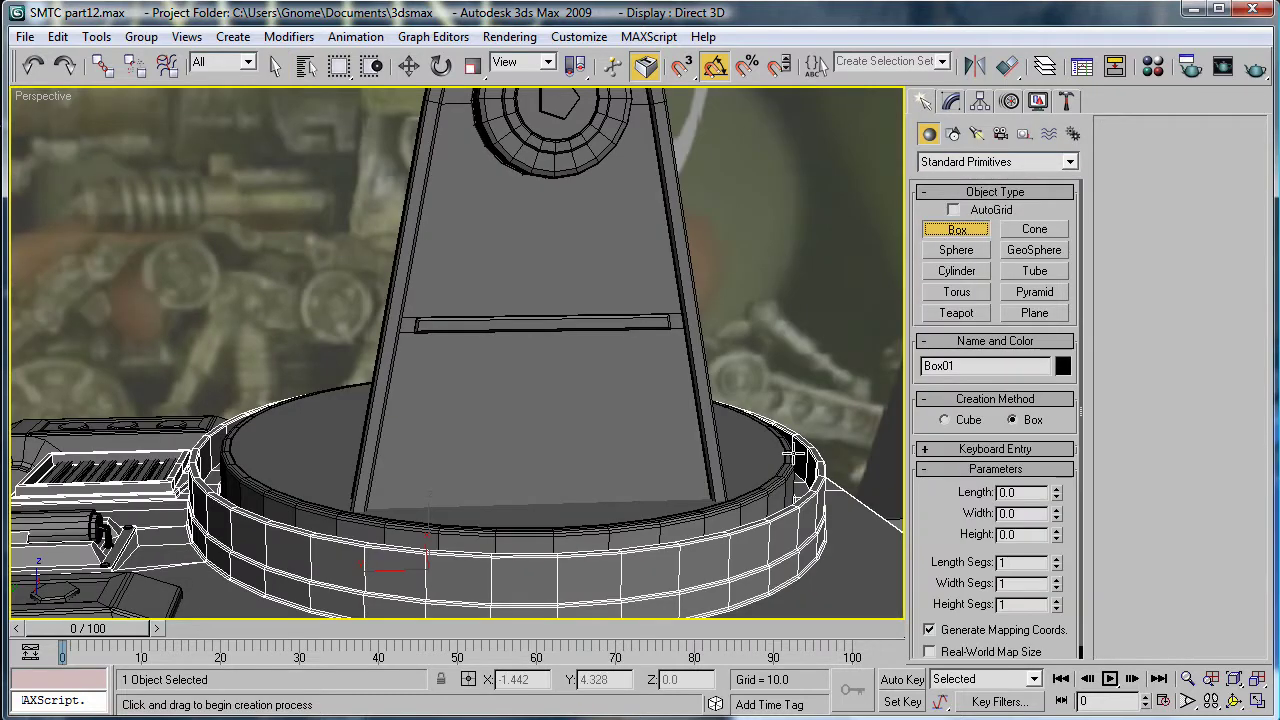
{"action": "left_click", "coordinate": [953, 209]}
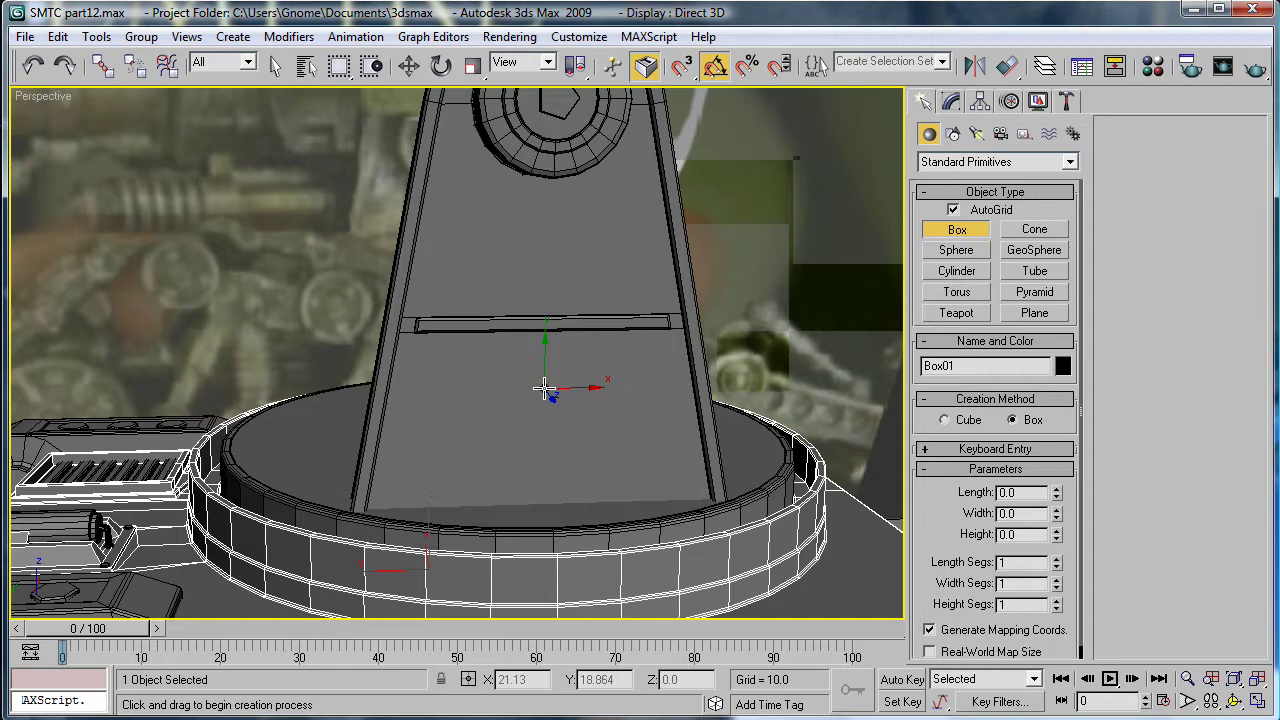
{"action": "left_click_drag", "start_coordinate": [436, 349], "coordinate": [649, 506]}
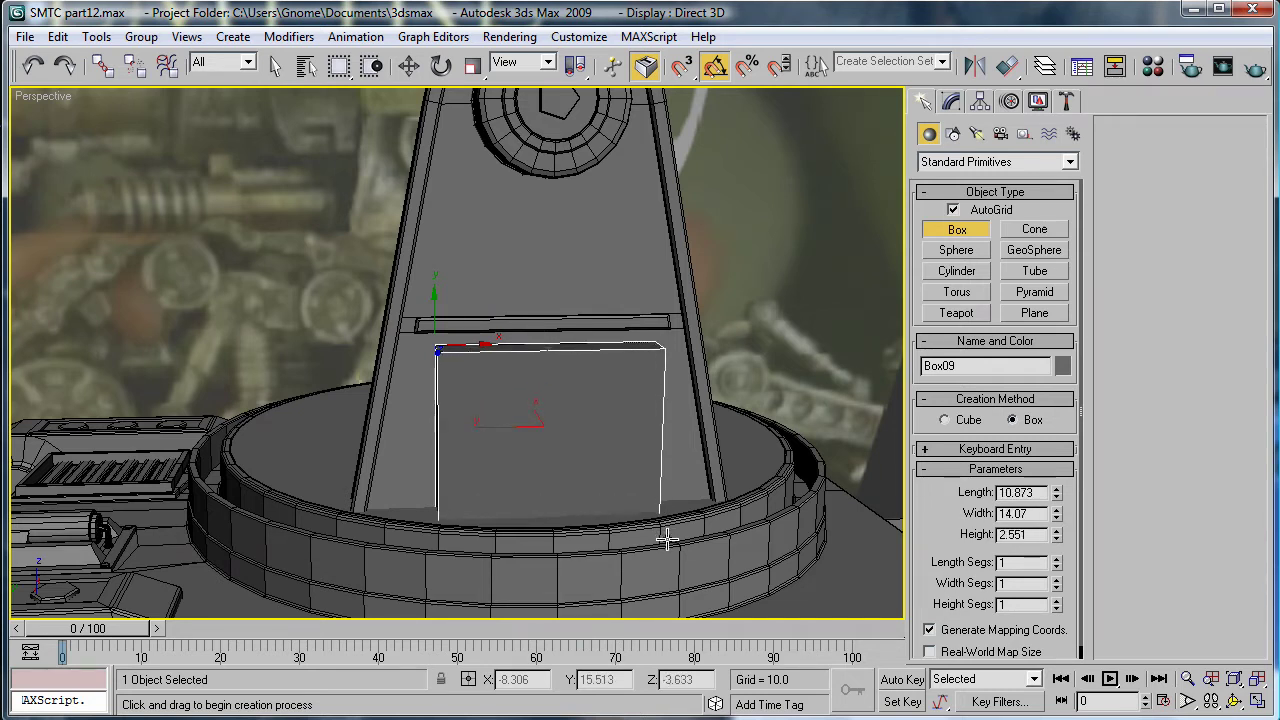
{"action": "left_click", "coordinate": [661, 512]}
Step: Set the new box's height to 1.554
{"action": "middle_click_drag", "start_coordinate": [556, 407], "coordinate": [714, 443], "text": "alt"}
{"action": "scroll", "coordinate": [706, 438], "scroll_direction": "up", "scroll_amount": 4}
{"action": "middle_click_drag", "start_coordinate": [666, 406], "coordinate": [634, 354]}
{"action": "scroll", "coordinate": [636, 355], "scroll_direction": "down", "scroll_amount": 4}
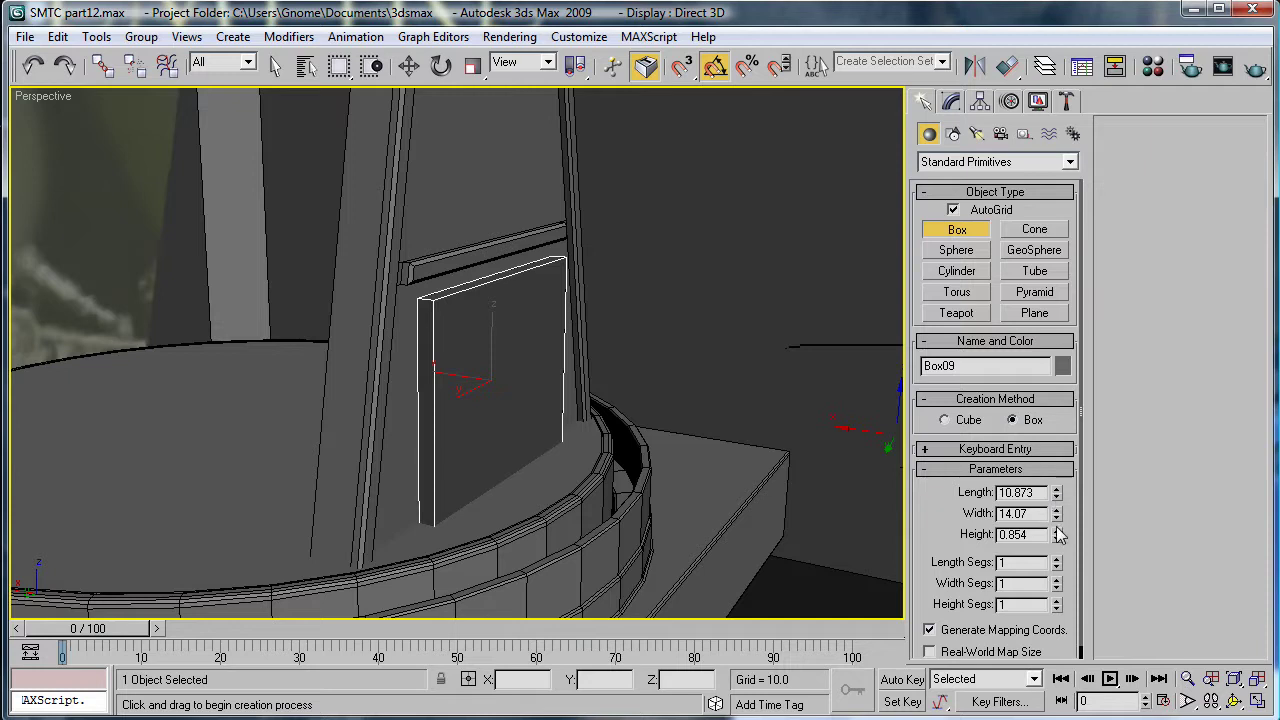
{"action": "left_click_drag", "start_coordinate": [1056, 534], "coordinate": [1068, 467]}
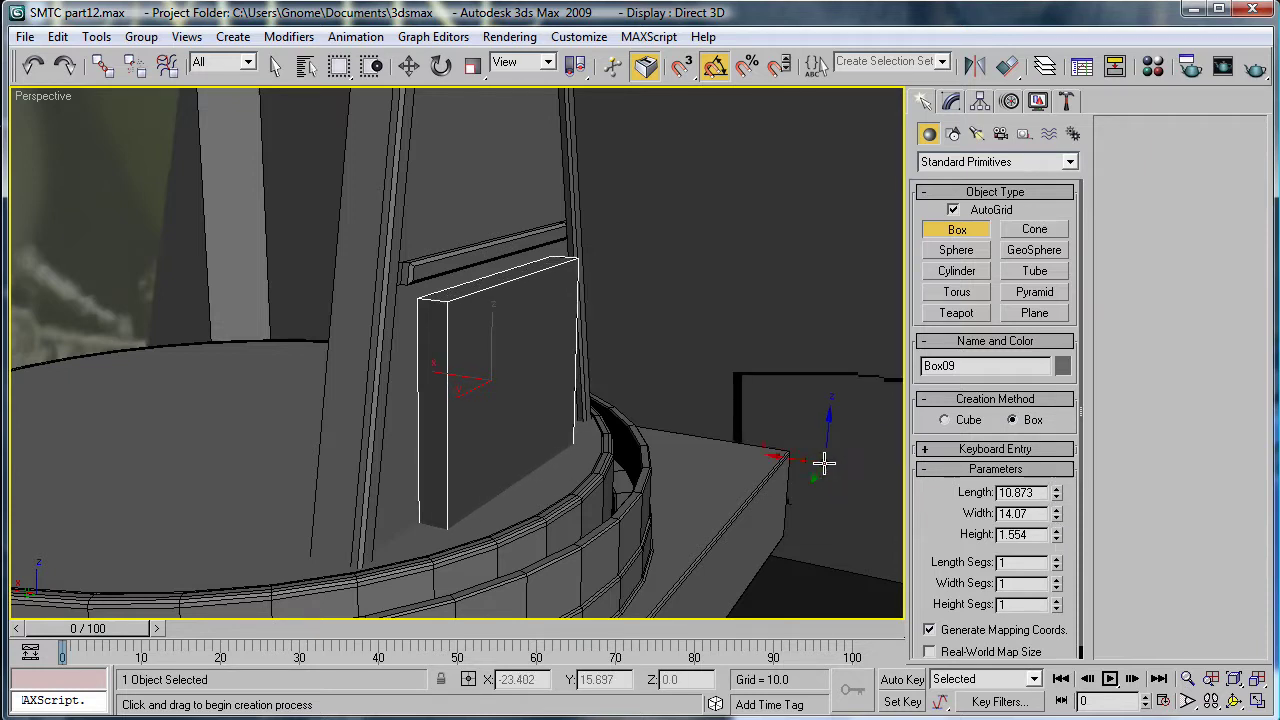
{"action": "scroll", "coordinate": [495, 343], "scroll_direction": "up", "scroll_amount": 3}
{"action": "middle_click_drag", "start_coordinate": [563, 343], "coordinate": [427, 333], "text": "alt"}
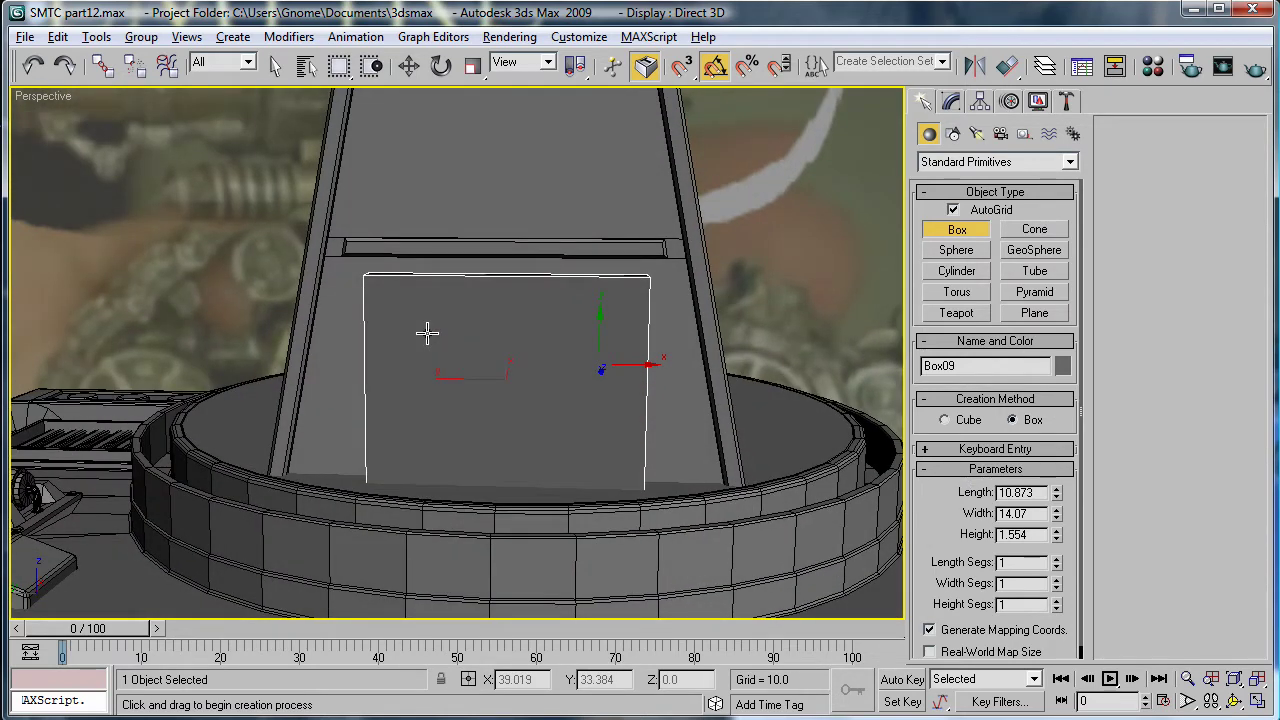
{"action": "middle_click_drag", "start_coordinate": [427, 333], "coordinate": [529, 317], "text": "alt"}
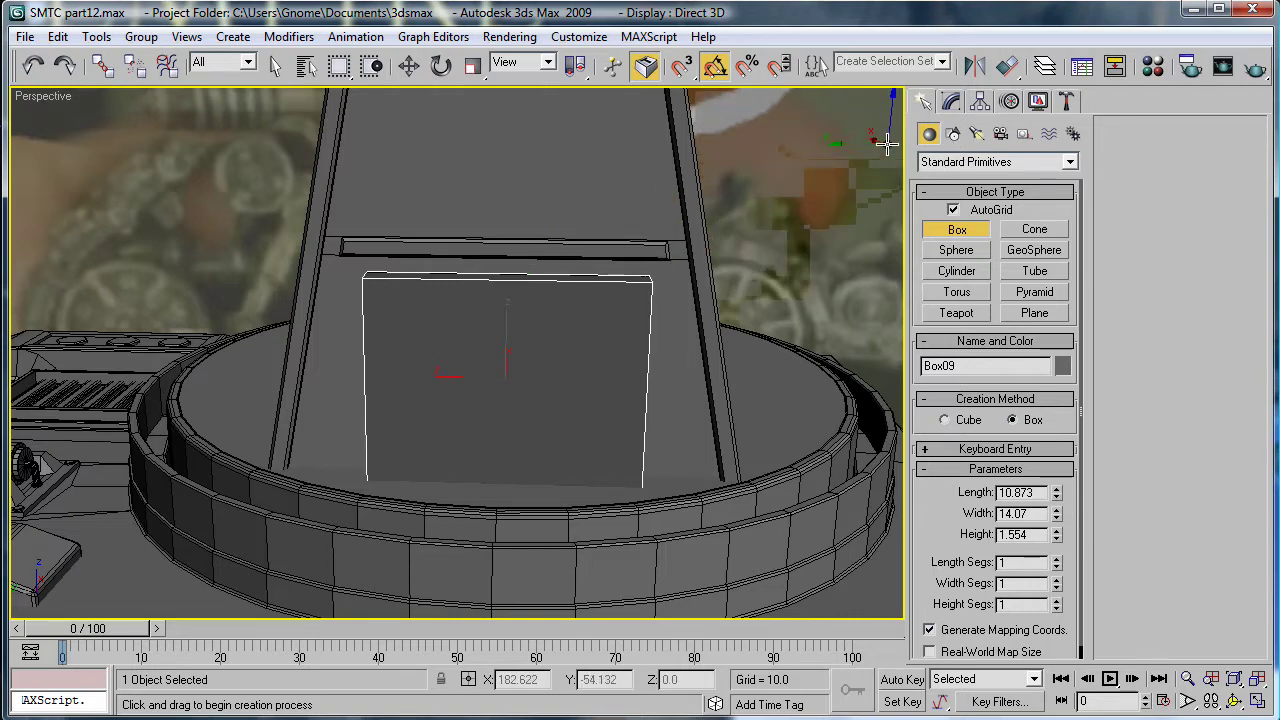
Step: Convert the box to an Editable Poly and scale its front polygon uniformly to 93 percent
{"action": "key", "text": "ctrl+e"}
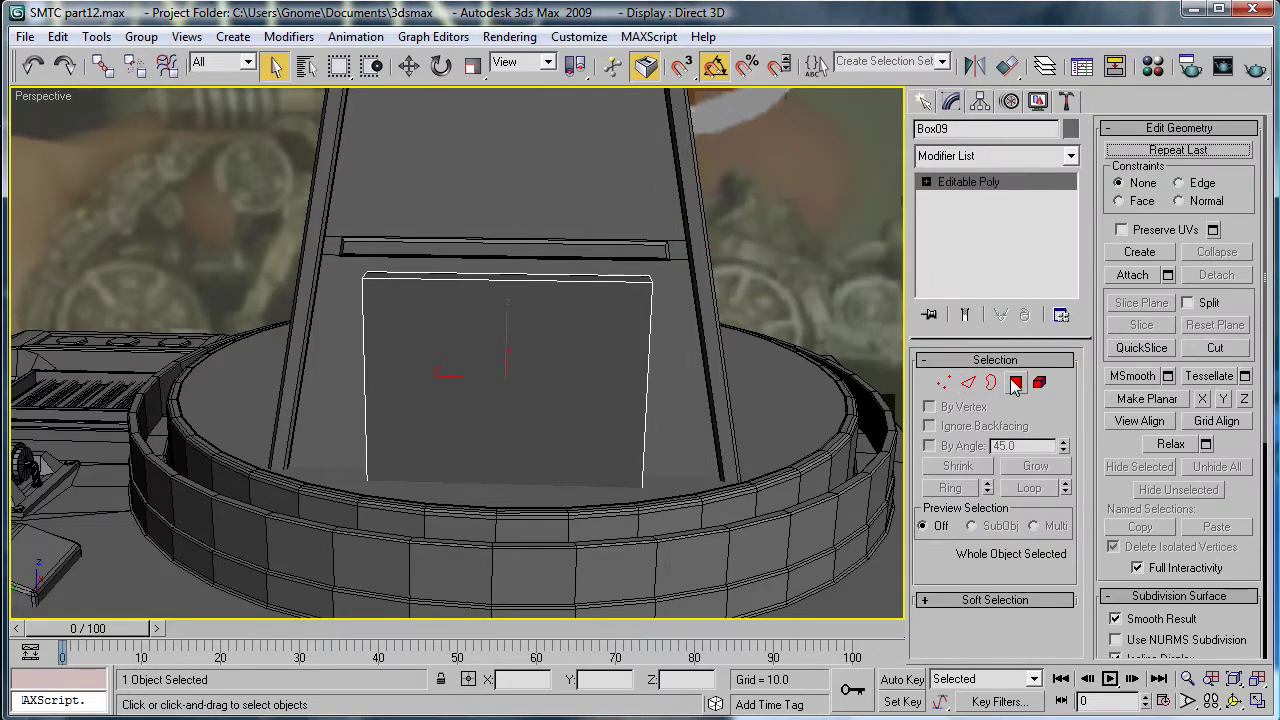
{"action": "left_click", "coordinate": [1016, 382]}
{"action": "left_click", "coordinate": [506, 329]}
{"action": "key", "text": "r"}
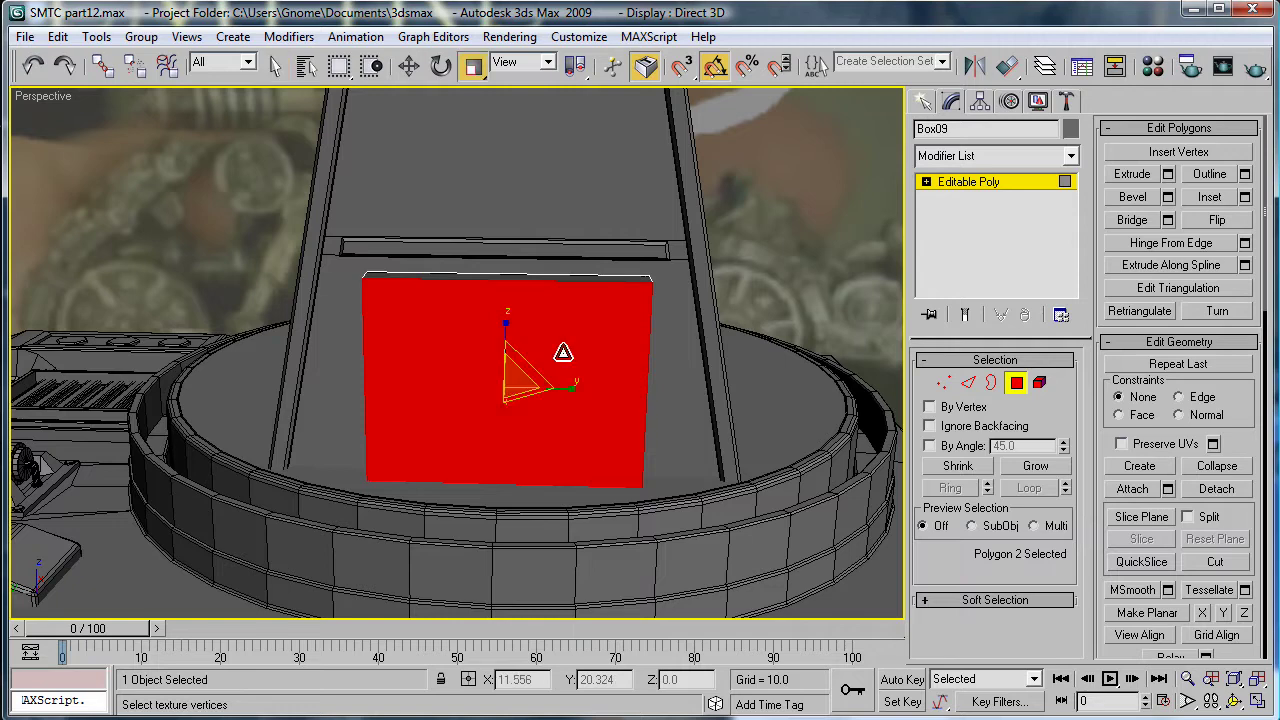
{"action": "left_click_drag", "start_coordinate": [515, 382], "coordinate": [515, 392]}
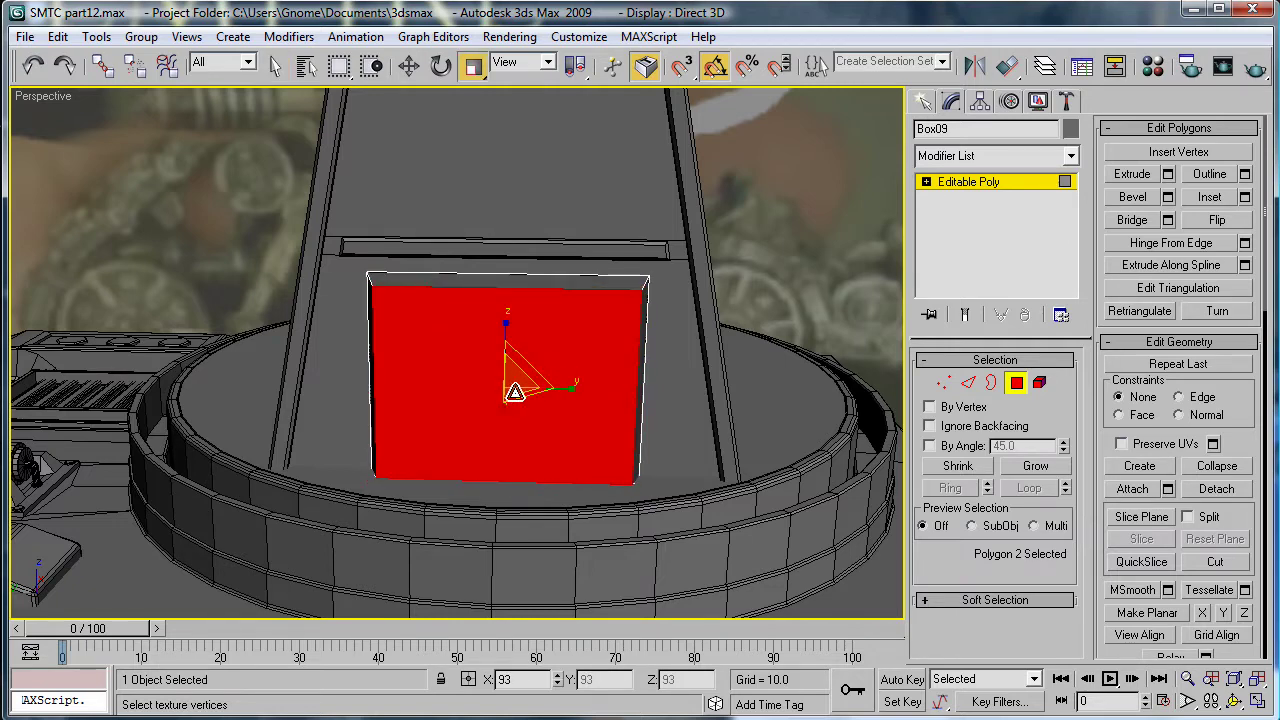
Step: Move the bottom edge of the box's front face down to about Z -1.183
{"action": "left_click", "coordinate": [968, 382]}
{"action": "middle_click_drag", "start_coordinate": [596, 325], "coordinate": [690, 327], "text": "alt"}
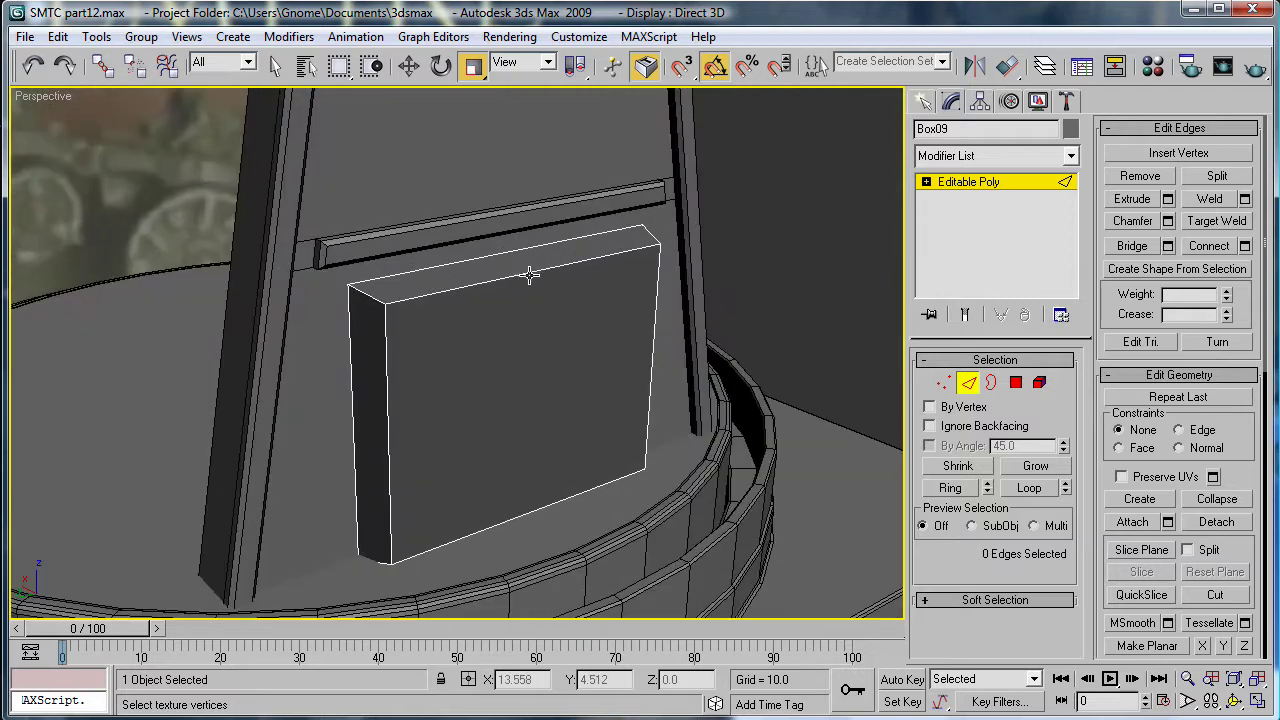
{"action": "left_click", "coordinate": [1015, 383]}
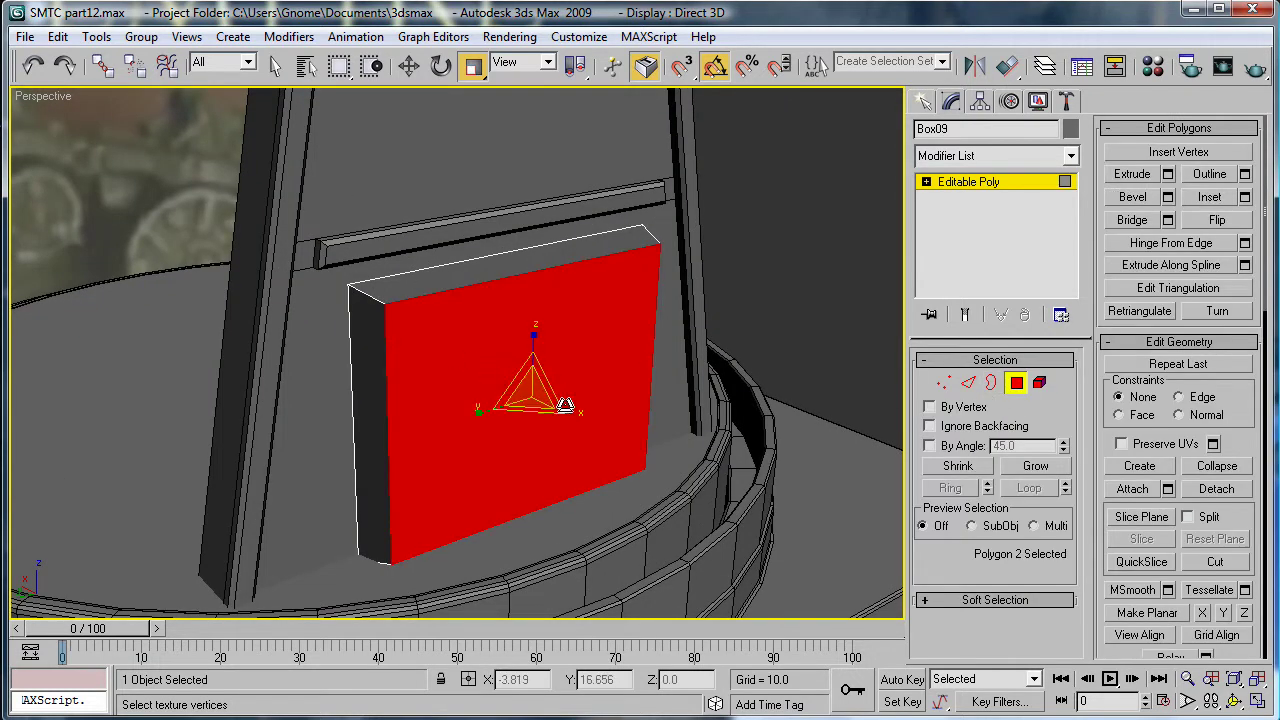
{"action": "middle_click_drag", "start_coordinate": [560, 403], "coordinate": [608, 364], "text": "alt"}
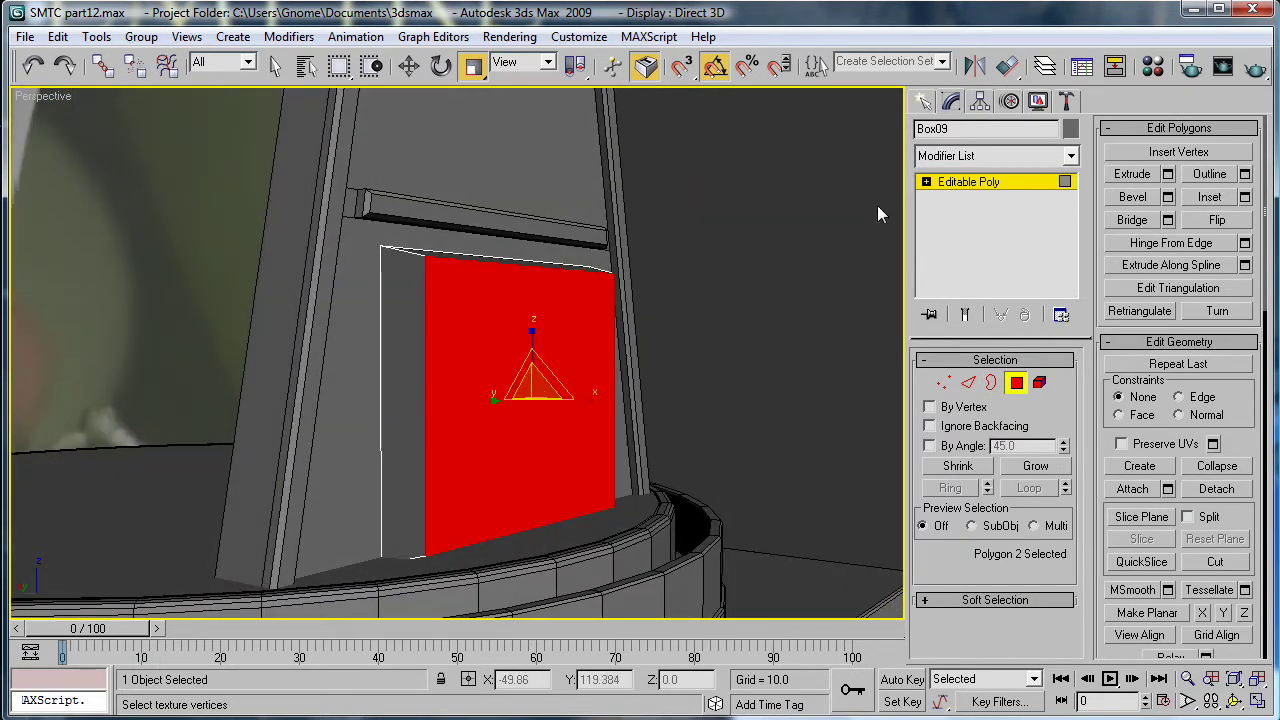
{"action": "left_click", "coordinate": [966, 383]}
{"action": "left_click", "coordinate": [516, 520]}
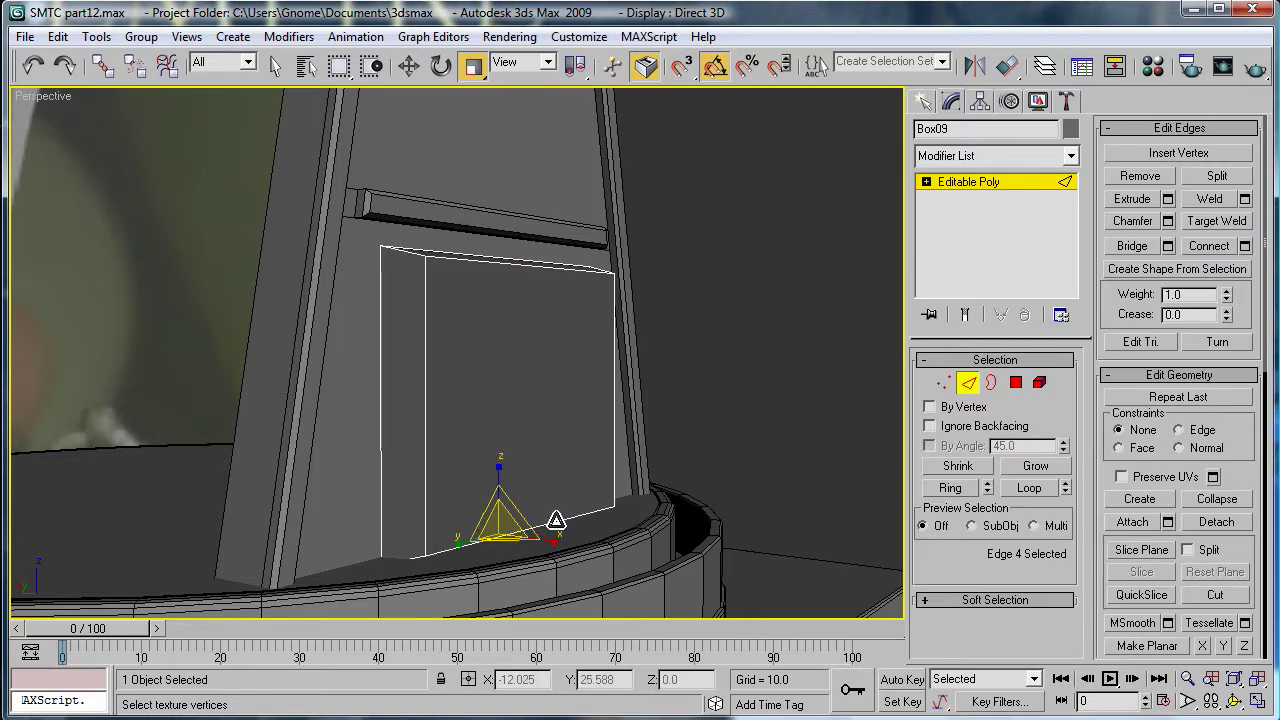
{"action": "left_click", "coordinate": [551, 518]}
{"action": "key", "text": "w"}
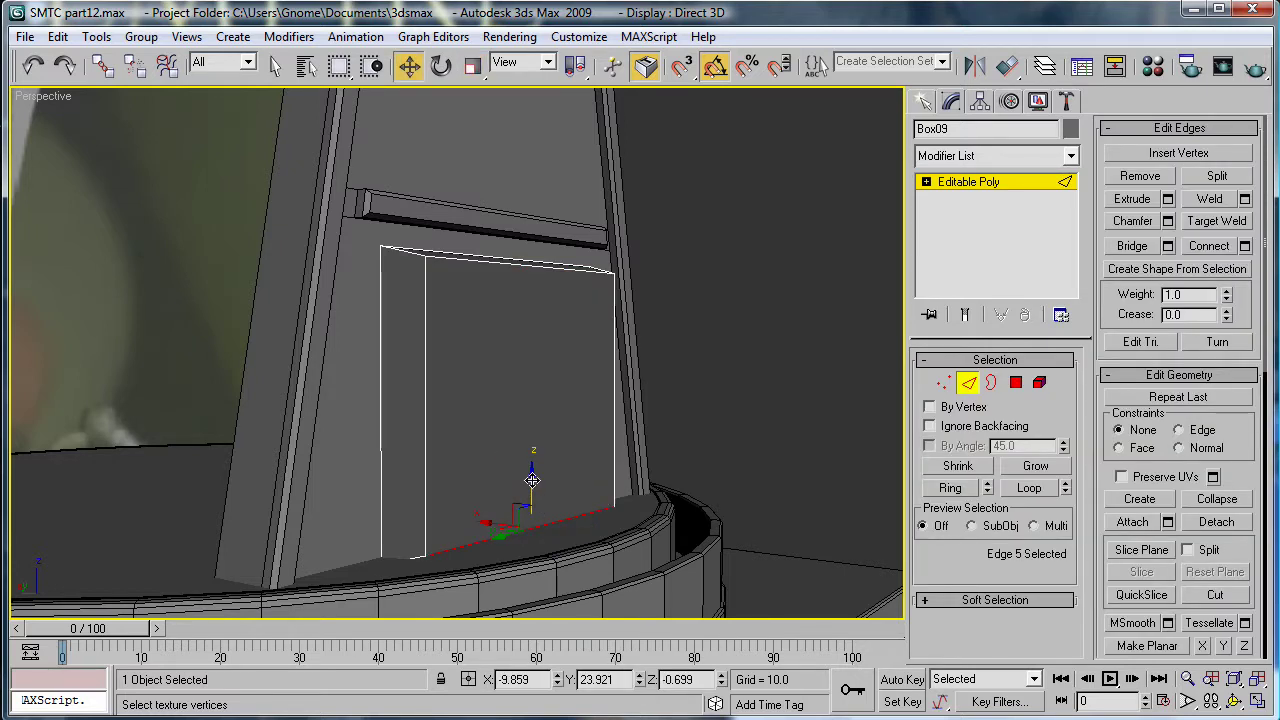
{"action": "left_click_drag", "start_coordinate": [531, 490], "coordinate": [533, 494]}
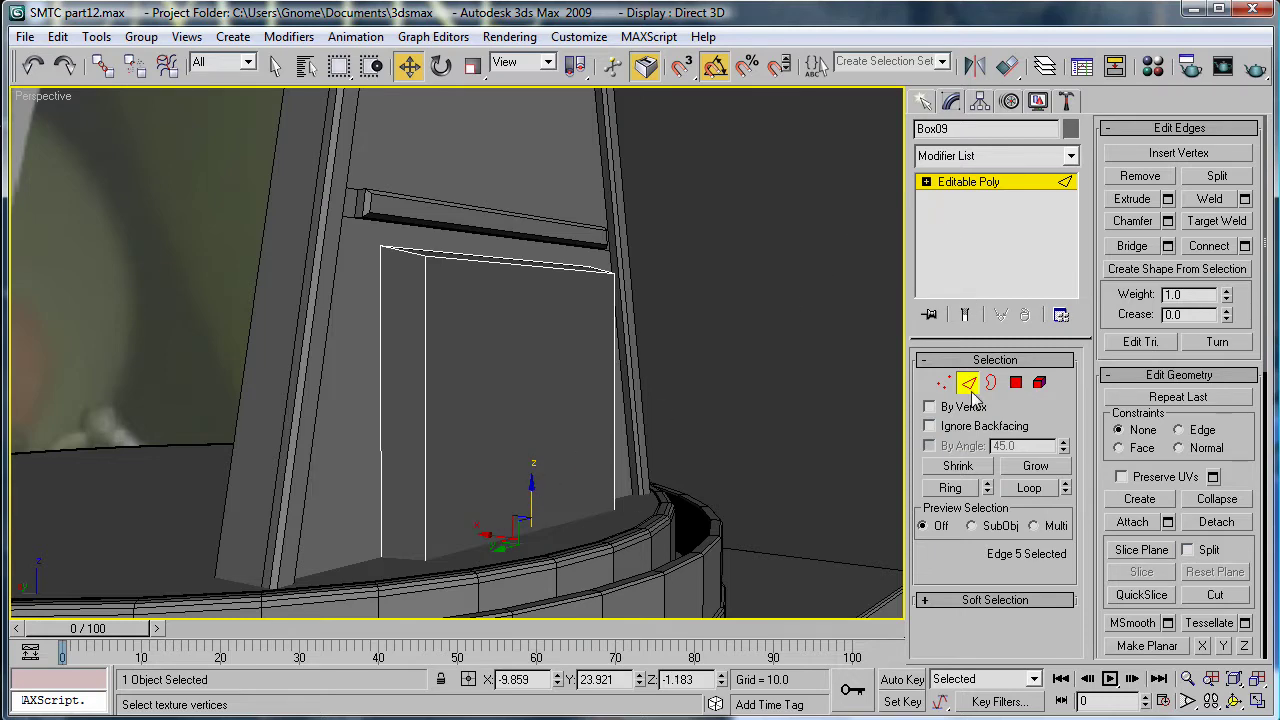
Step: Chamfer the box's front side and top edges and its two upper corner edges by 0.21 with 2 segments
{"action": "left_click", "coordinate": [427, 295]}
{"action": "middle_click_drag", "start_coordinate": [430, 295], "coordinate": [498, 253], "text": "alt"}
{"action": "left_click", "coordinate": [515, 250], "text": "ctrl"}
{"action": "left_click", "coordinate": [737, 300], "text": "ctrl"}
{"action": "middle_click_drag", "start_coordinate": [737, 300], "coordinate": [790, 297], "text": "alt"}
{"action": "left_click", "coordinate": [804, 287], "text": "ctrl"}
{"action": "left_click", "coordinate": [428, 233], "text": "ctrl"}
{"action": "middle_click_drag", "start_coordinate": [430, 245], "coordinate": [903, 413], "text": "alt"}
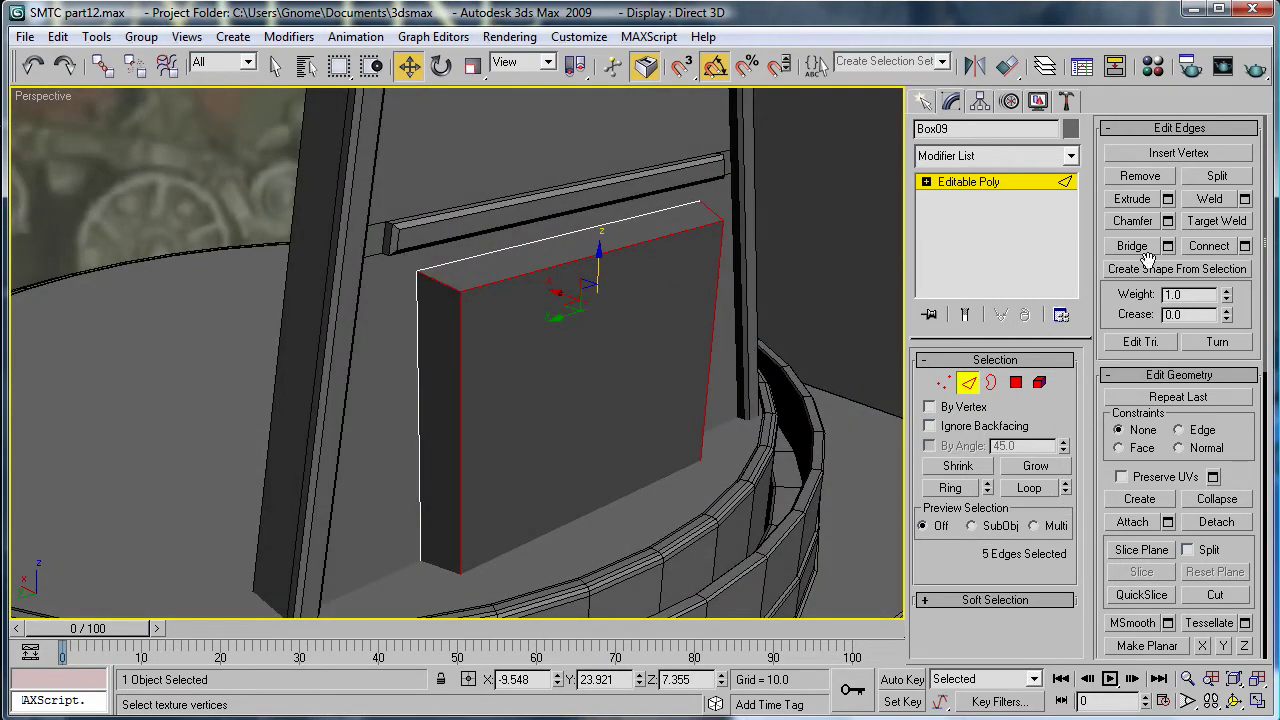
{"action": "left_click", "coordinate": [1168, 221]}
{"action": "left_click_drag", "start_coordinate": [591, 364], "coordinate": [603, 439]}
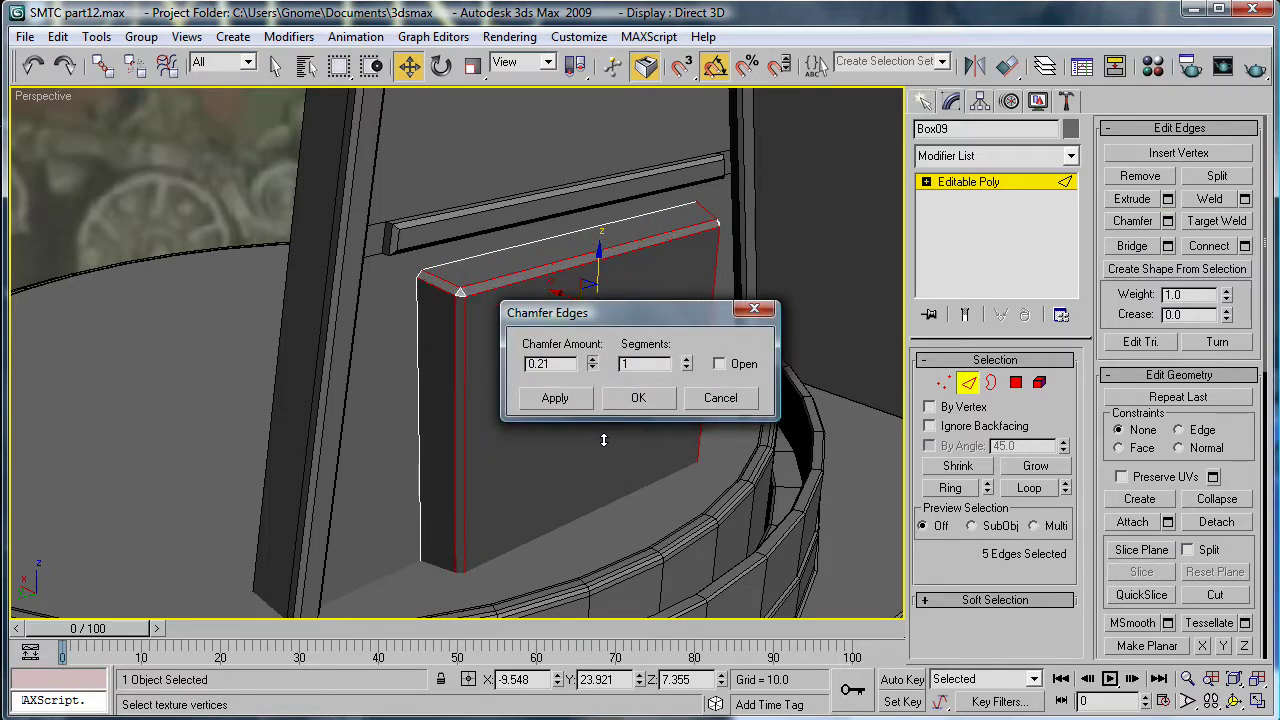
{"action": "left_click", "coordinate": [687, 360]}
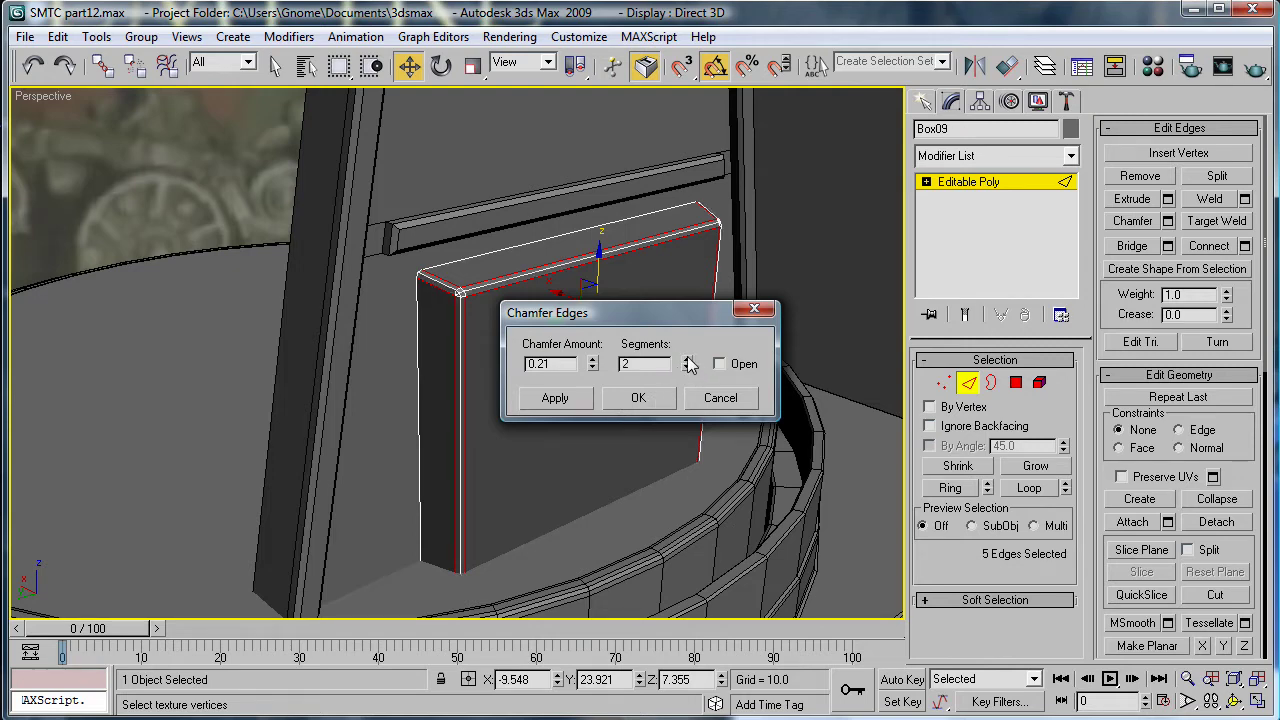
{"action": "left_click", "coordinate": [640, 399]}
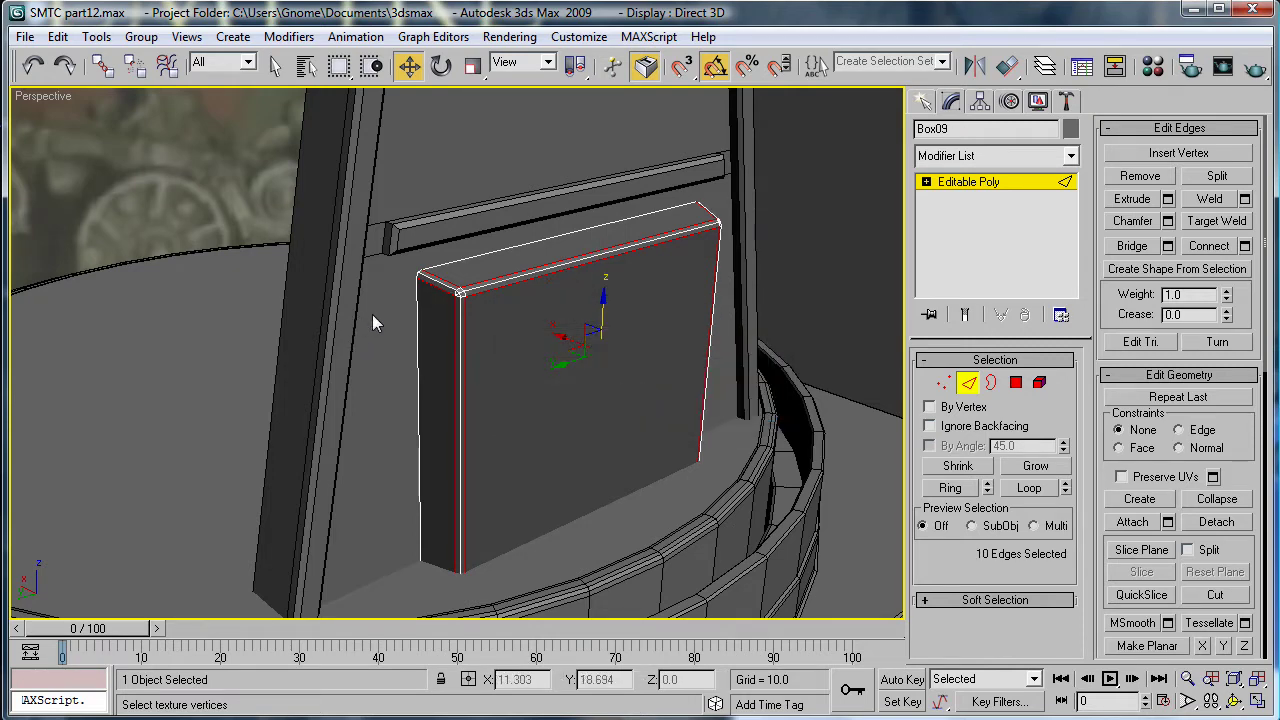
{"action": "left_click", "coordinate": [283, 242]}
Step: Connect the top and bottom edges of the box's front face with 2 segments
{"action": "middle_click_drag", "start_coordinate": [697, 364], "coordinate": [649, 360], "text": "alt"}
{"action": "scroll", "coordinate": [649, 360], "scroll_direction": "up", "scroll_amount": 2}
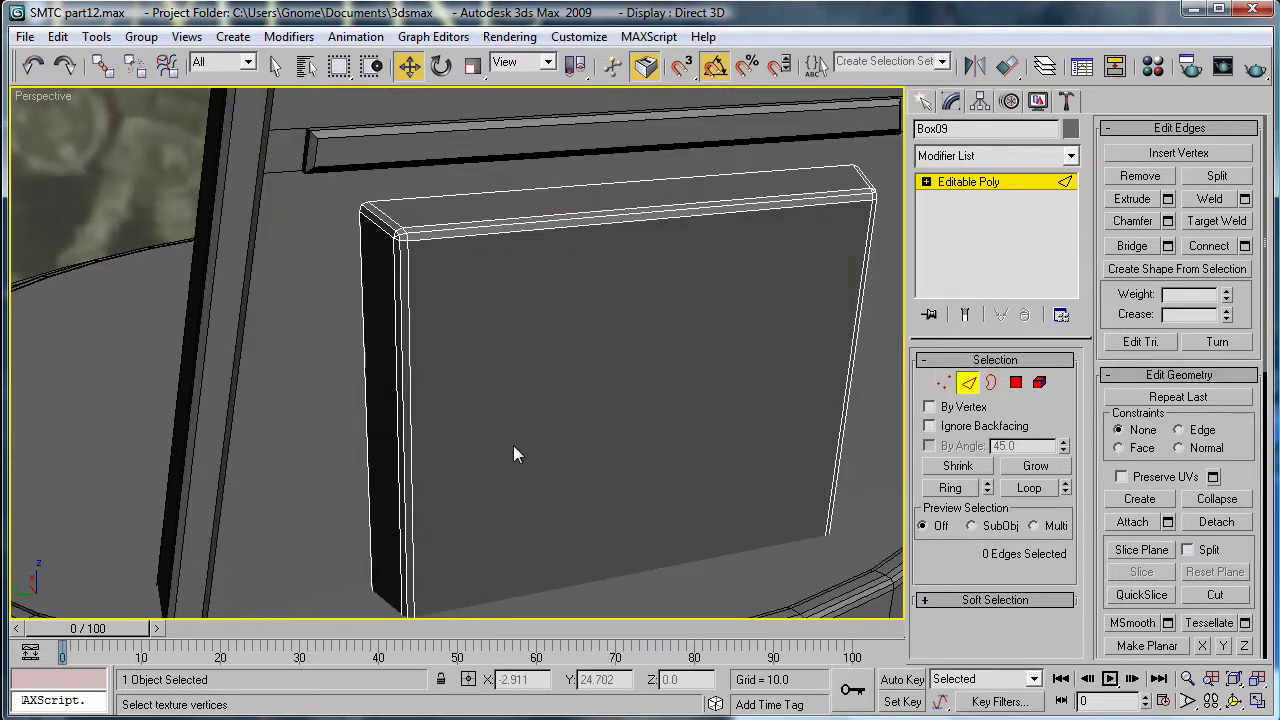
{"action": "middle_click_drag", "start_coordinate": [514, 449], "coordinate": [574, 396]}
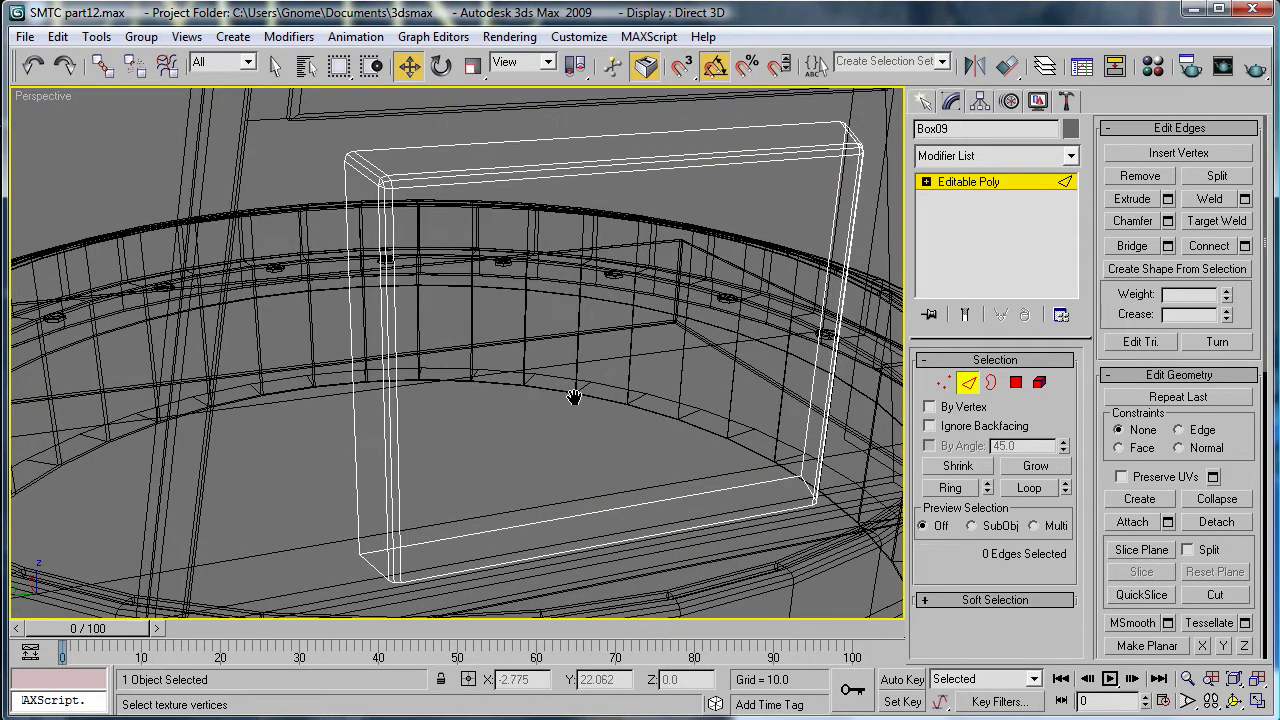
{"action": "key", "text": "F3"}
{"action": "key", "text": "F3"}
{"action": "left_click", "coordinate": [613, 170]}
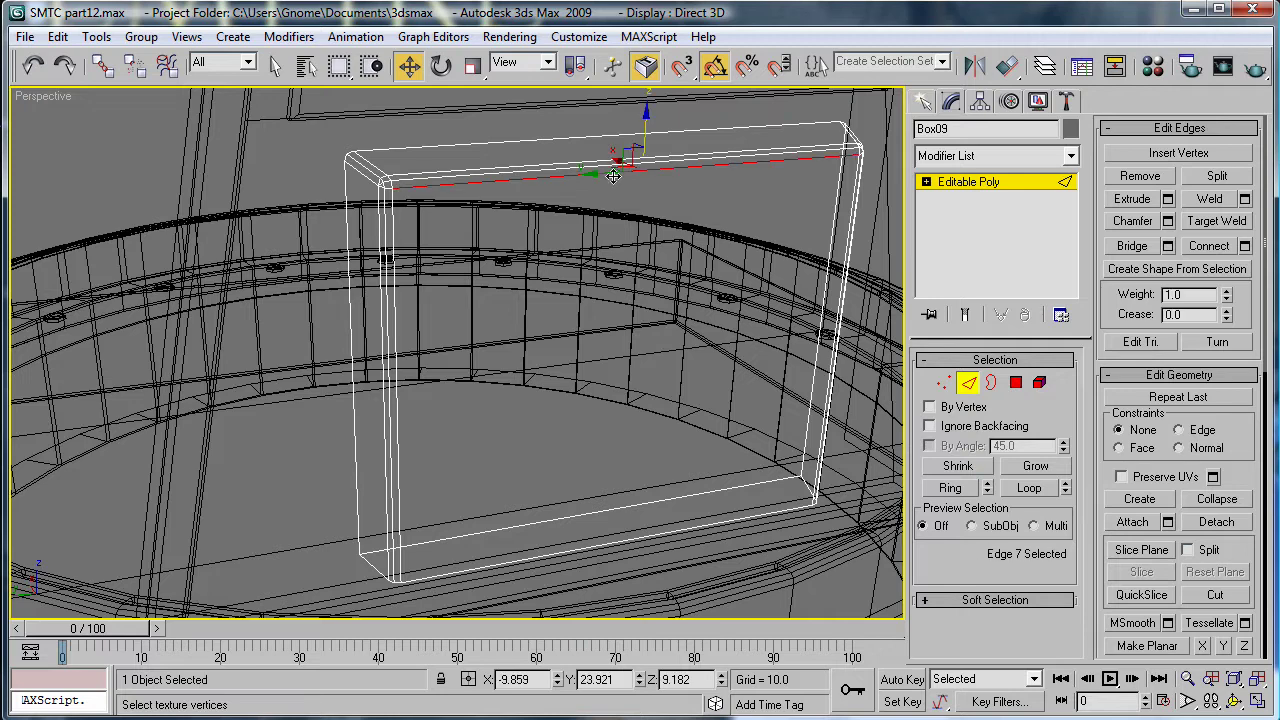
{"action": "left_click", "coordinate": [630, 535], "text": "ctrl"}
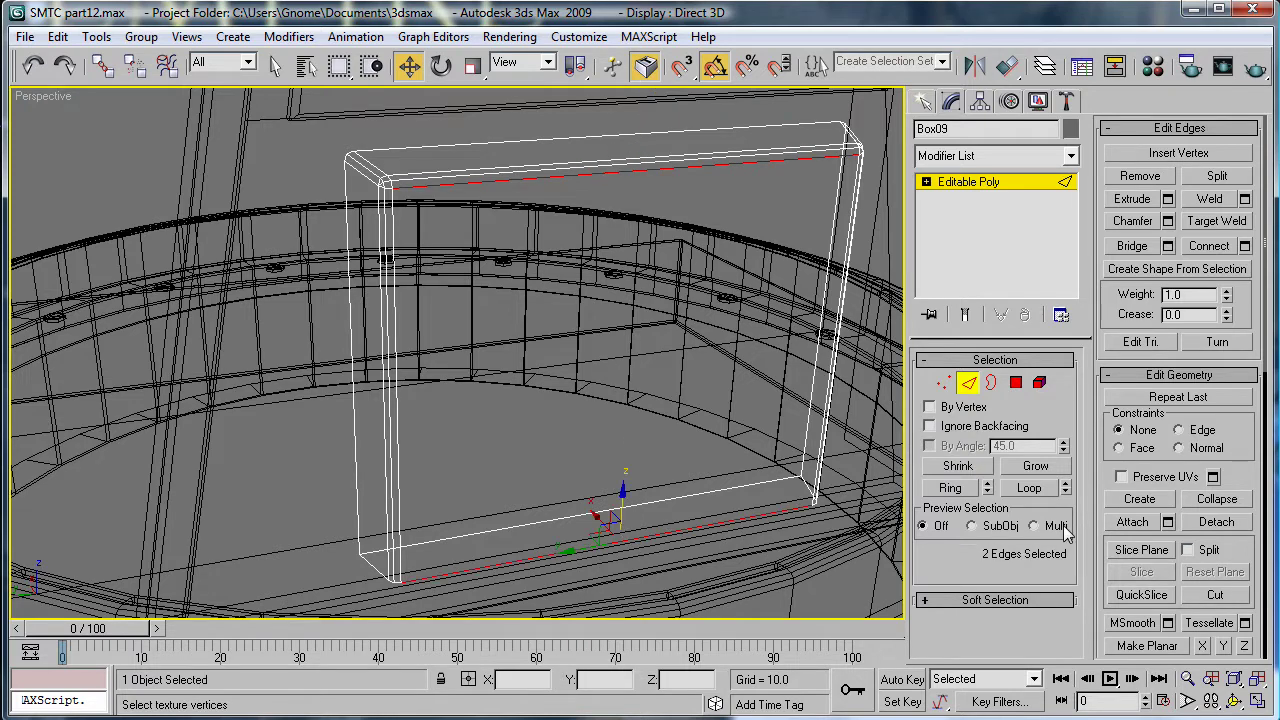
{"action": "left_click", "coordinate": [1247, 247]}
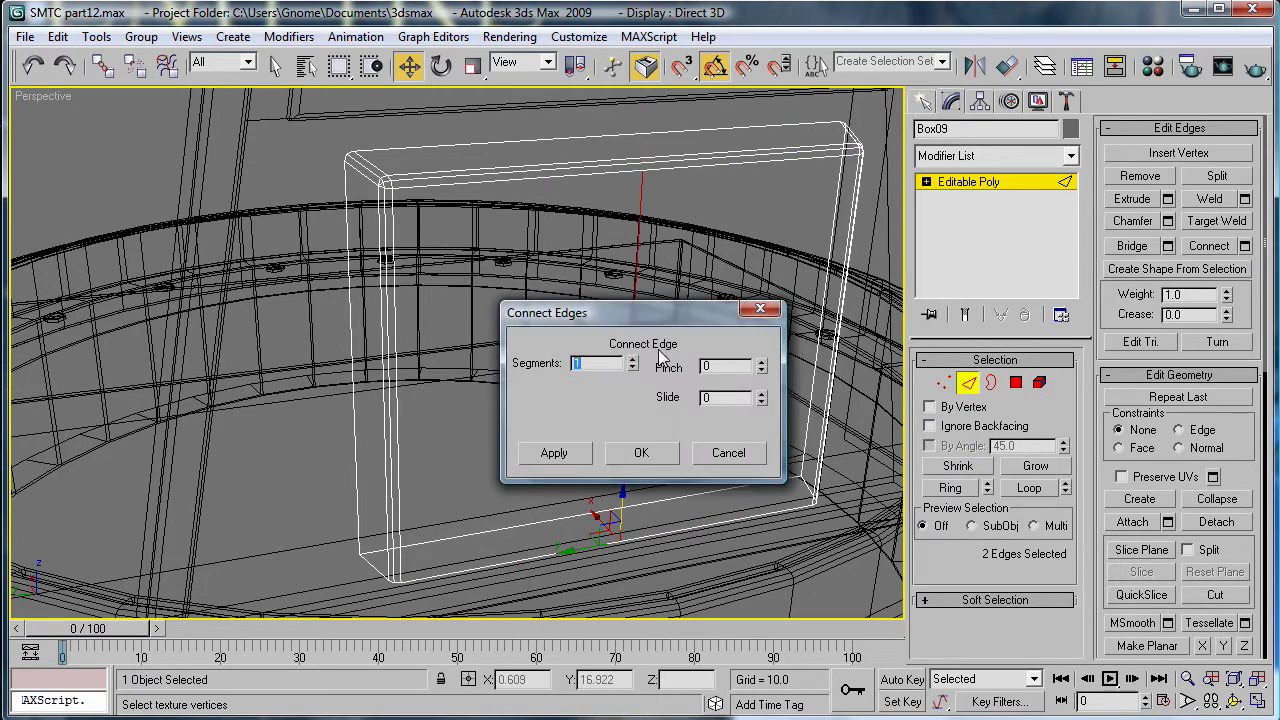
{"action": "left_click", "coordinate": [641, 452]}
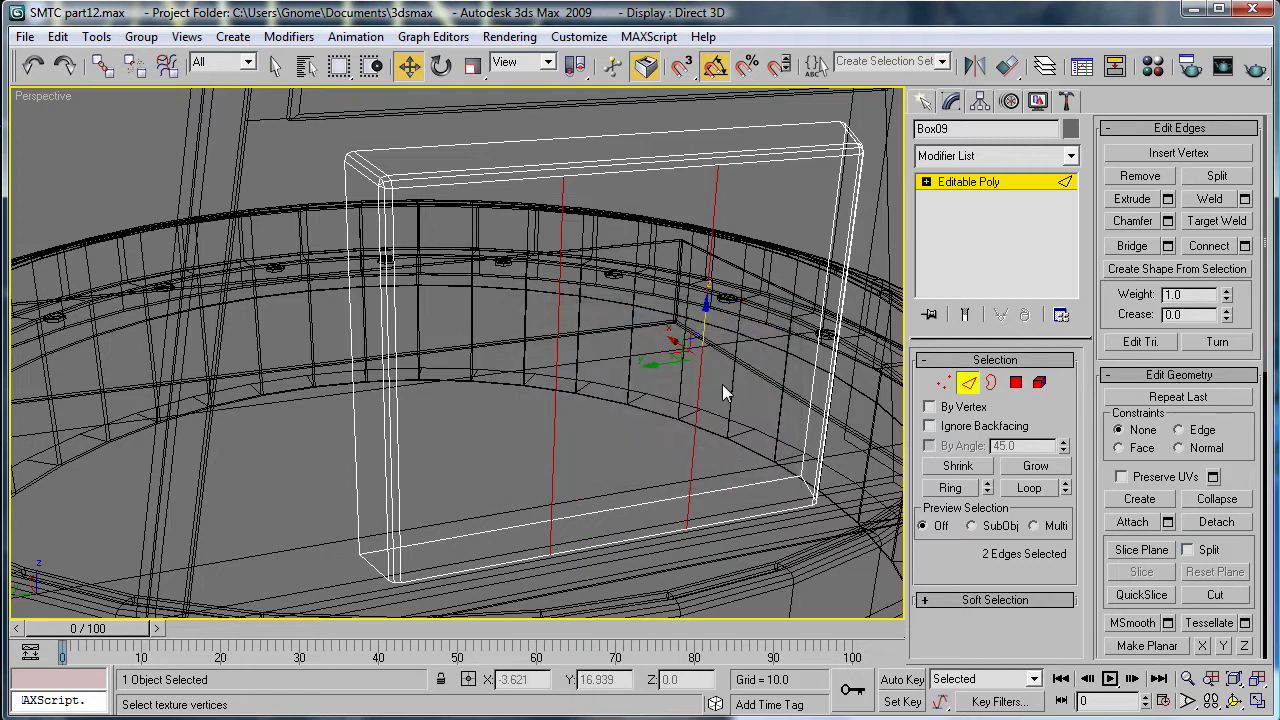
Step: Connect the two new vertical edges with 1 segment and lower the resulting edge to about Z -0.398
{"action": "left_click", "coordinate": [1245, 247]}
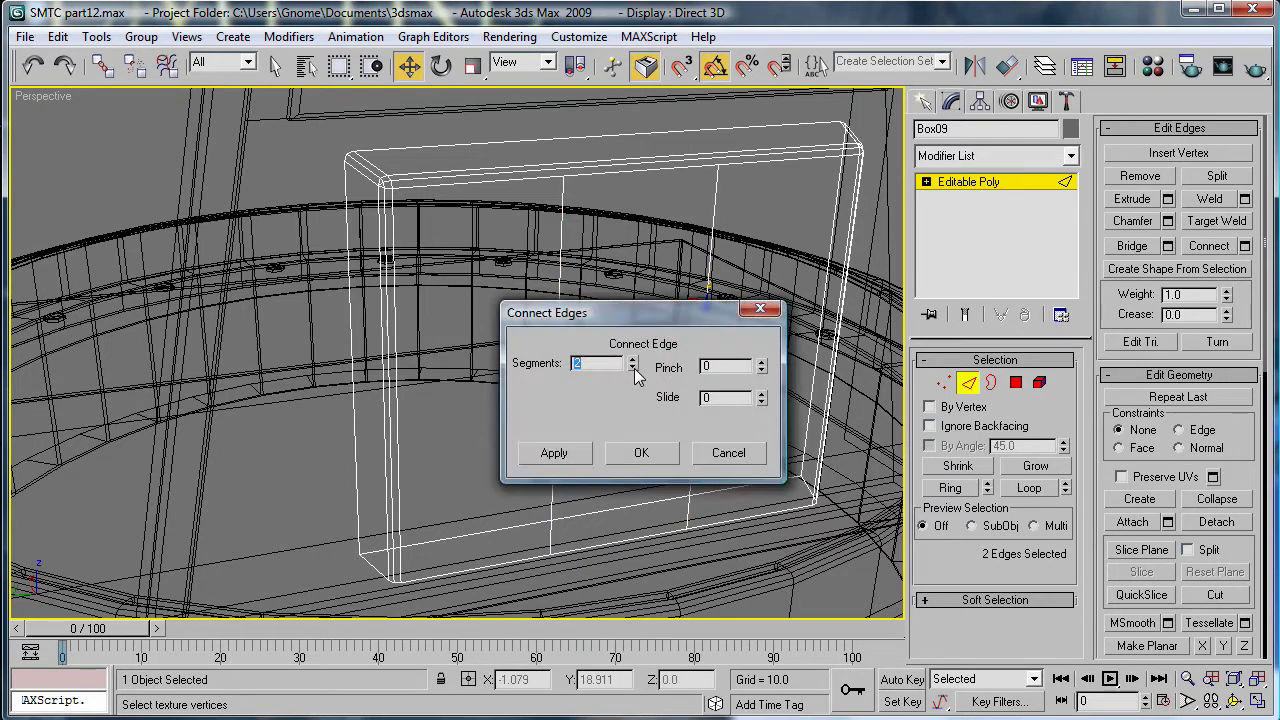
{"action": "left_click", "coordinate": [627, 448]}
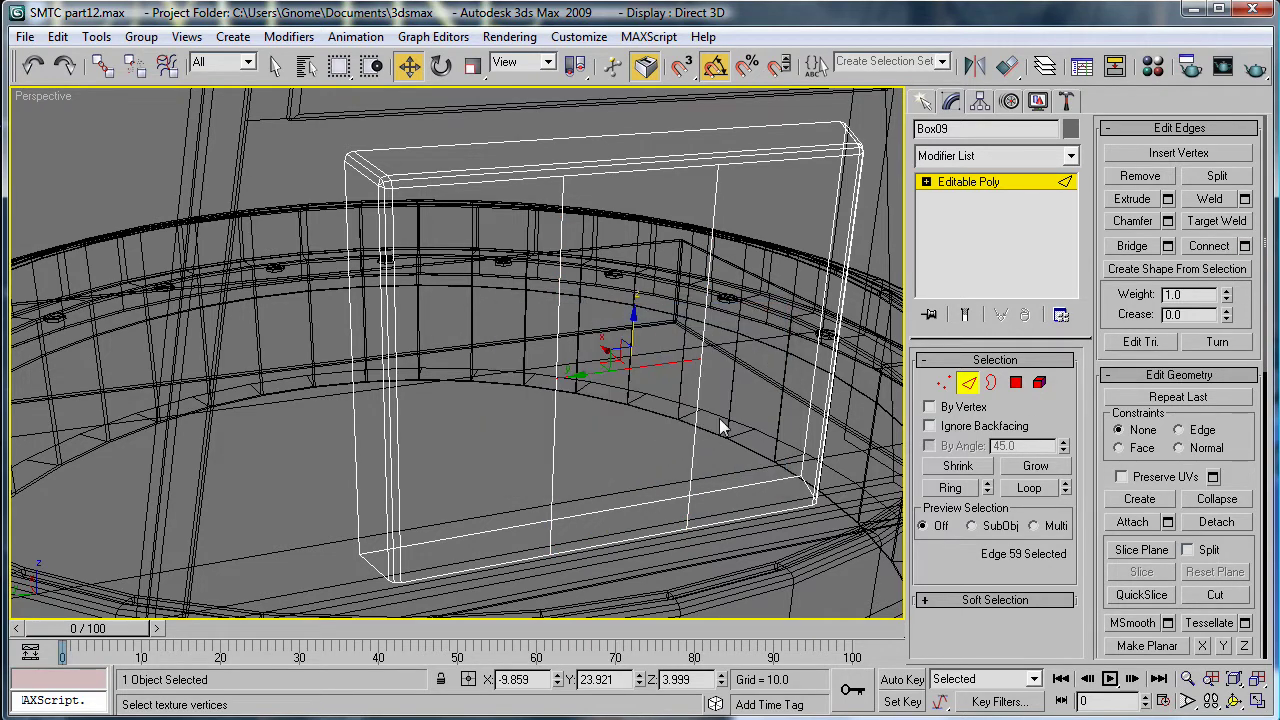
{"action": "key", "text": "F3"}
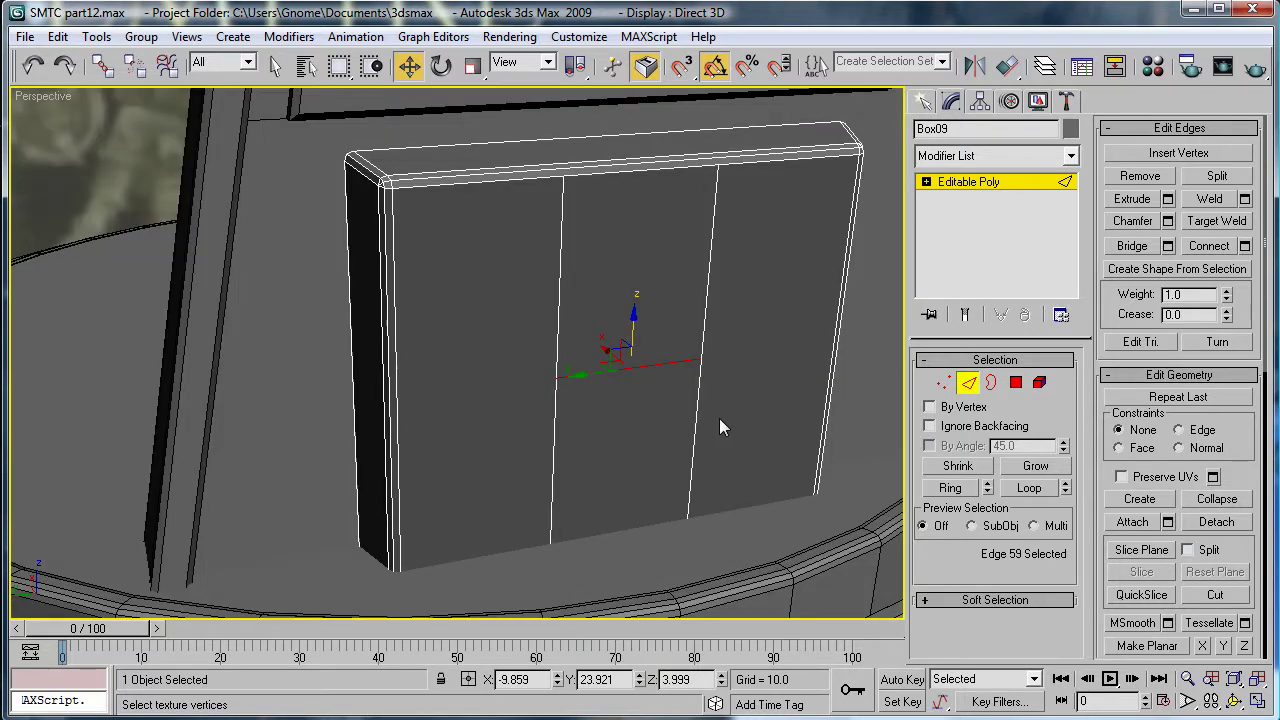
{"action": "left_click_drag", "start_coordinate": [633, 325], "coordinate": [661, 463]}
Step: Extrude the small polygon at the bottom center of the box's front face as a group by 1.554
{"action": "left_click", "coordinate": [1016, 382]}
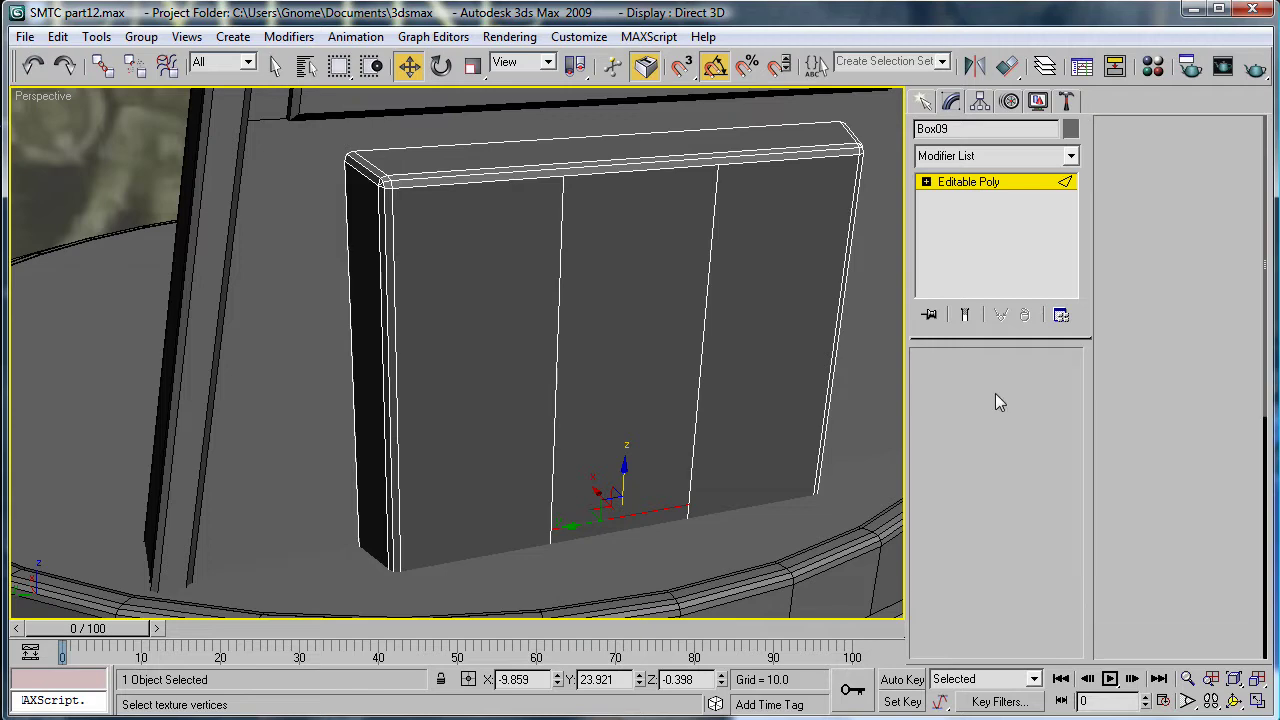
{"action": "left_click", "coordinate": [658, 516]}
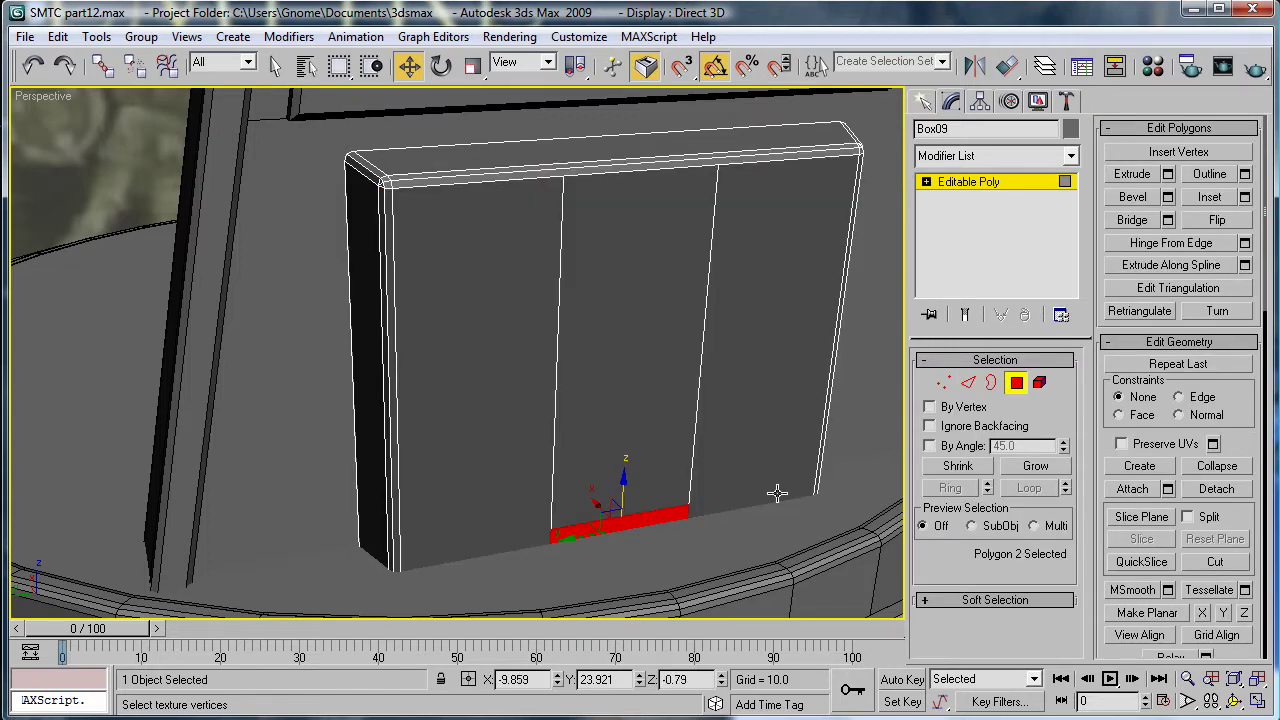
{"action": "left_click", "coordinate": [1167, 174]}
{"action": "left_click_drag", "start_coordinate": [741, 369], "coordinate": [754, 447]}
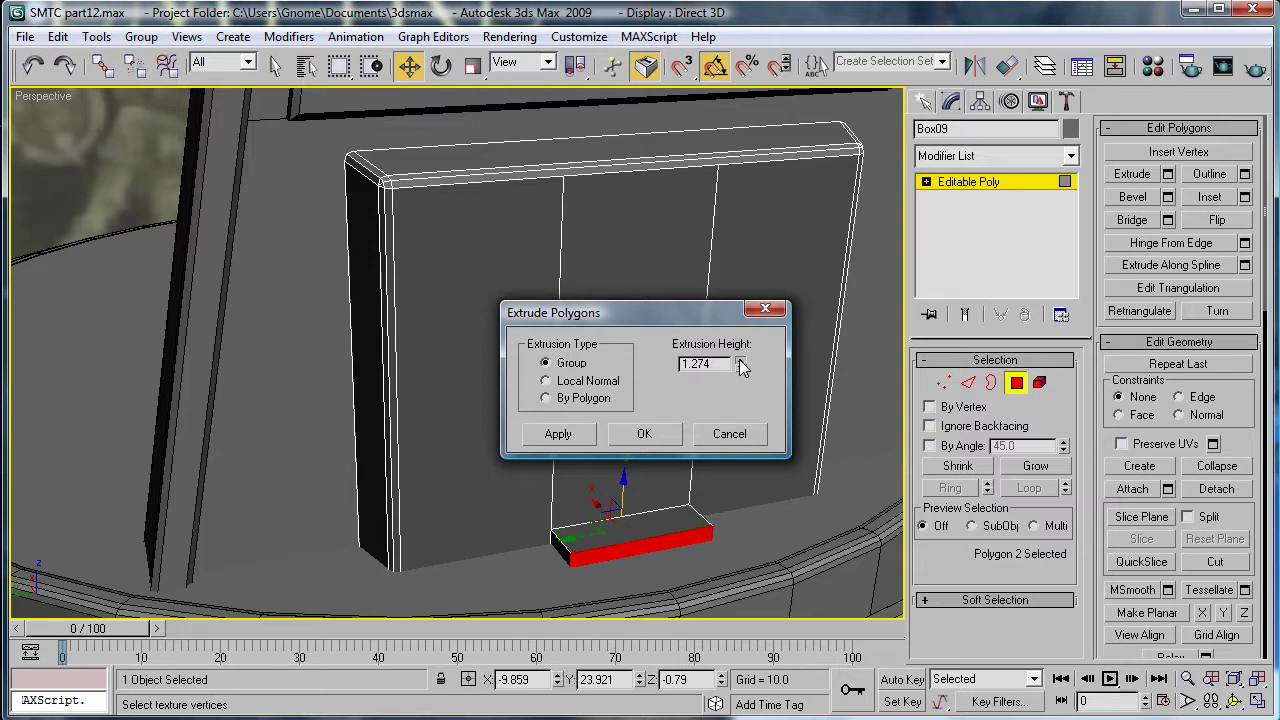
{"action": "left_click_drag", "start_coordinate": [739, 359], "coordinate": [739, 359]}
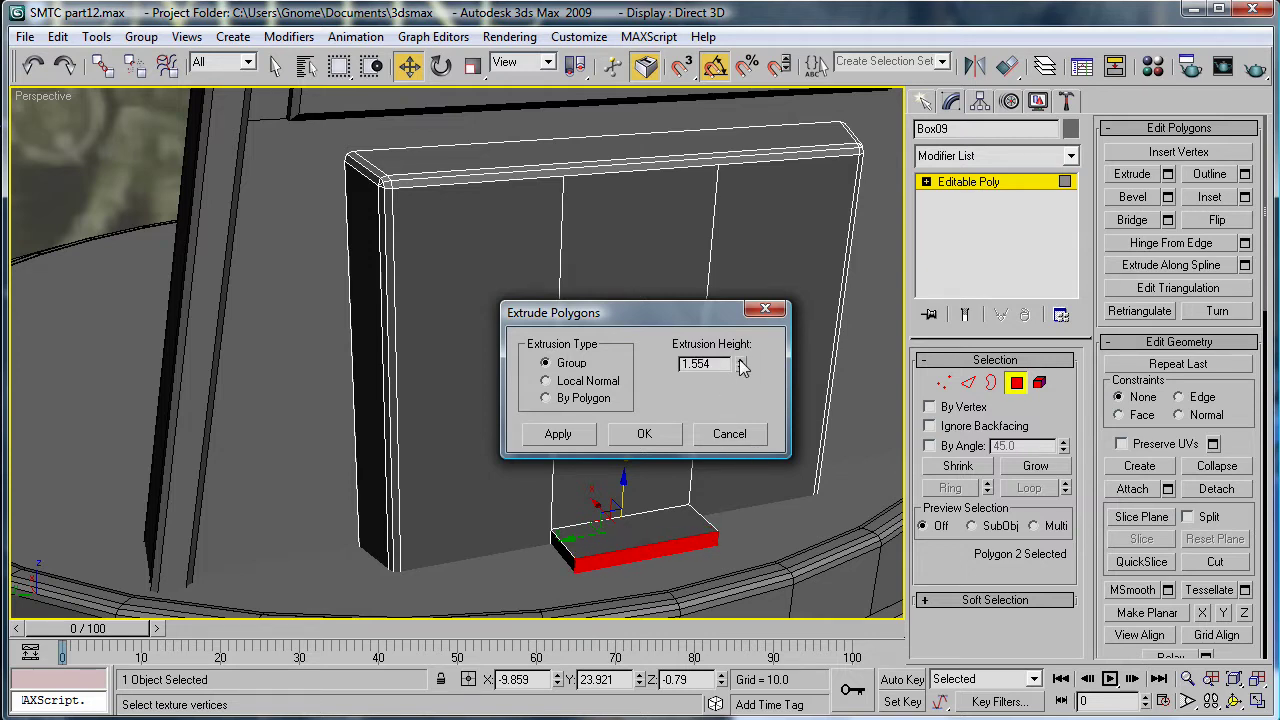
{"action": "left_click", "coordinate": [645, 433]}
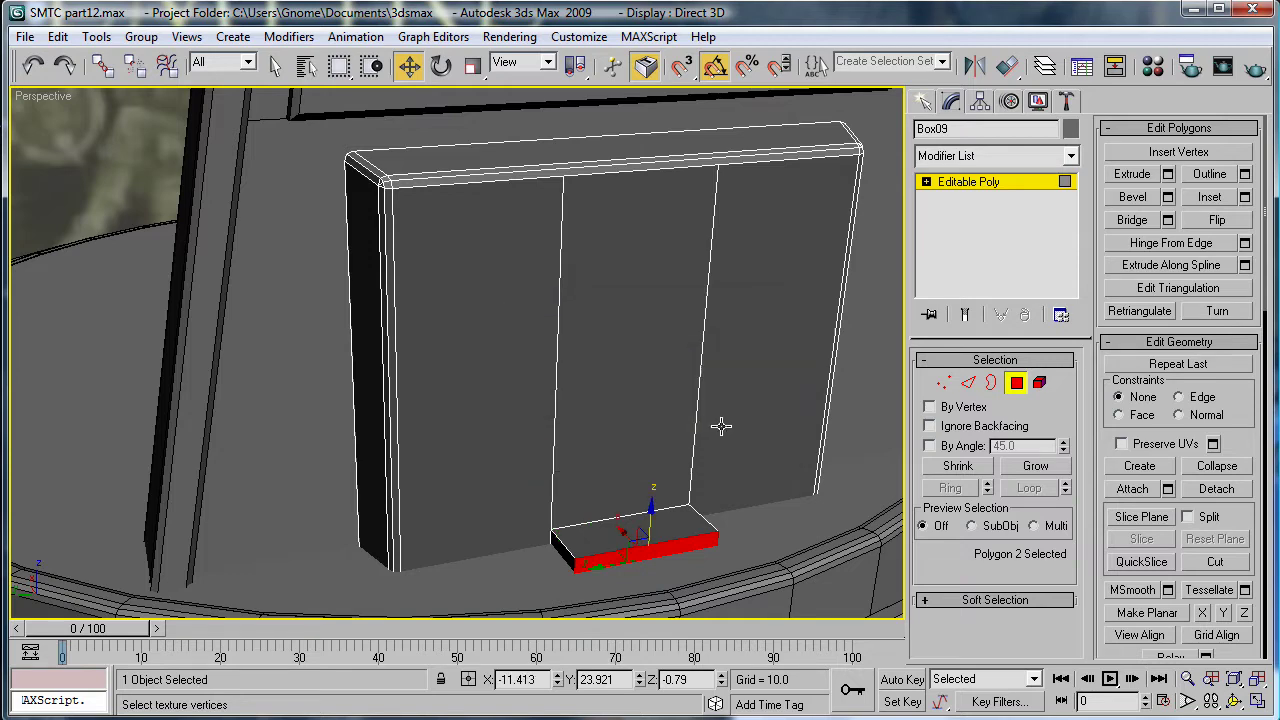
Step: Hinge the ledge's front polygon about its lower edge by 90 degrees with 4 segments, leave polygon editing and deselect the box
{"action": "left_click", "coordinate": [1244, 243]}
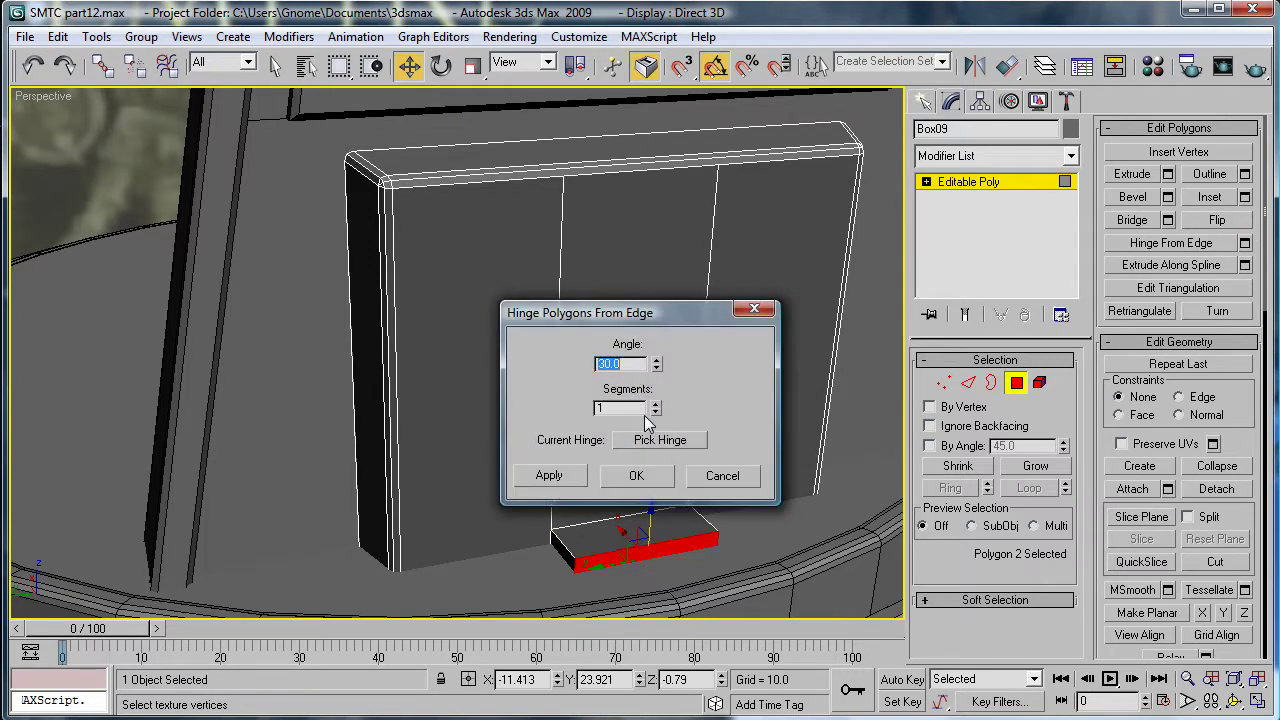
{"action": "left_click", "coordinate": [652, 440]}
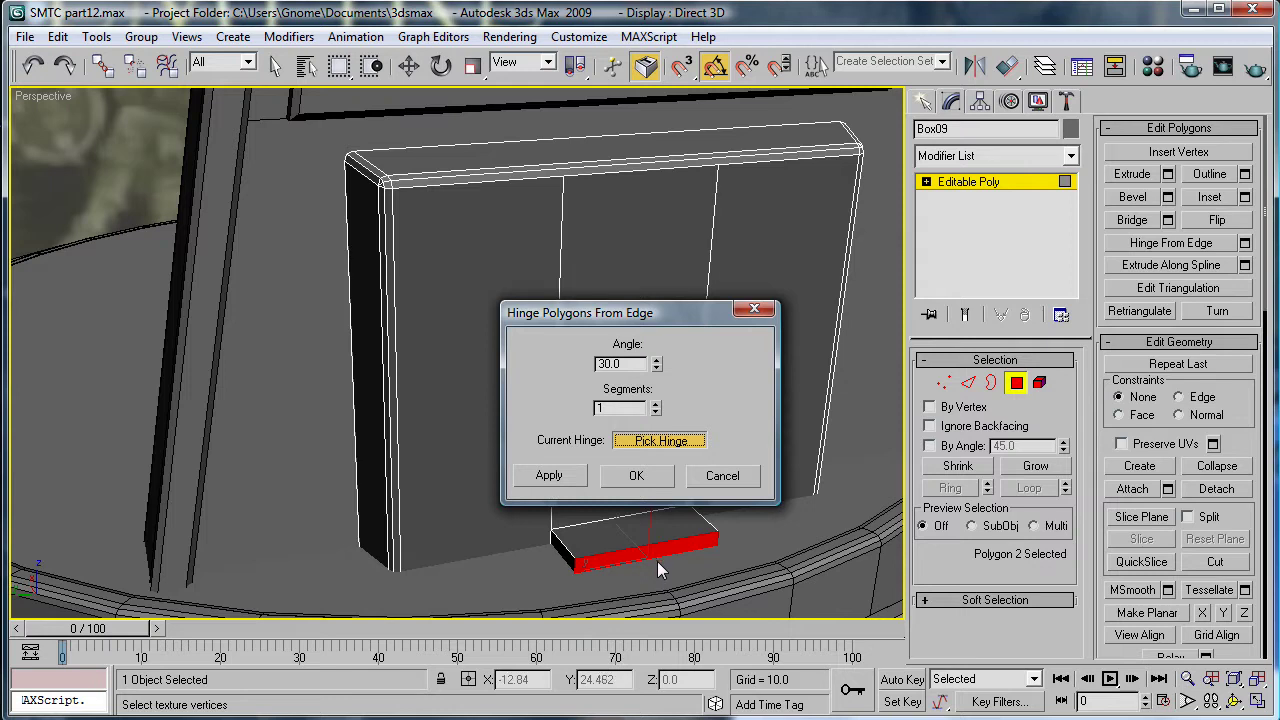
{"action": "left_click", "coordinate": [656, 563]}
{"action": "left_click_drag", "start_coordinate": [628, 365], "coordinate": [540, 366]}
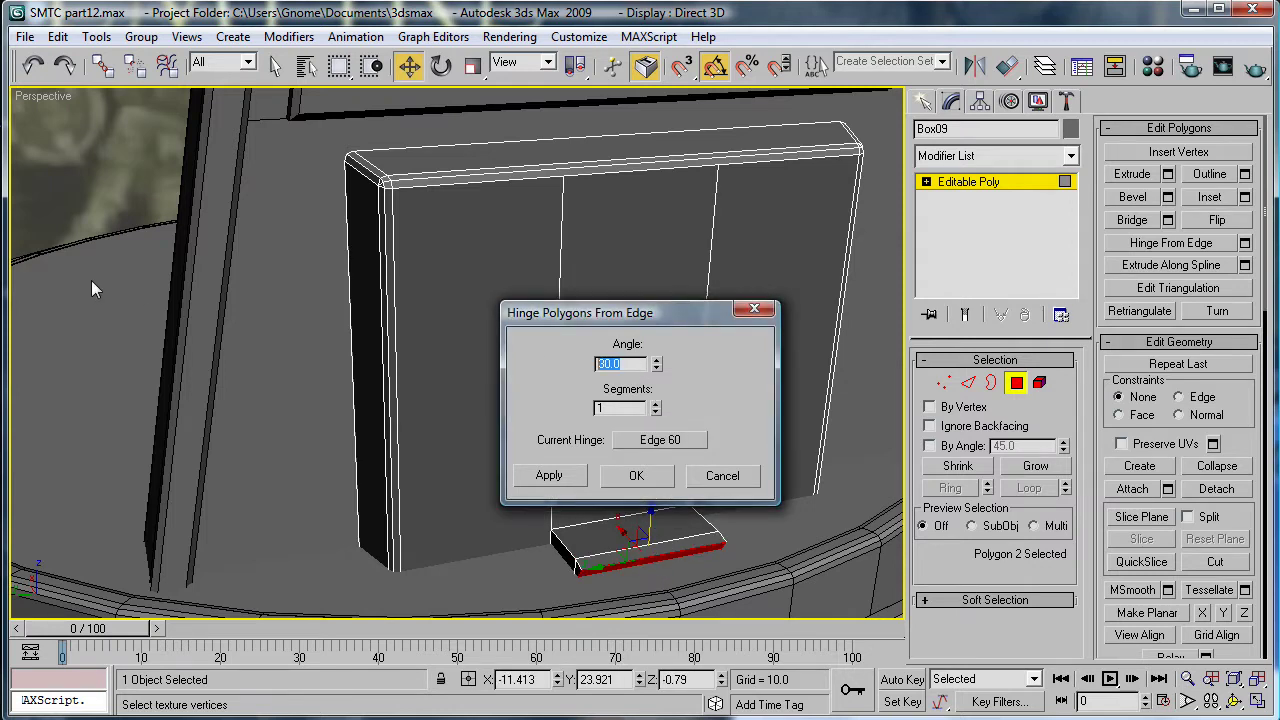
{"action": "type", "text": "90"}
{"action": "key", "text": "Tab"}
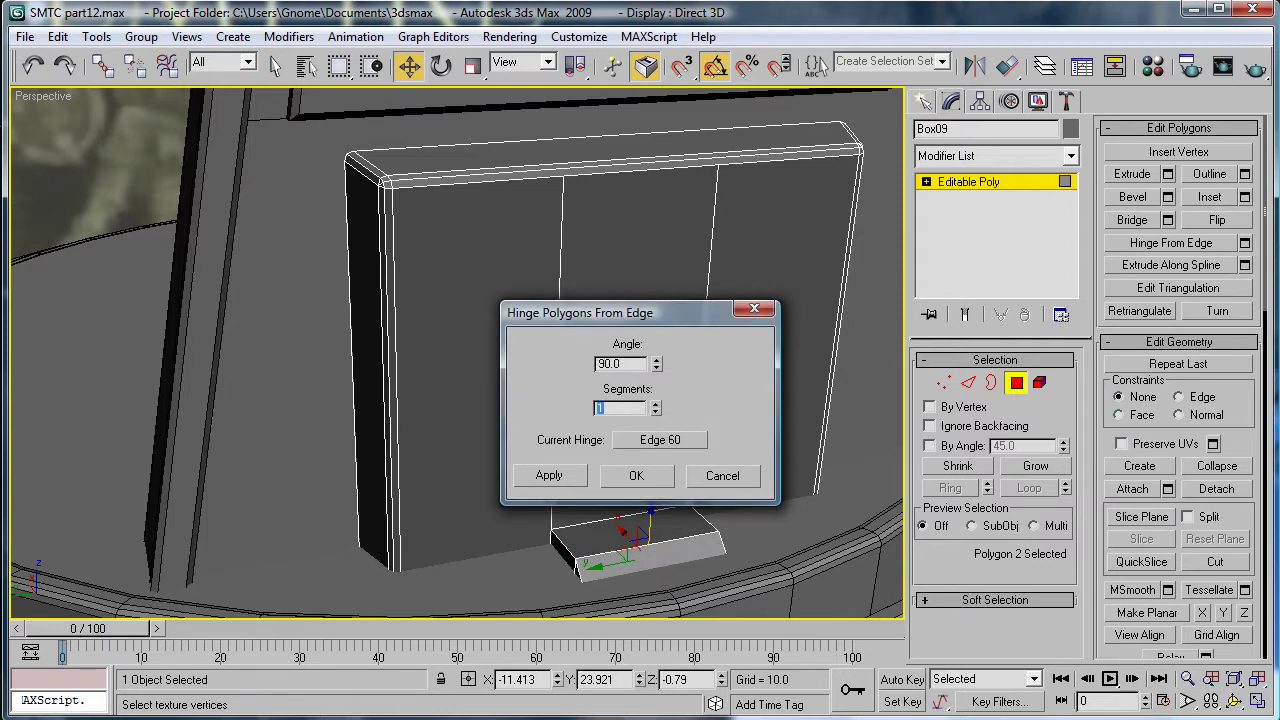
{"action": "type", "text": "4"}
{"action": "key", "text": "Return"}
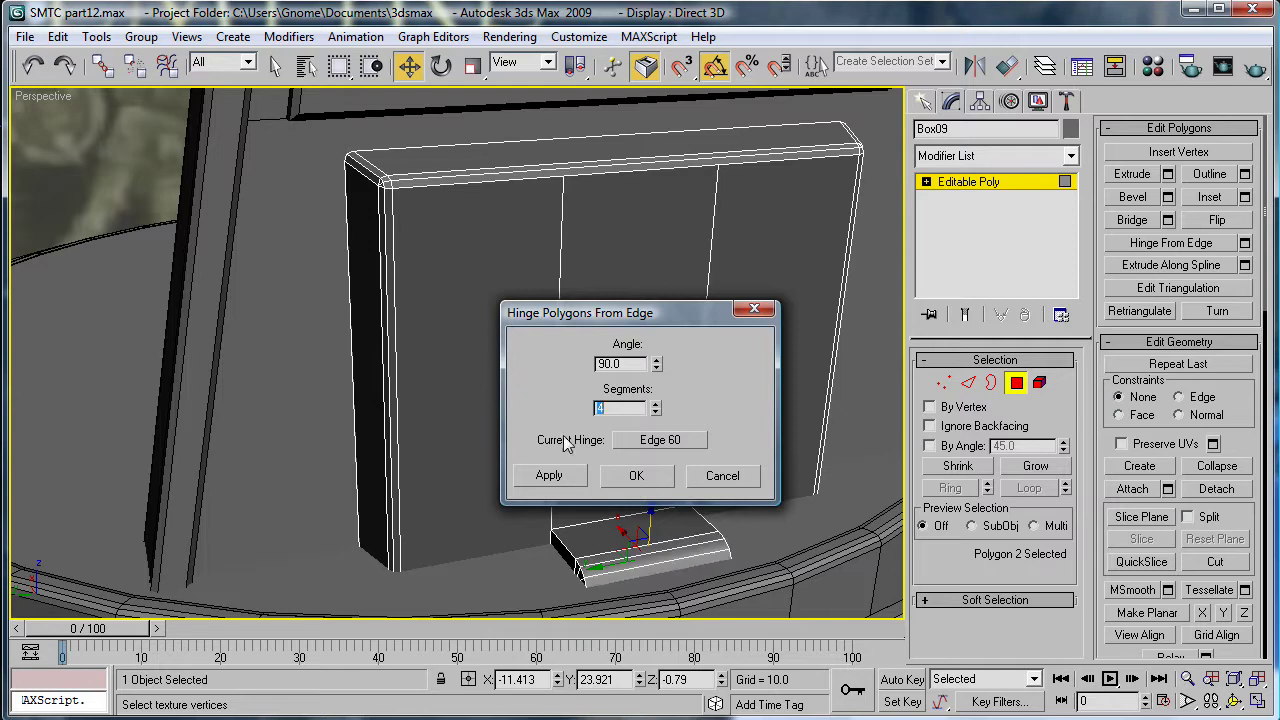
{"action": "left_click", "coordinate": [636, 475]}
{"action": "left_click", "coordinate": [963, 188]}
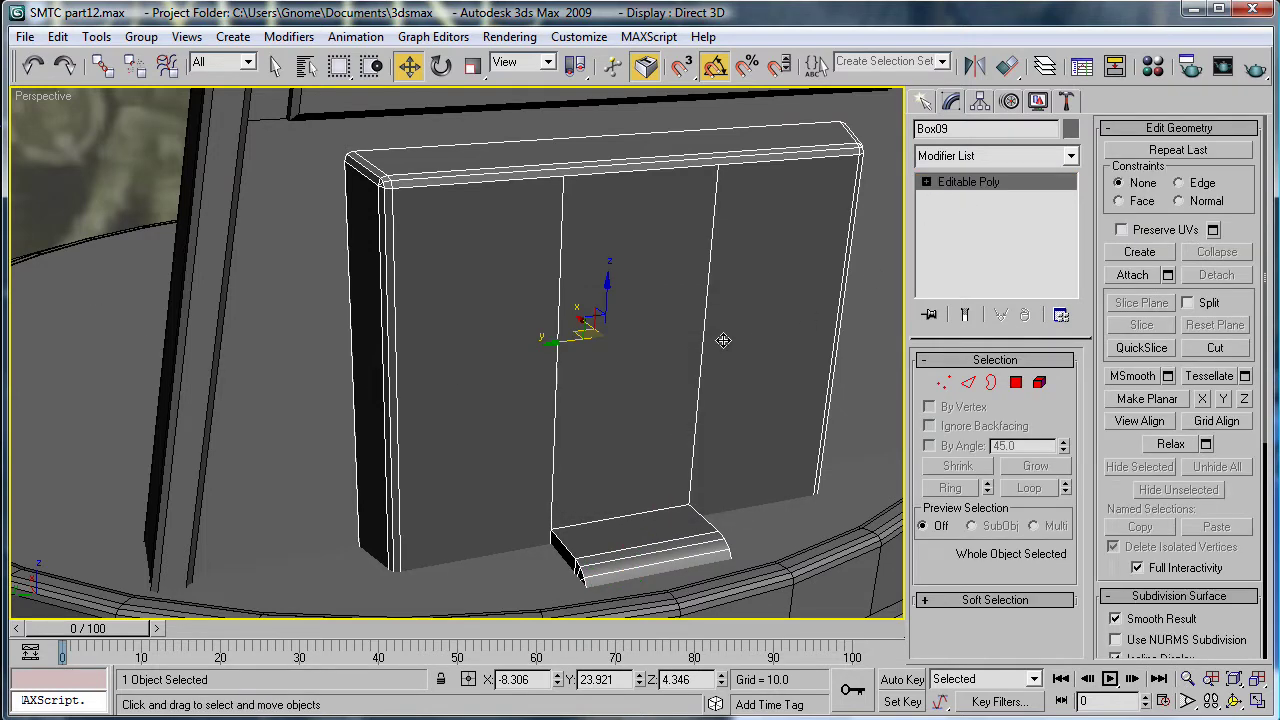
{"action": "scroll", "coordinate": [723, 341], "scroll_direction": "down", "scroll_amount": 10}
{"action": "left_click", "coordinate": [157, 342]}
Step: Create a cylinder on the middle of the box's front face with AutoGrid, radius about 3.827 and height about 1.271
{"action": "scroll", "coordinate": [526, 337], "scroll_direction": "up", "scroll_amount": 15}
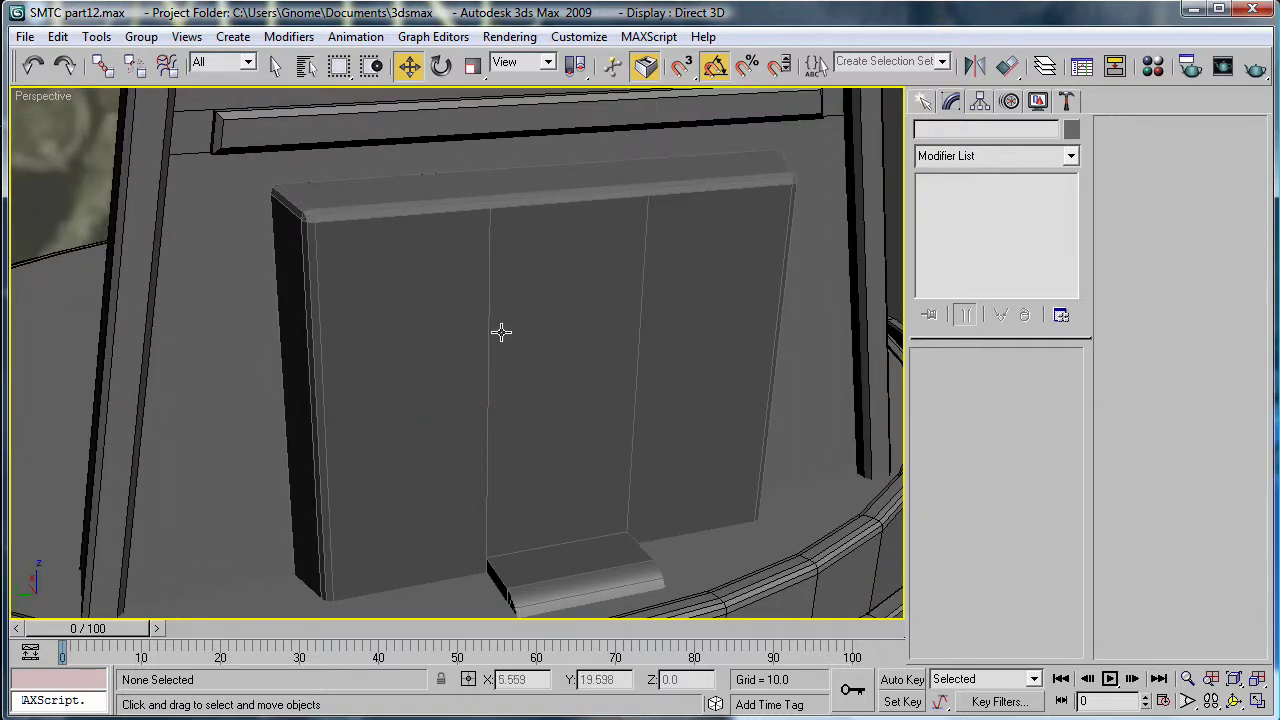
{"action": "left_click", "coordinate": [546, 346]}
{"action": "left_click", "coordinate": [925, 101]}
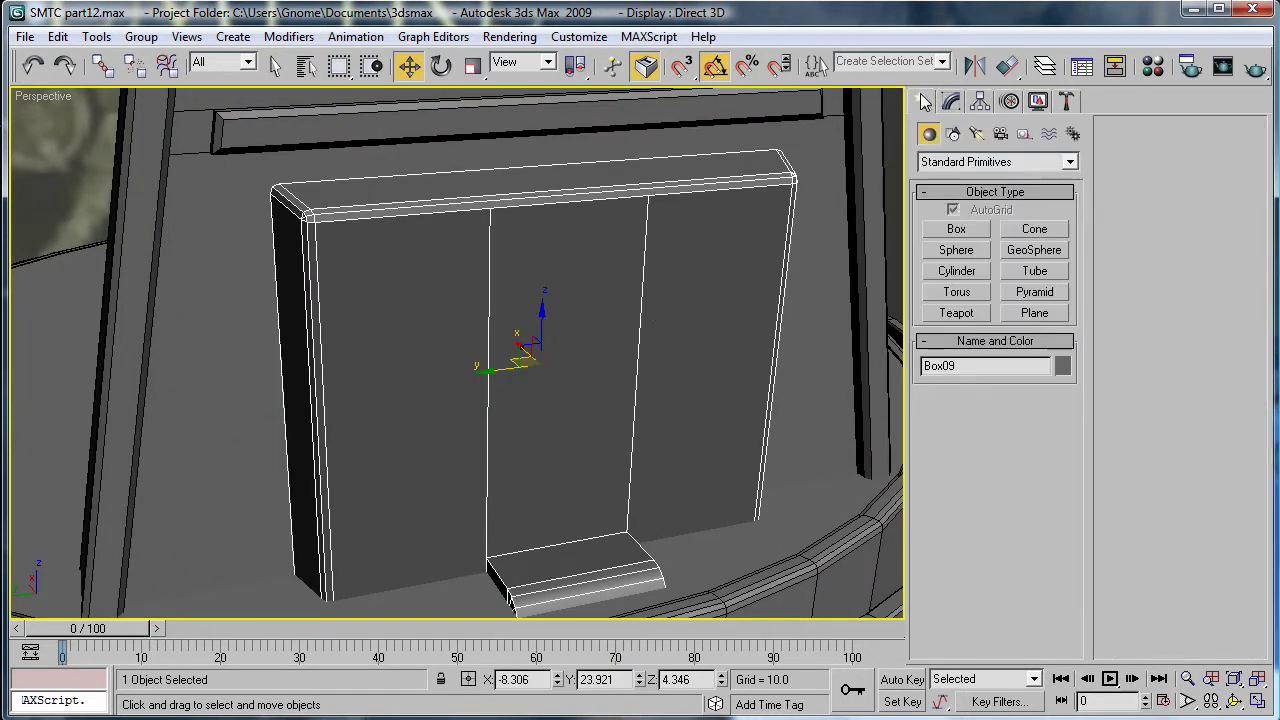
{"action": "left_click", "coordinate": [956, 271]}
{"action": "left_click_drag", "start_coordinate": [543, 369], "coordinate": [586, 489]}
{"action": "left_click", "coordinate": [901, 410]}
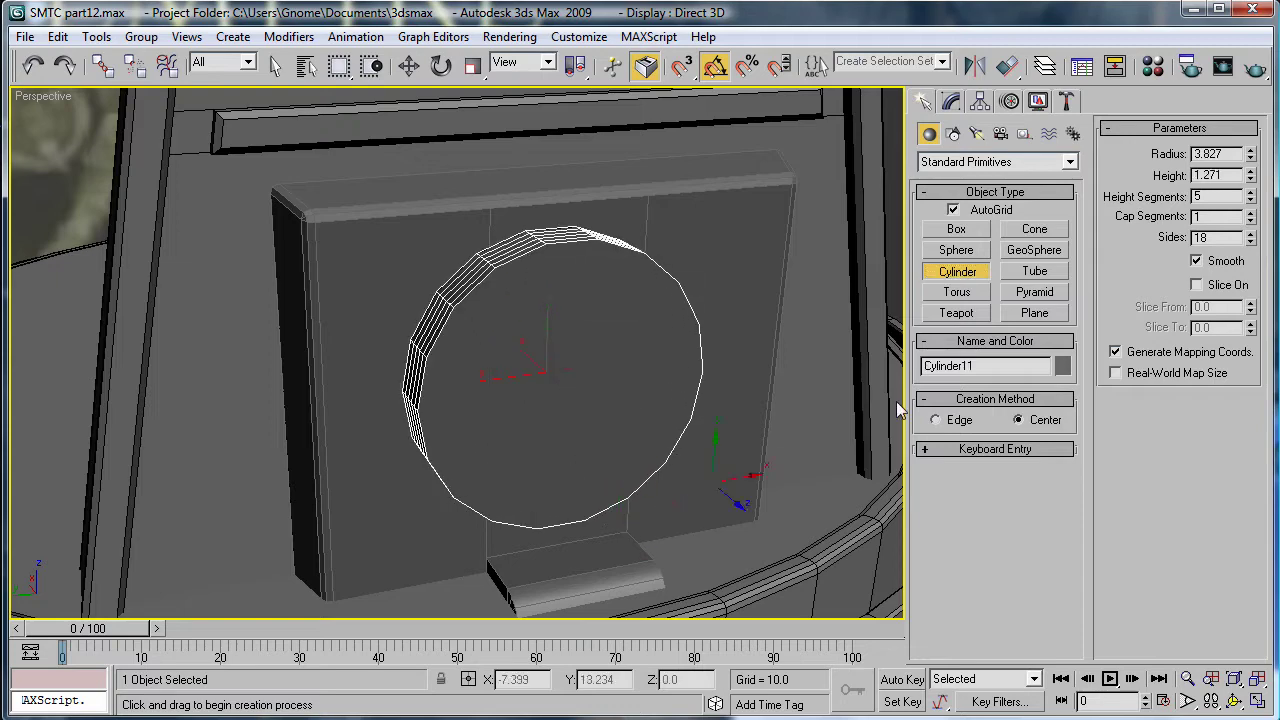
Step: Align the cylinder to the box in Y and Z position only, pivot point to pivot point
{"action": "left_click", "coordinate": [1007, 66]}
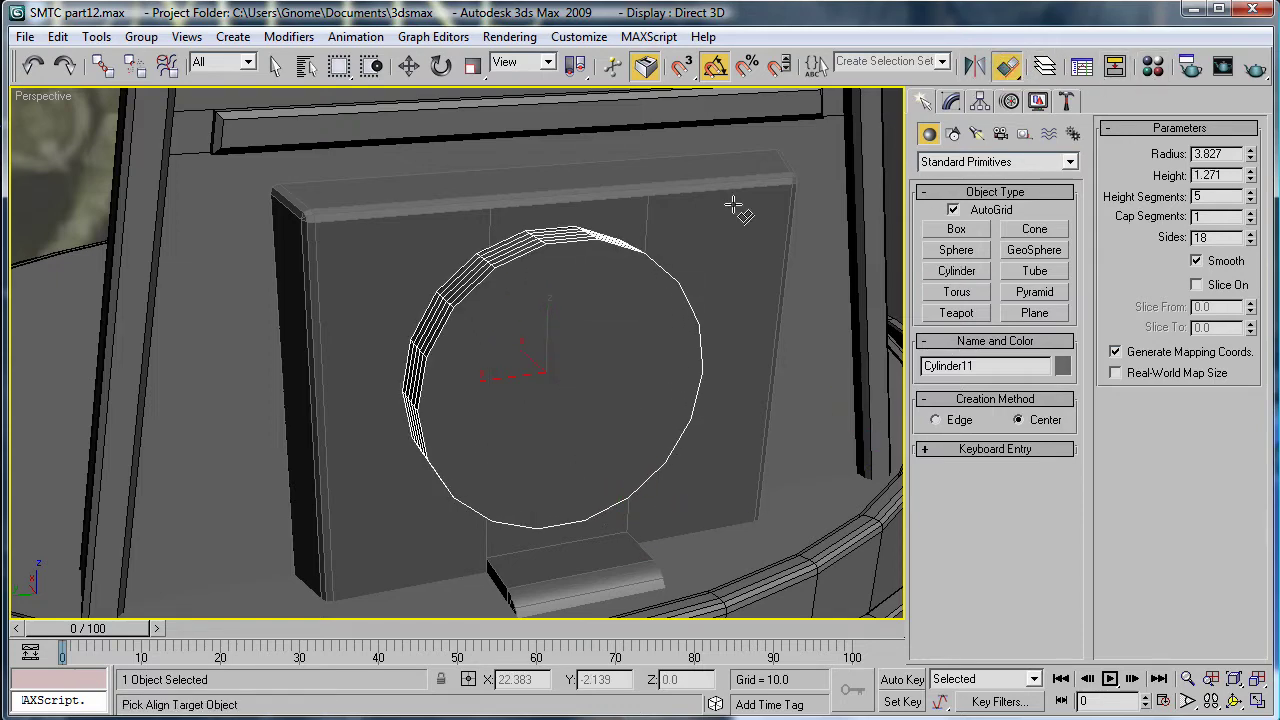
{"action": "left_click", "coordinate": [740, 208]}
{"action": "left_click_drag", "start_coordinate": [672, 177], "coordinate": [1020, 313]}
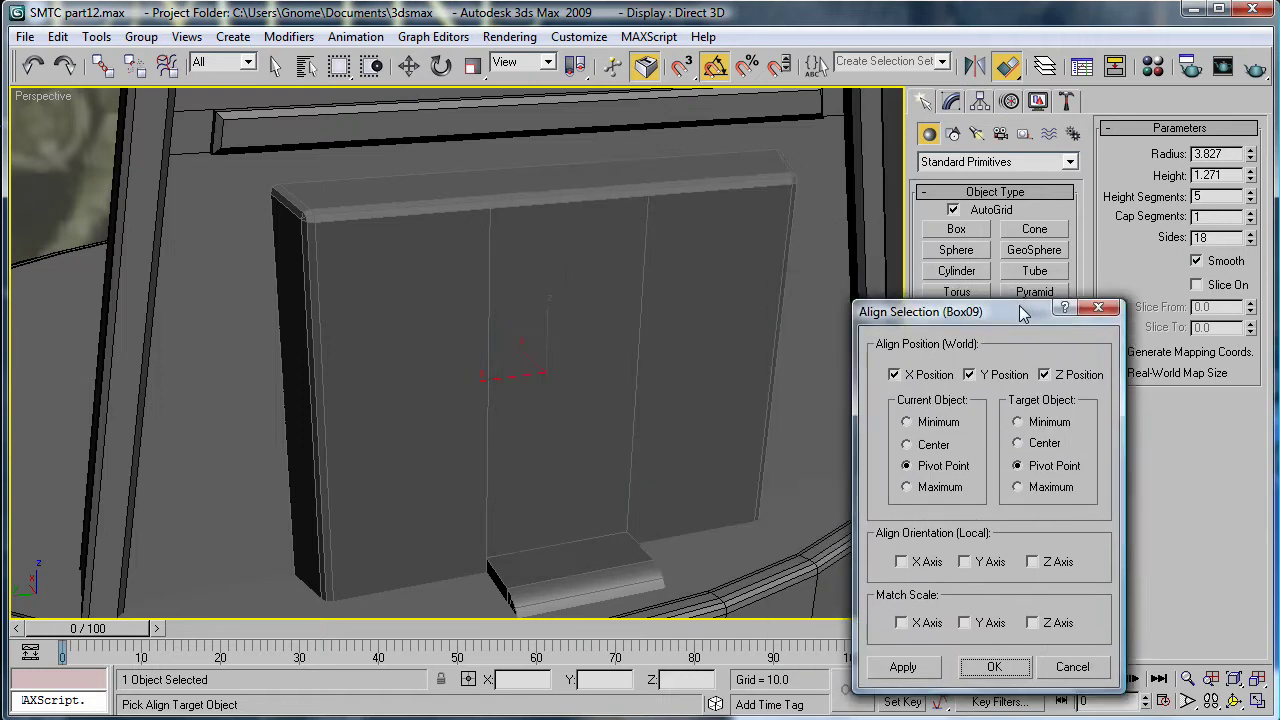
{"action": "left_click", "coordinate": [894, 375]}
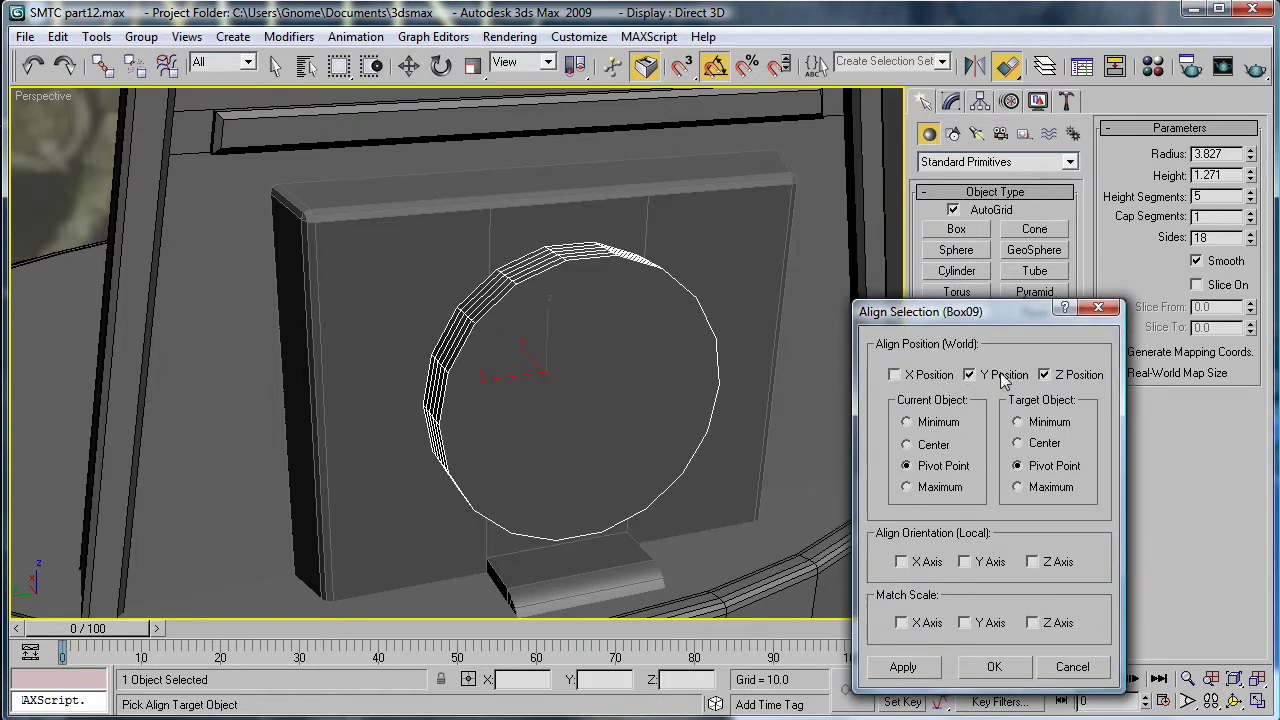
{"action": "left_click", "coordinate": [993, 667]}
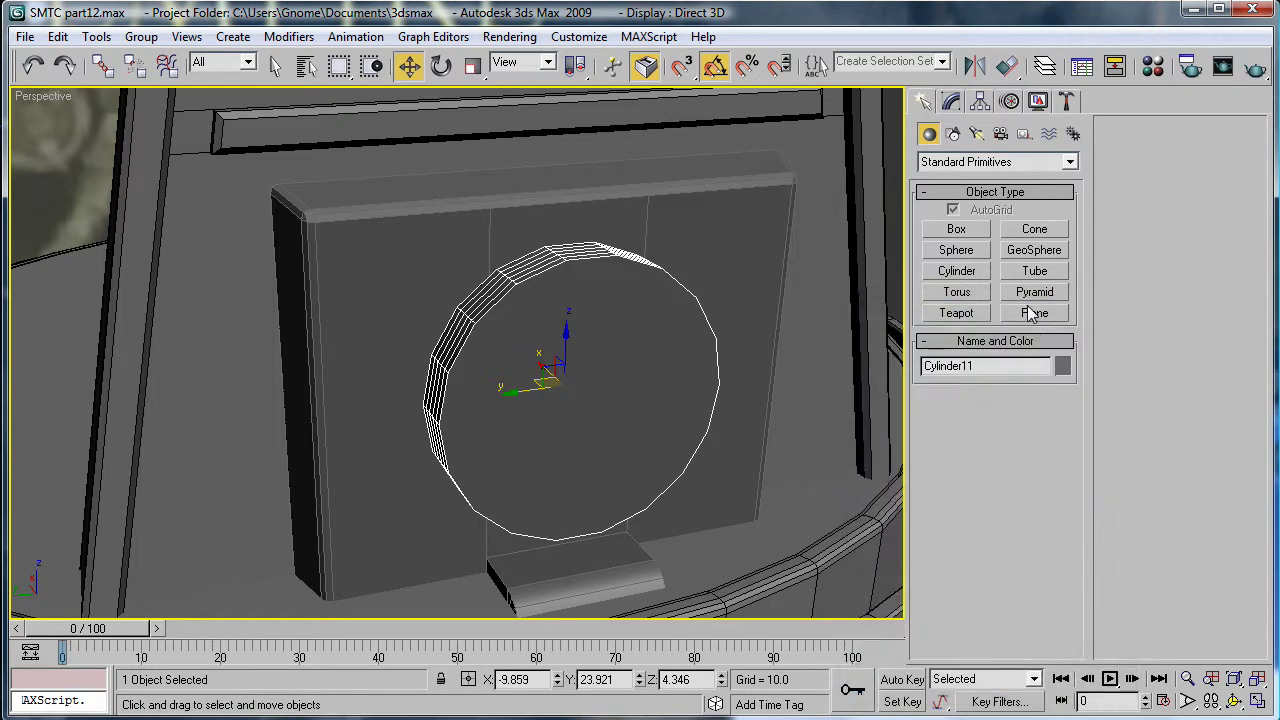
Step: Set the cylinder to 1 height segment and 20 sides
{"action": "left_click", "coordinate": [951, 102]}
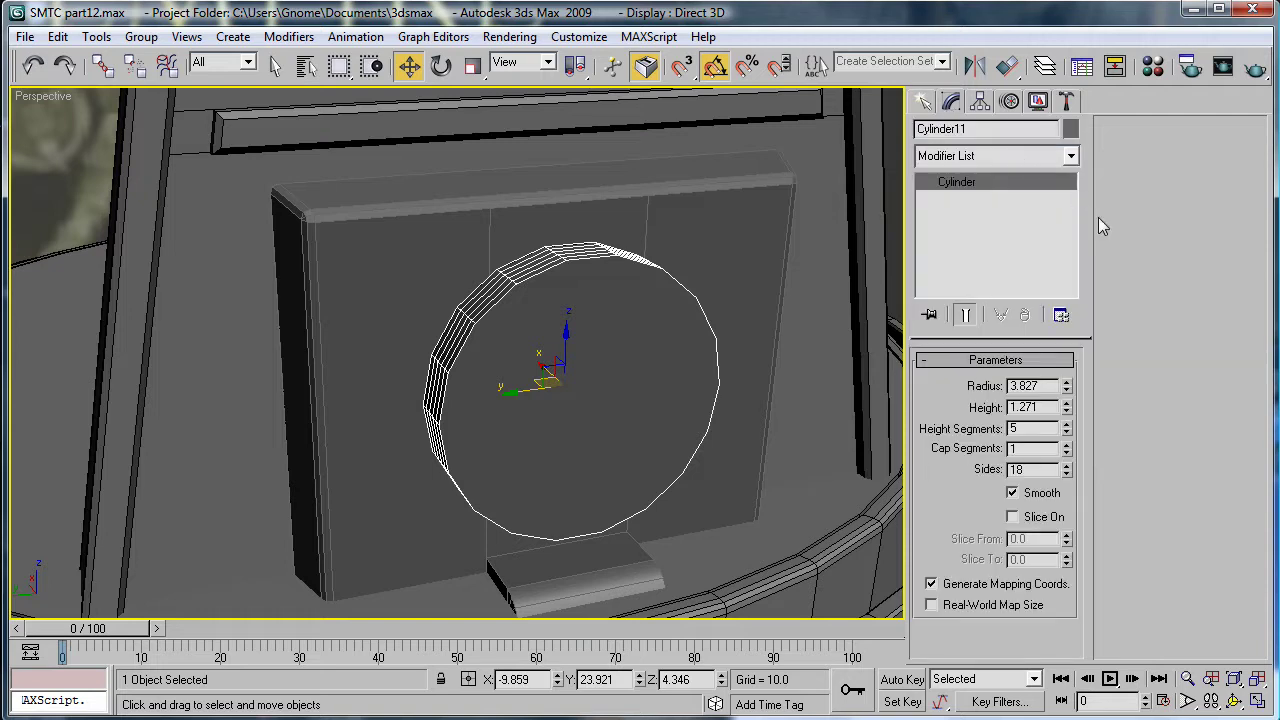
{"action": "right_click", "coordinate": [1066, 430]}
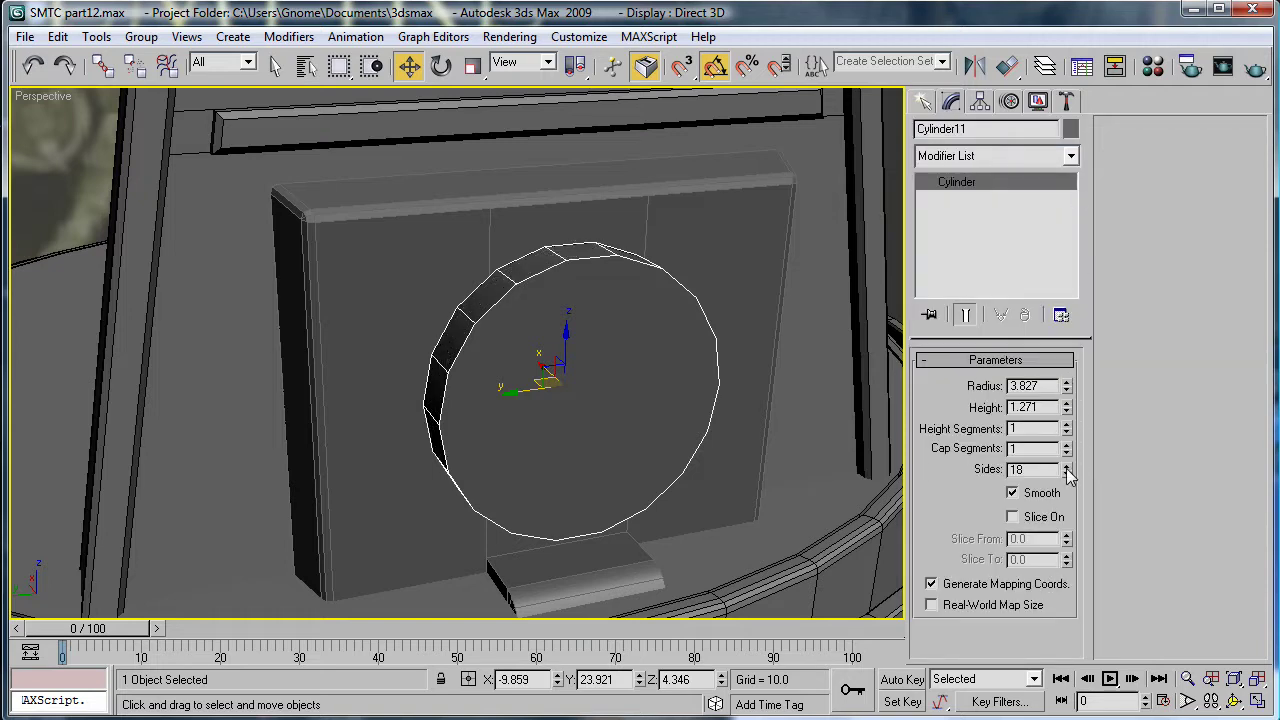
{"action": "left_click", "coordinate": [1066, 471]}
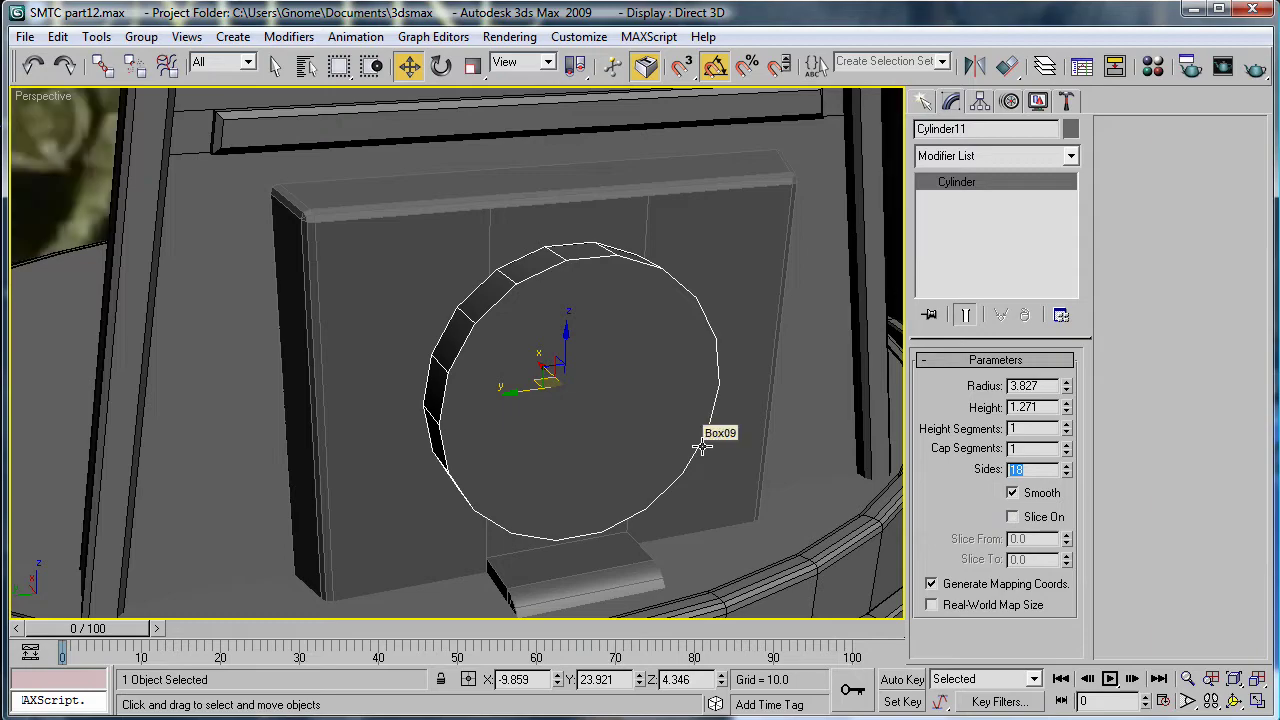
{"action": "type", "text": "20"}
{"action": "key", "text": "Return"}
Step: Reduce the cylinder's height to about 0.801
{"action": "scroll", "coordinate": [653, 423], "scroll_direction": "down", "scroll_amount": 6}
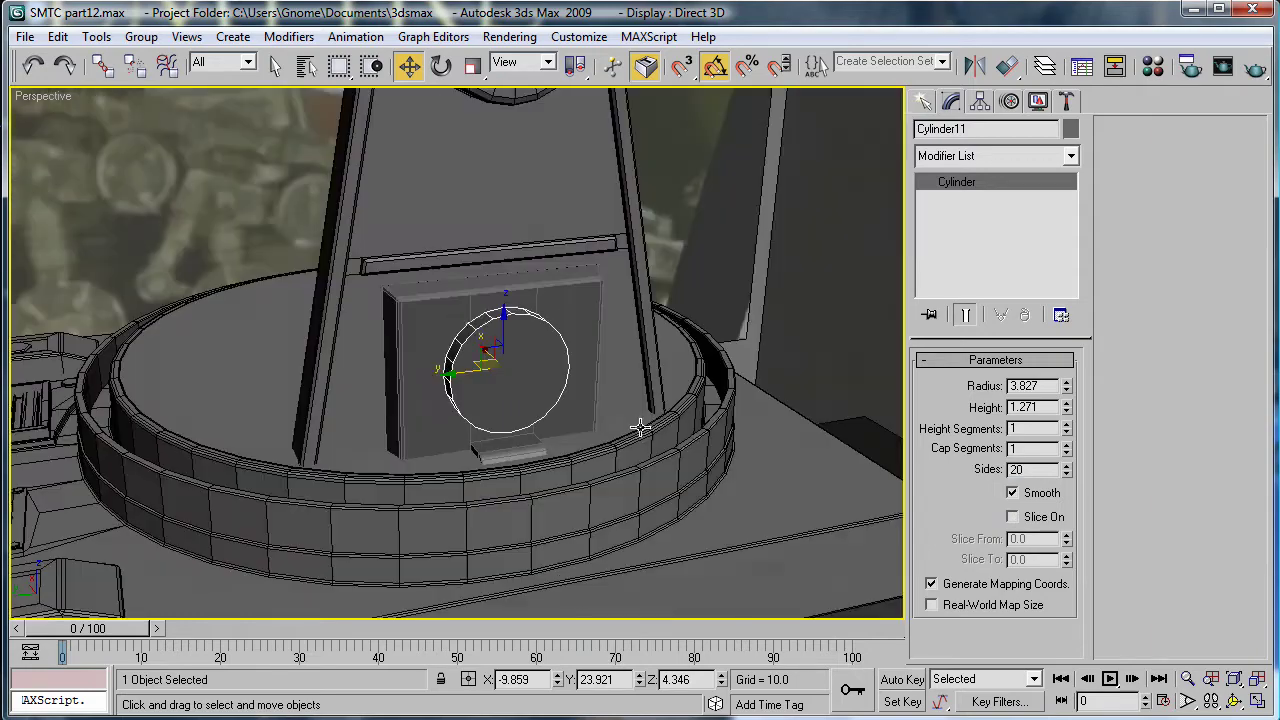
{"action": "middle_click_drag", "start_coordinate": [640, 426], "coordinate": [498, 390], "text": "alt"}
{"action": "scroll", "coordinate": [583, 443], "scroll_direction": "up", "scroll_amount": 6}
{"action": "scroll", "coordinate": [544, 408], "scroll_direction": "down", "scroll_amount": 3}
{"action": "scroll", "coordinate": [498, 390], "scroll_direction": "up", "scroll_amount": 5}
{"action": "scroll", "coordinate": [497, 389], "scroll_direction": "down", "scroll_amount": 5}
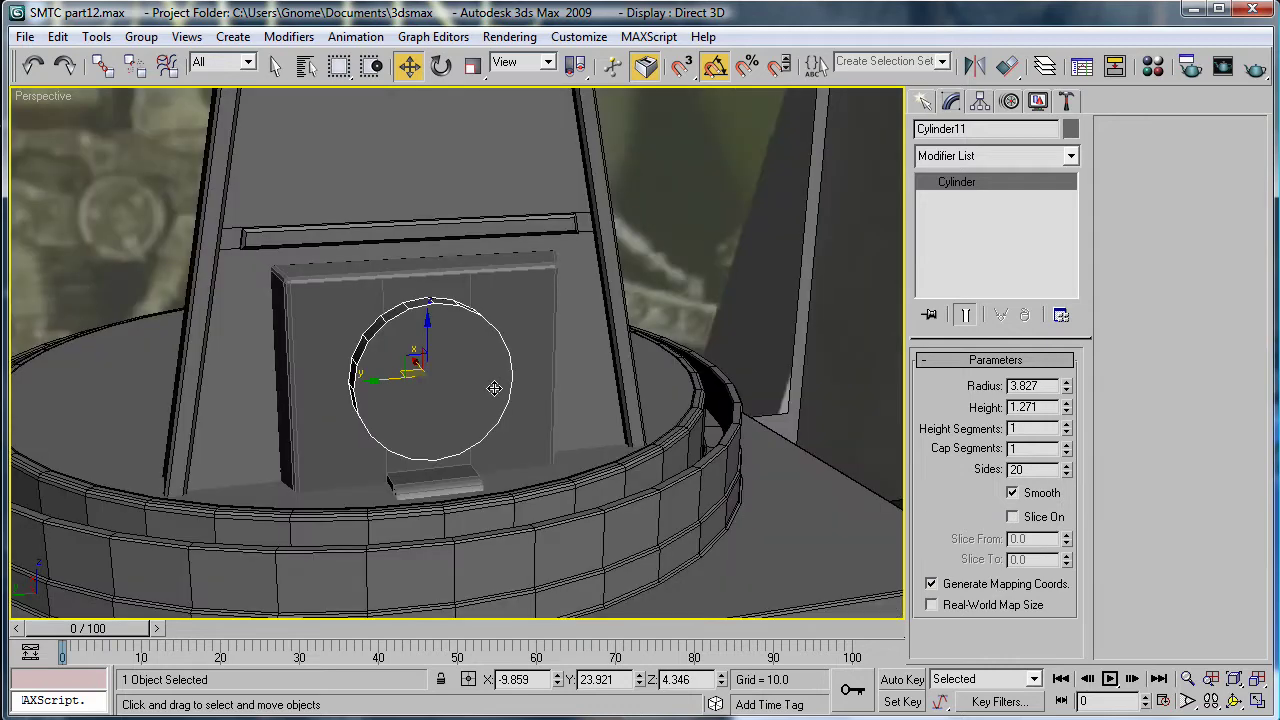
{"action": "middle_click_drag", "start_coordinate": [494, 388], "coordinate": [636, 387], "text": "alt"}
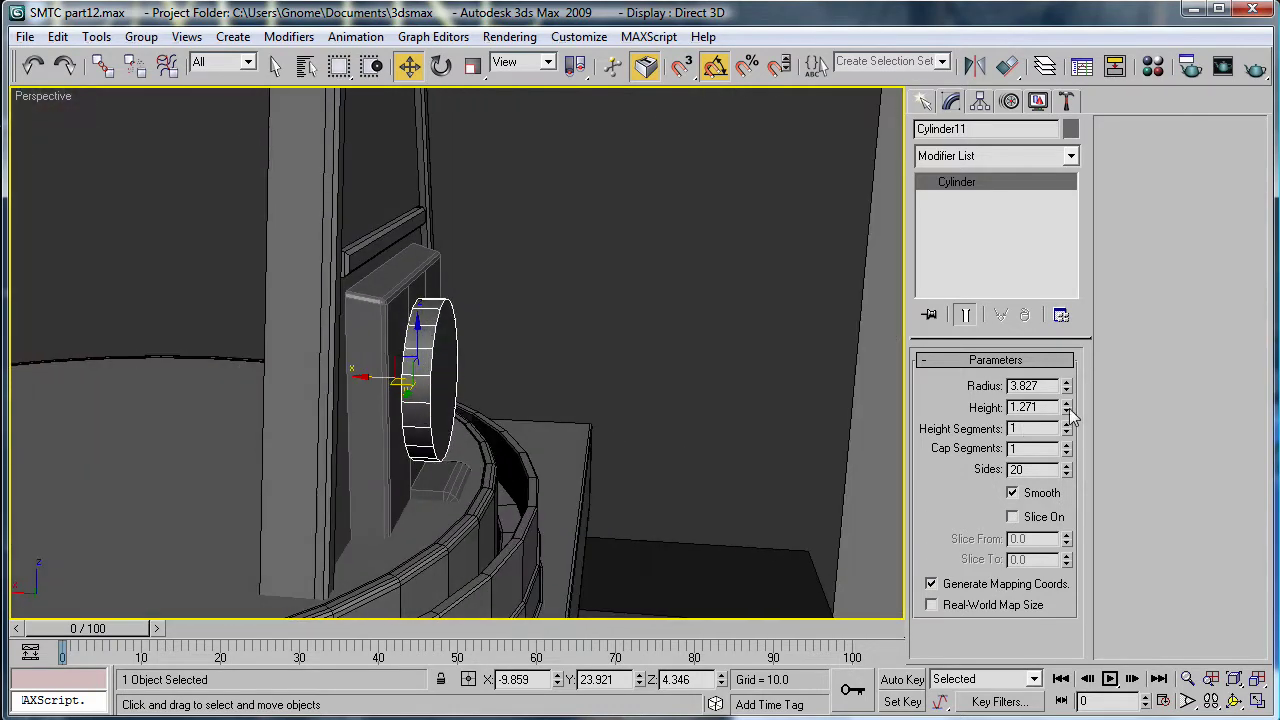
{"action": "left_click_drag", "start_coordinate": [1067, 410], "coordinate": [1074, 438]}
Step: Convert the cylinder to an editable poly
{"action": "middle_click_drag", "start_coordinate": [625, 385], "coordinate": [489, 303], "text": "alt"}
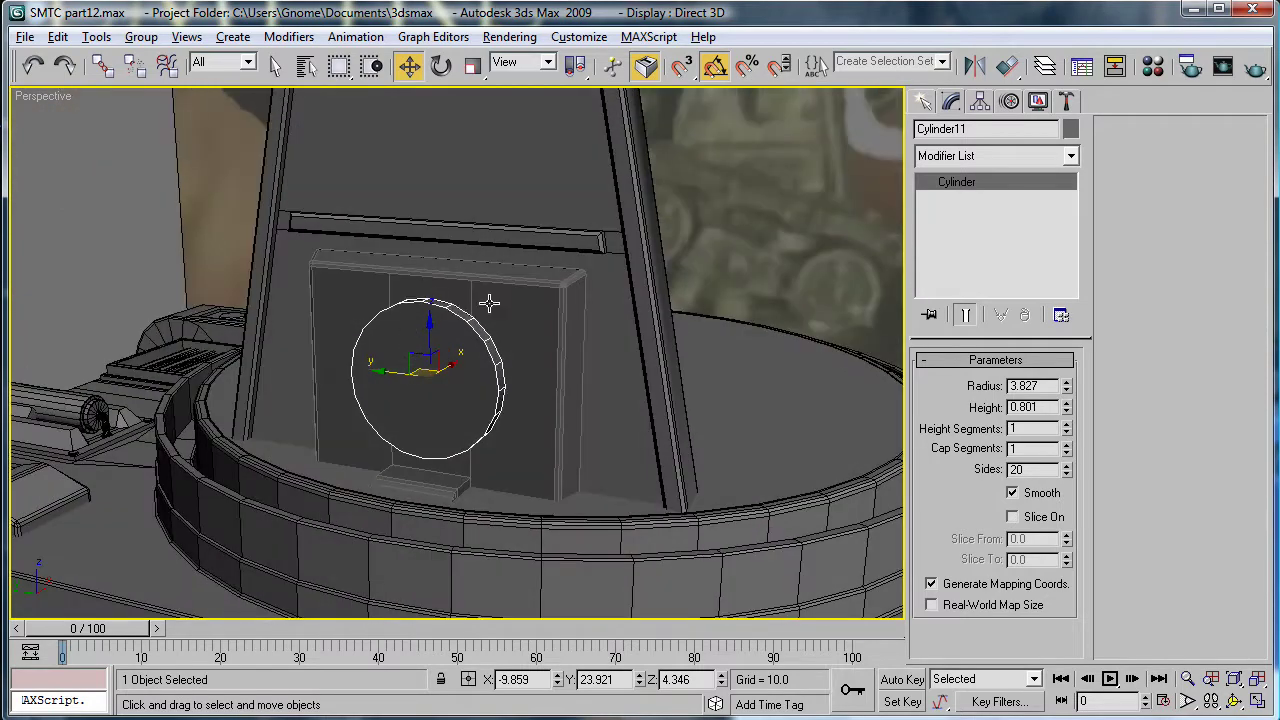
{"action": "right_click", "coordinate": [598, 293]}
{"action": "left_click", "coordinate": [759, 253]}
{"action": "middle_click_drag", "start_coordinate": [605, 350], "coordinate": [660, 374], "text": "alt"}
{"action": "scroll", "coordinate": [660, 374], "scroll_direction": "up", "scroll_amount": 6}
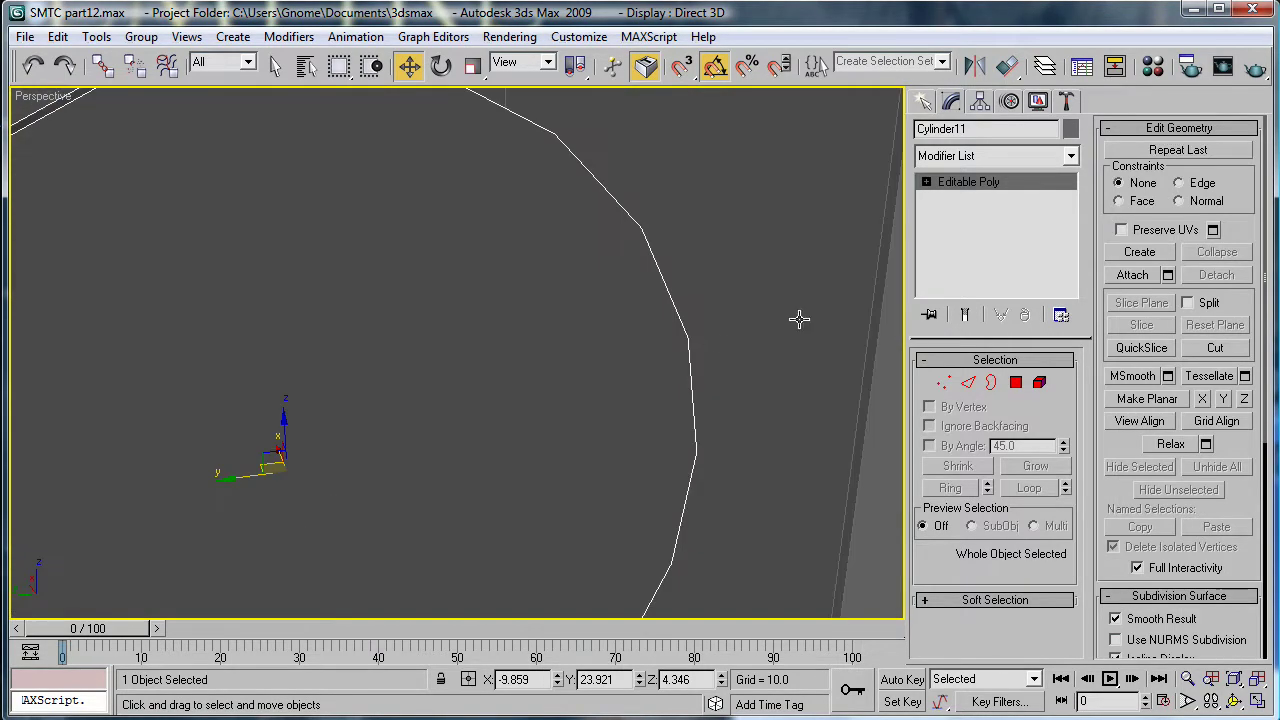
{"action": "right_click", "coordinate": [977, 262]}
{"action": "left_click", "coordinate": [966, 234]}
{"action": "scroll", "coordinate": [474, 351], "scroll_direction": "down", "scroll_amount": 10}
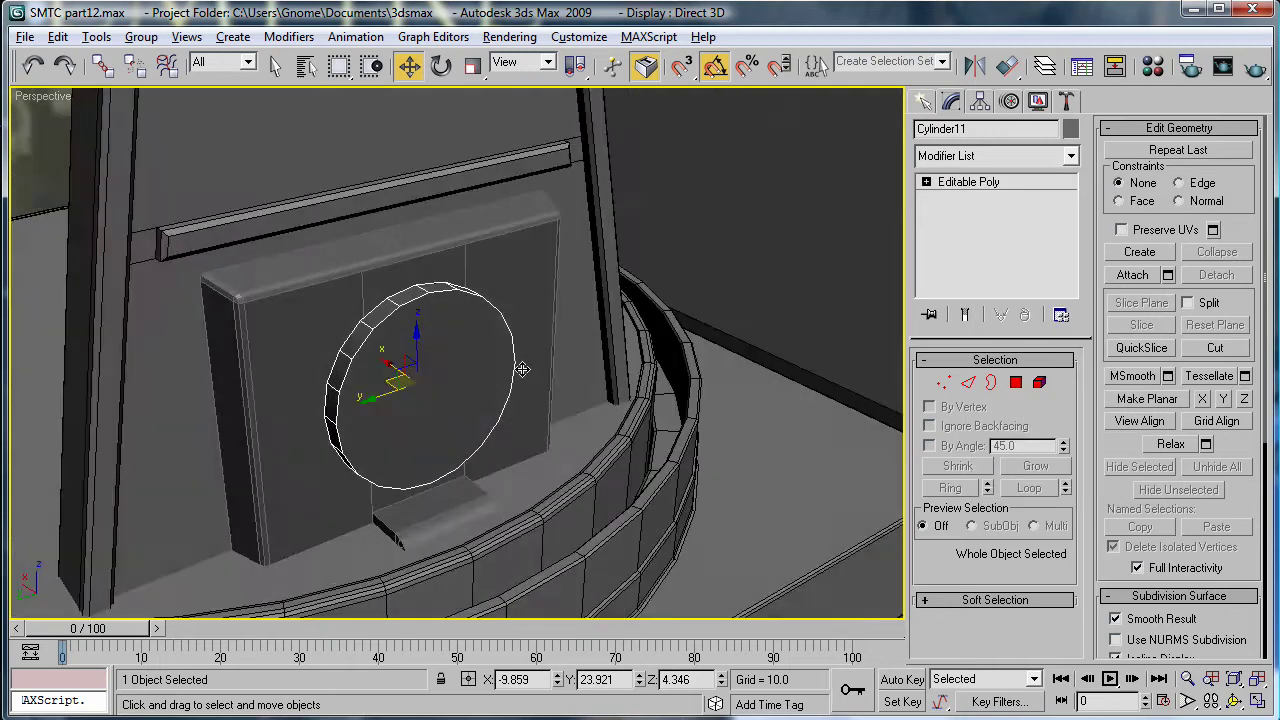
Step: Chamfer all edges around the cylinder's front cap by 0.17 with 1 segment
{"action": "left_click", "coordinate": [1016, 382]}
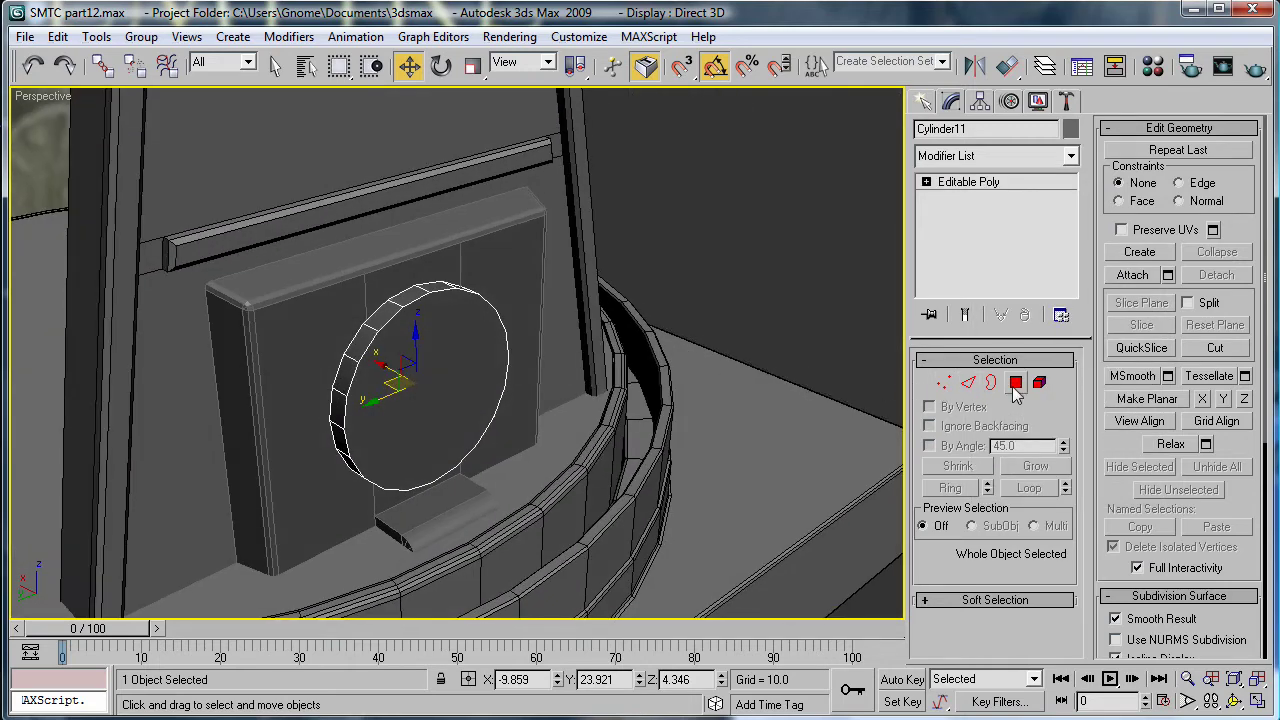
{"action": "left_click", "coordinate": [448, 391]}
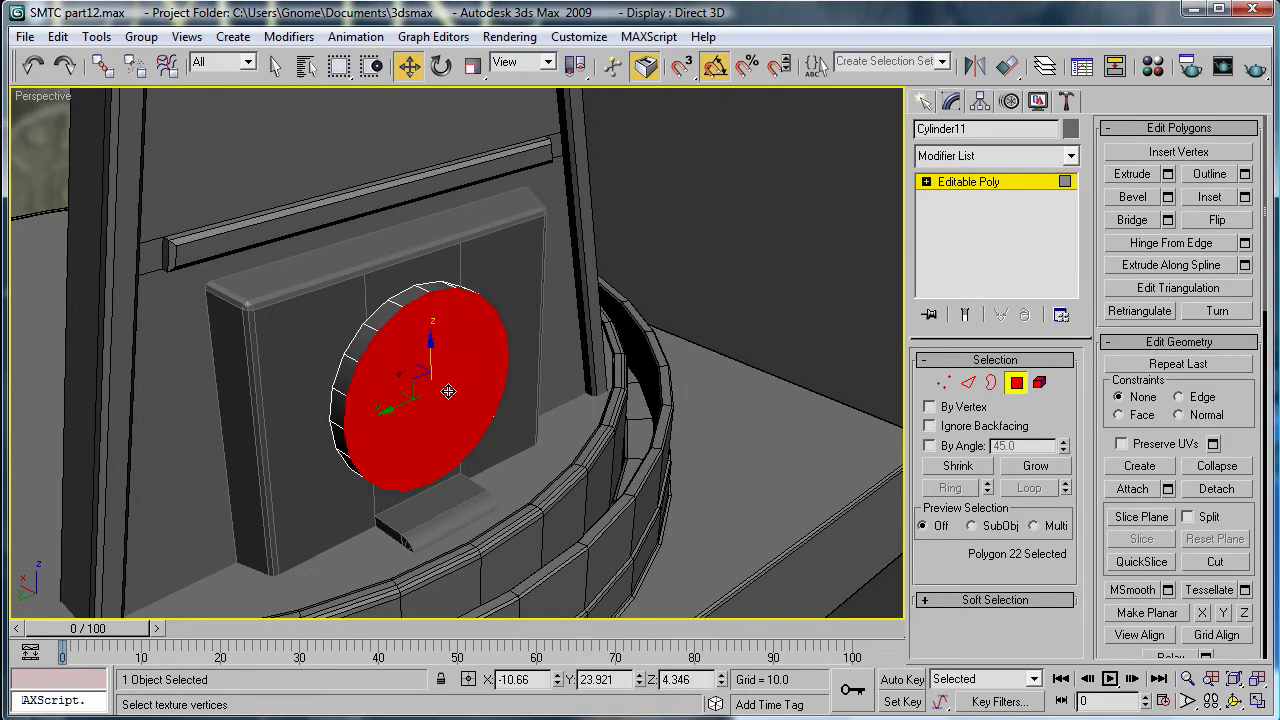
{"action": "left_click", "coordinate": [968, 383], "text": "ctrl"}
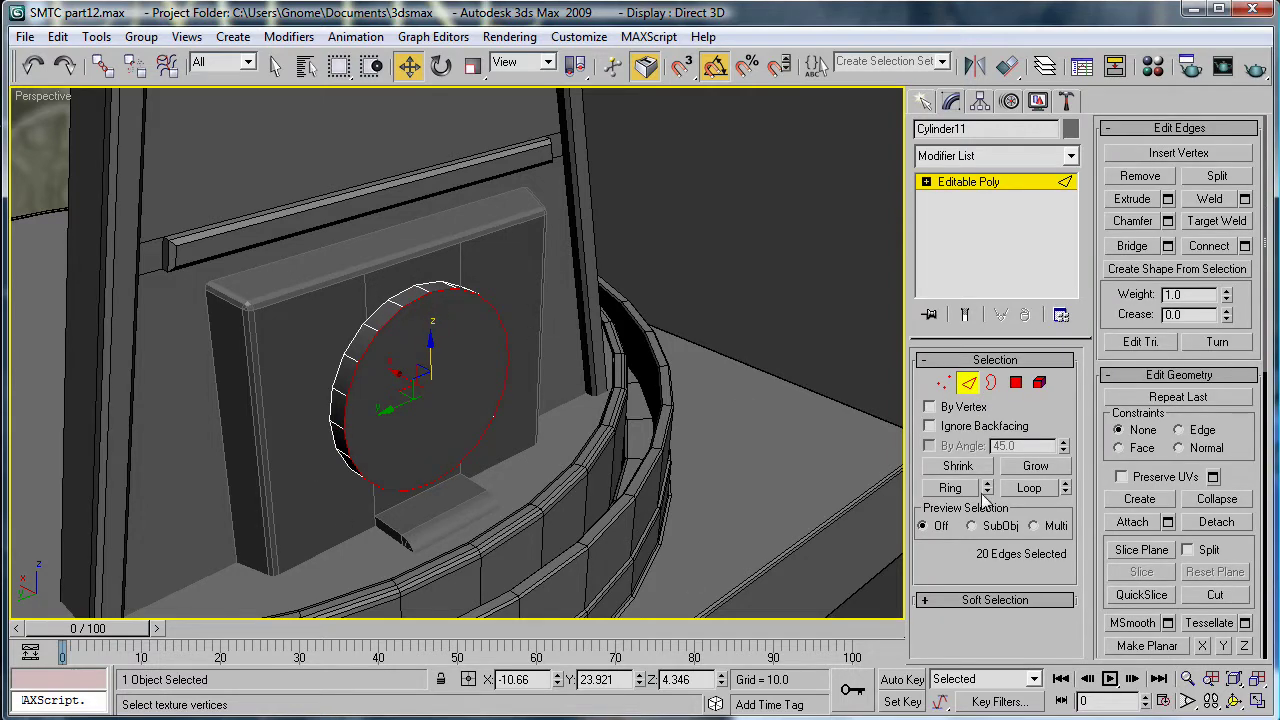
{"action": "left_click", "coordinate": [1167, 221]}
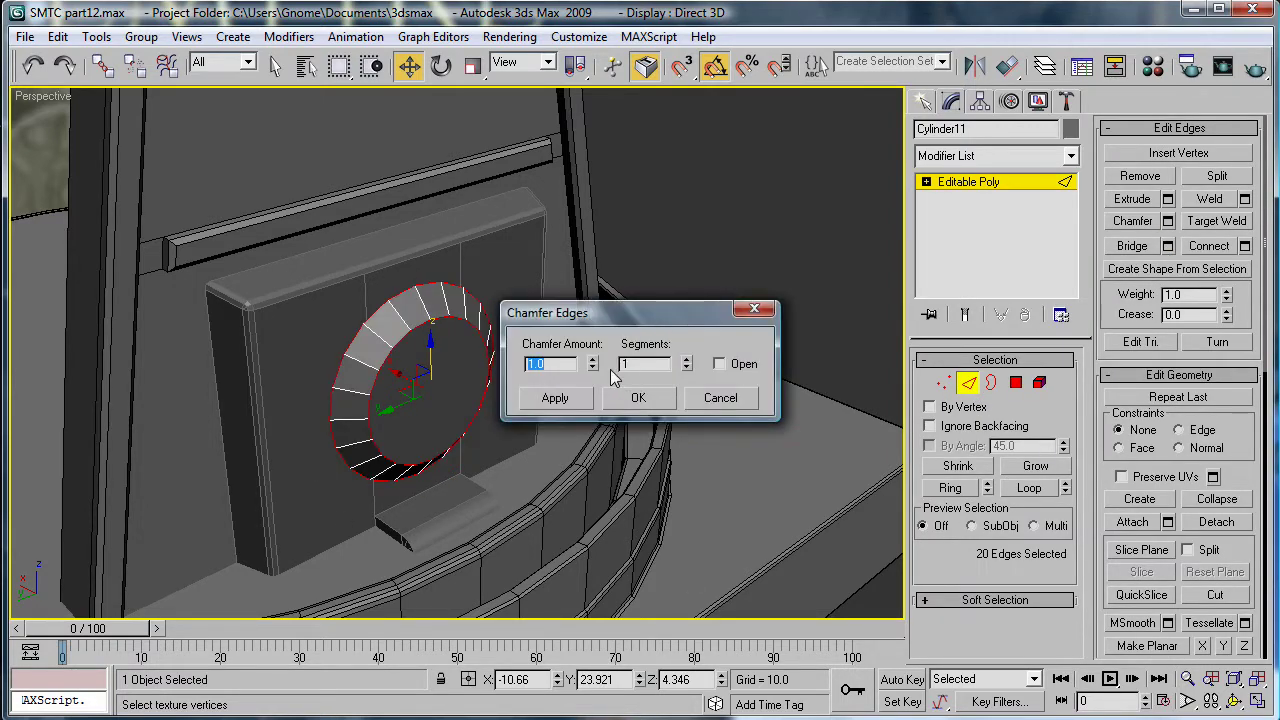
{"action": "left_click_drag", "start_coordinate": [593, 366], "coordinate": [613, 442]}
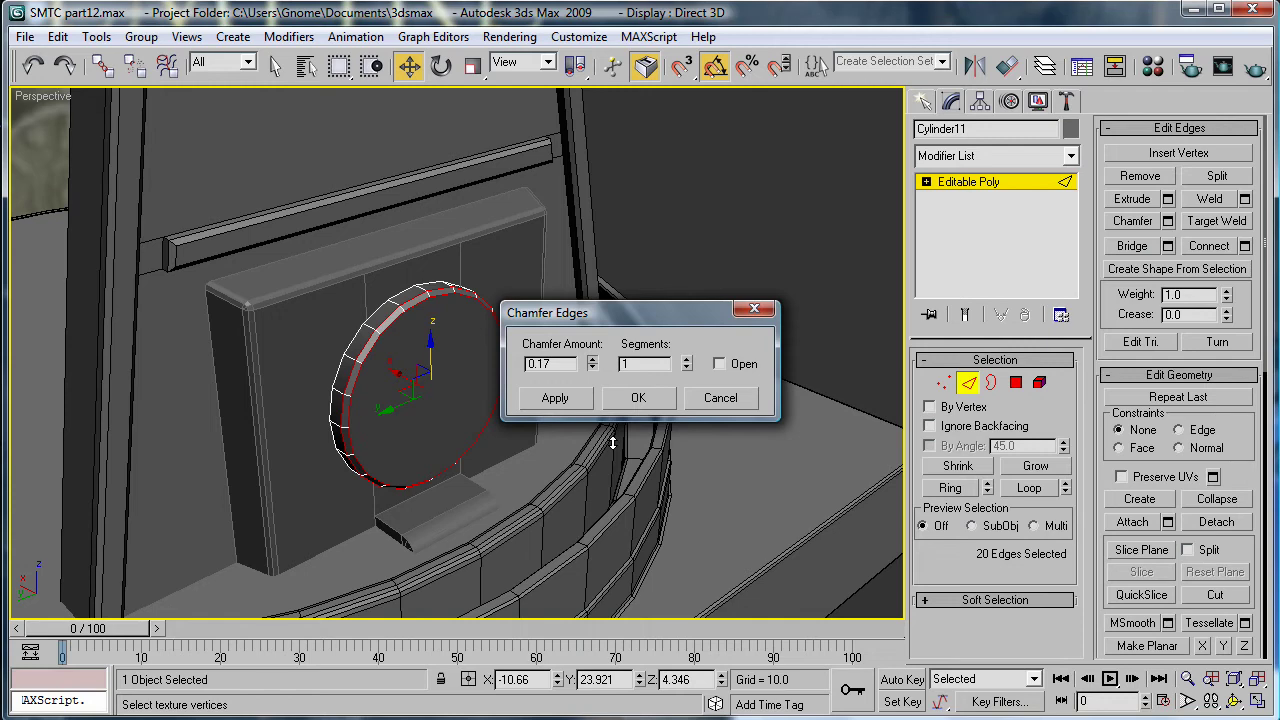
{"action": "left_click", "coordinate": [659, 406]}
Step: Try a freehand inset of the cylinder's front cap polygon, then undo it
{"action": "key", "text": "4"}
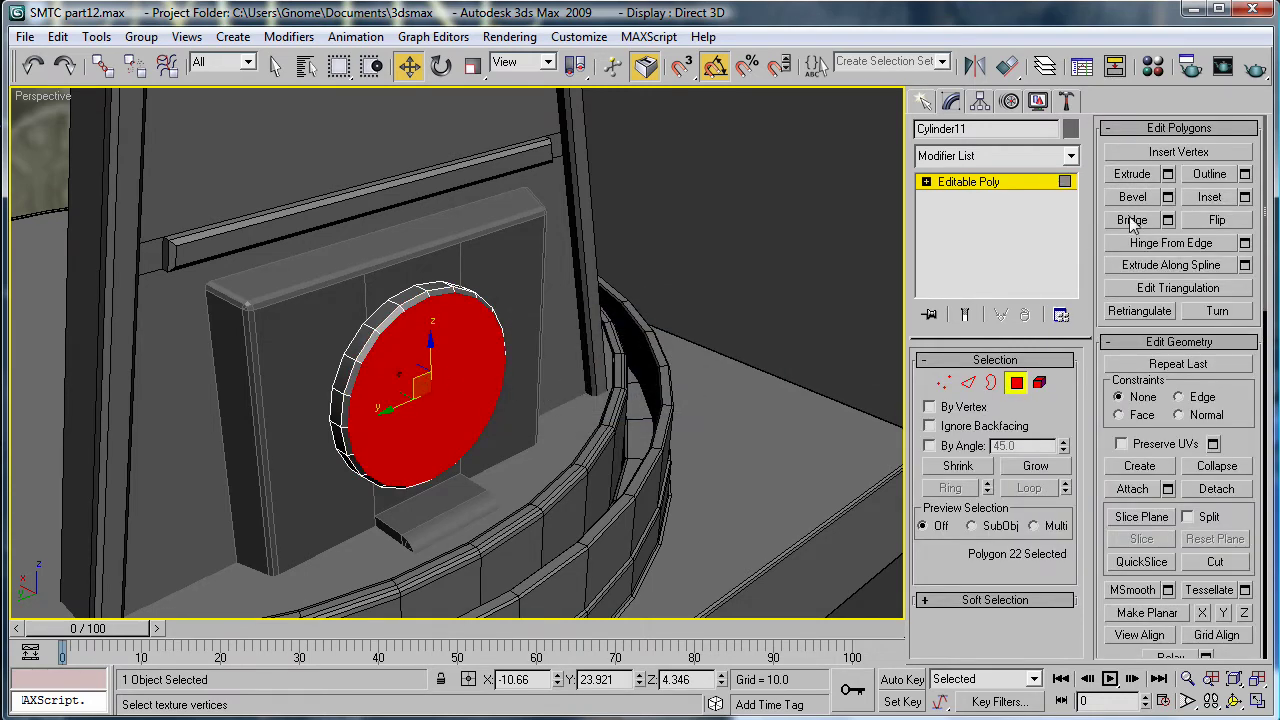
{"action": "left_click", "coordinate": [1208, 197]}
{"action": "left_click_drag", "start_coordinate": [436, 330], "coordinate": [436, 353]}
{"action": "middle_click_drag", "start_coordinate": [537, 357], "coordinate": [506, 383], "text": "alt"}
{"action": "scroll", "coordinate": [453, 327], "scroll_direction": "up", "scroll_amount": 4}
{"action": "scroll", "coordinate": [508, 384], "scroll_direction": "down", "scroll_amount": 6}
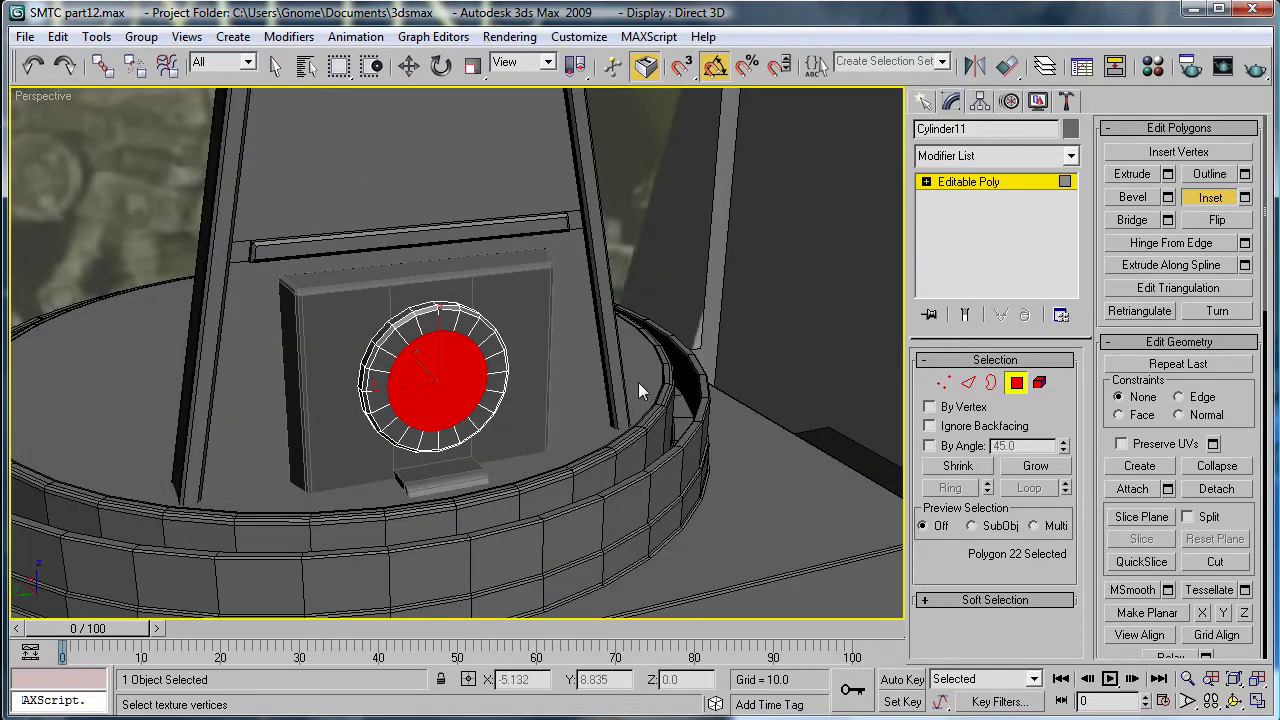
{"action": "key", "text": "ctrl+z"}
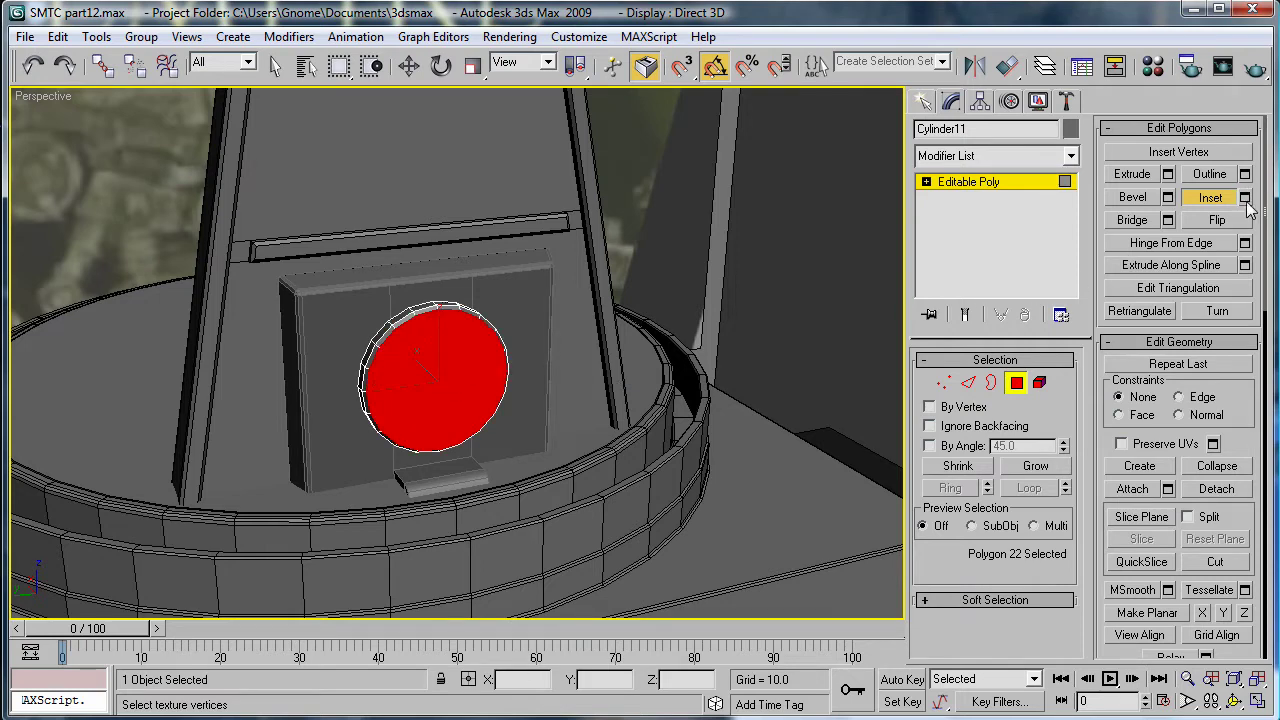
Step: Inset the cylinder's front cap polygon as a group to form a smaller concentric face
{"action": "left_click", "coordinate": [1245, 198]}
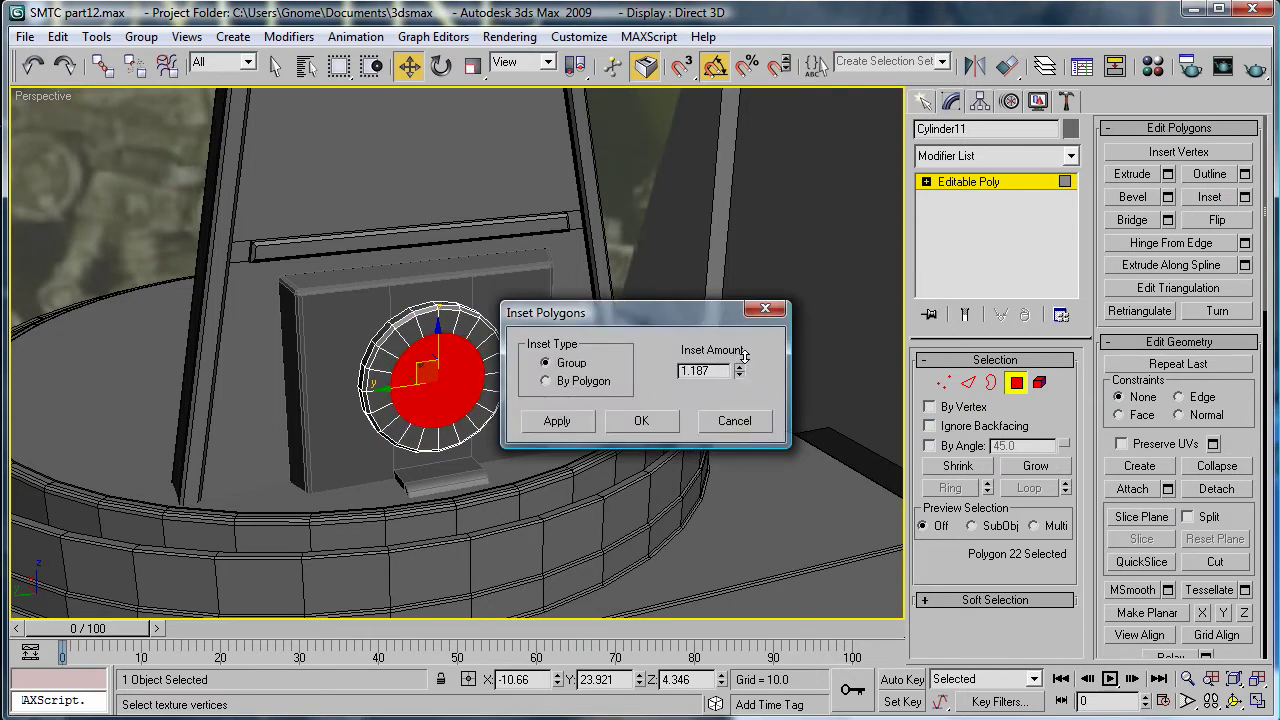
{"action": "left_click_drag", "start_coordinate": [745, 353], "coordinate": [744, 398]}
{"action": "left_click", "coordinate": [621, 423]}
{"action": "scroll", "coordinate": [617, 468], "scroll_direction": "up", "scroll_amount": 5}
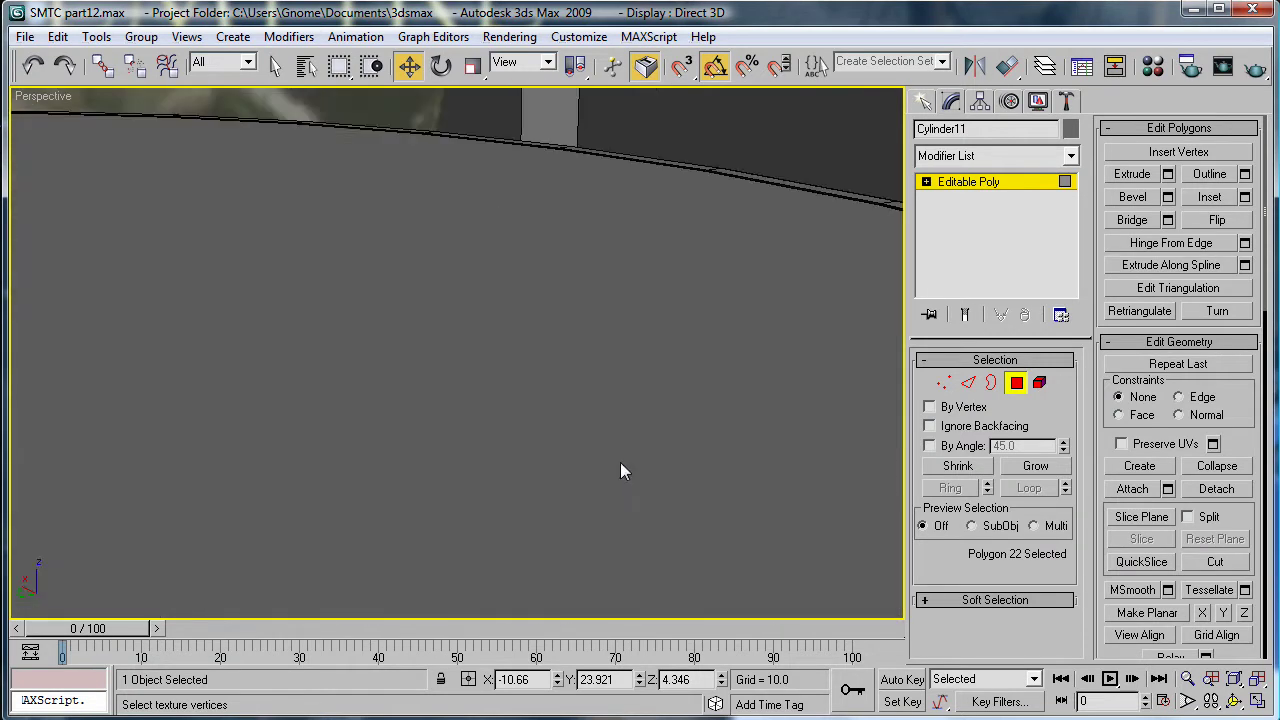
{"action": "scroll", "coordinate": [620, 463], "scroll_direction": "down", "scroll_amount": 5}
Step: Bevel the inset cap polygon outward into a round hub, and move its face back along X to about -11.326
{"action": "left_click", "coordinate": [1138, 198]}
{"action": "left_click_drag", "start_coordinate": [417, 391], "coordinate": [395, 405]}
{"action": "scroll", "coordinate": [396, 412], "scroll_direction": "down", "scroll_amount": 3}
{"action": "middle_click_drag", "start_coordinate": [396, 412], "coordinate": [465, 450], "text": "alt"}
{"action": "key", "text": "w"}
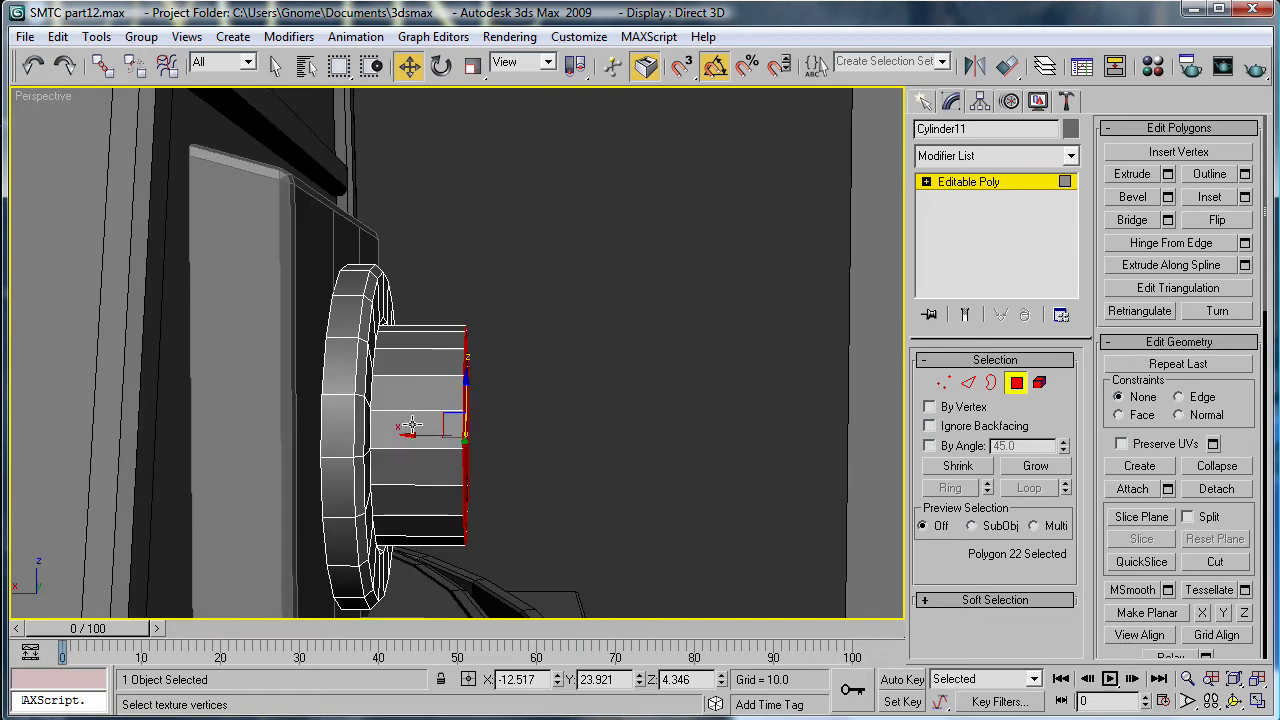
{"action": "left_click_drag", "start_coordinate": [411, 425], "coordinate": [372, 445]}
{"action": "middle_click_drag", "start_coordinate": [372, 445], "coordinate": [385, 432], "text": "alt"}
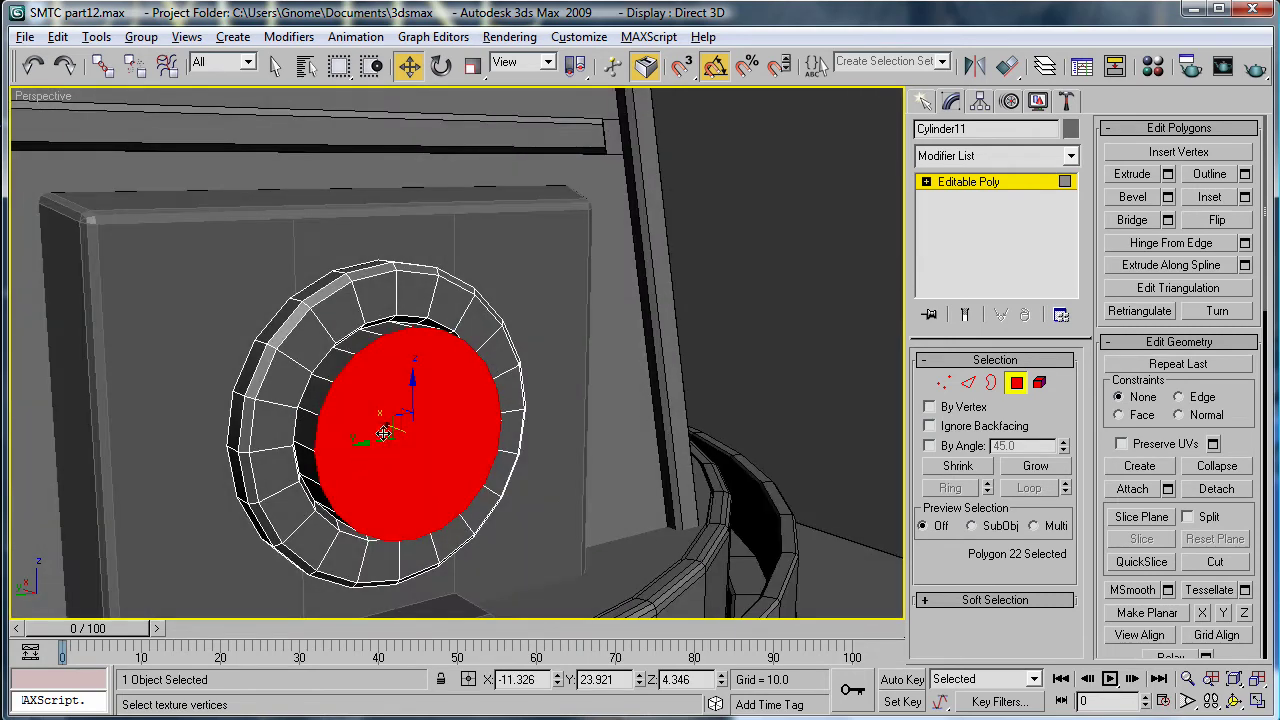
{"action": "key", "text": "Delete"}
{"action": "left_click", "coordinate": [991, 383]}
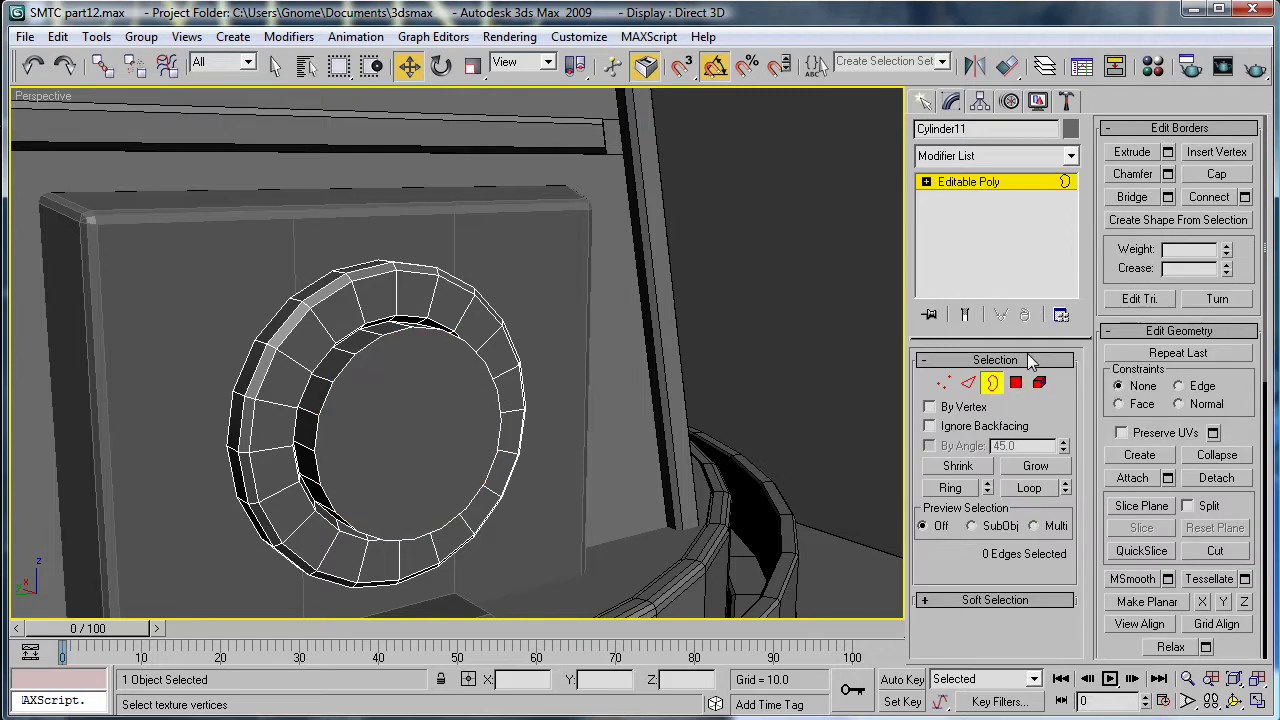
{"action": "key", "text": "ctrl+a"}
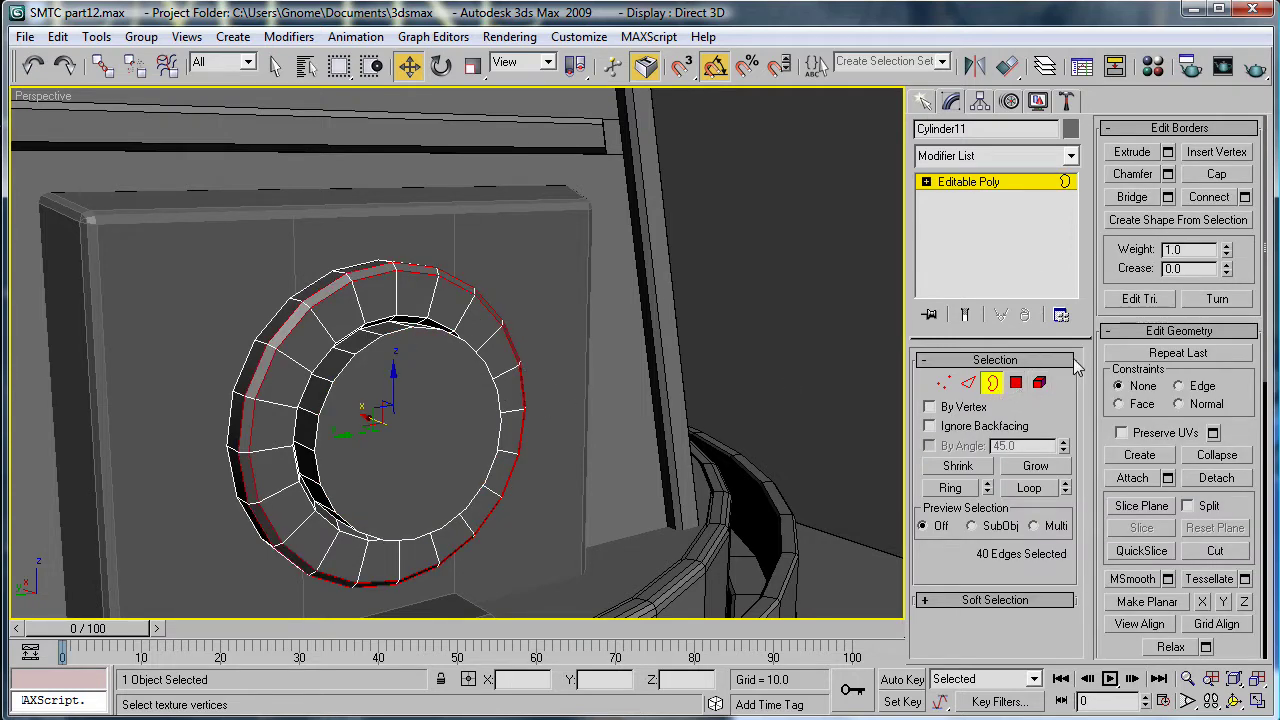
{"action": "left_click", "coordinate": [1016, 383]}
{"action": "key", "text": "Delete"}
{"action": "left_click", "coordinate": [991, 383]}
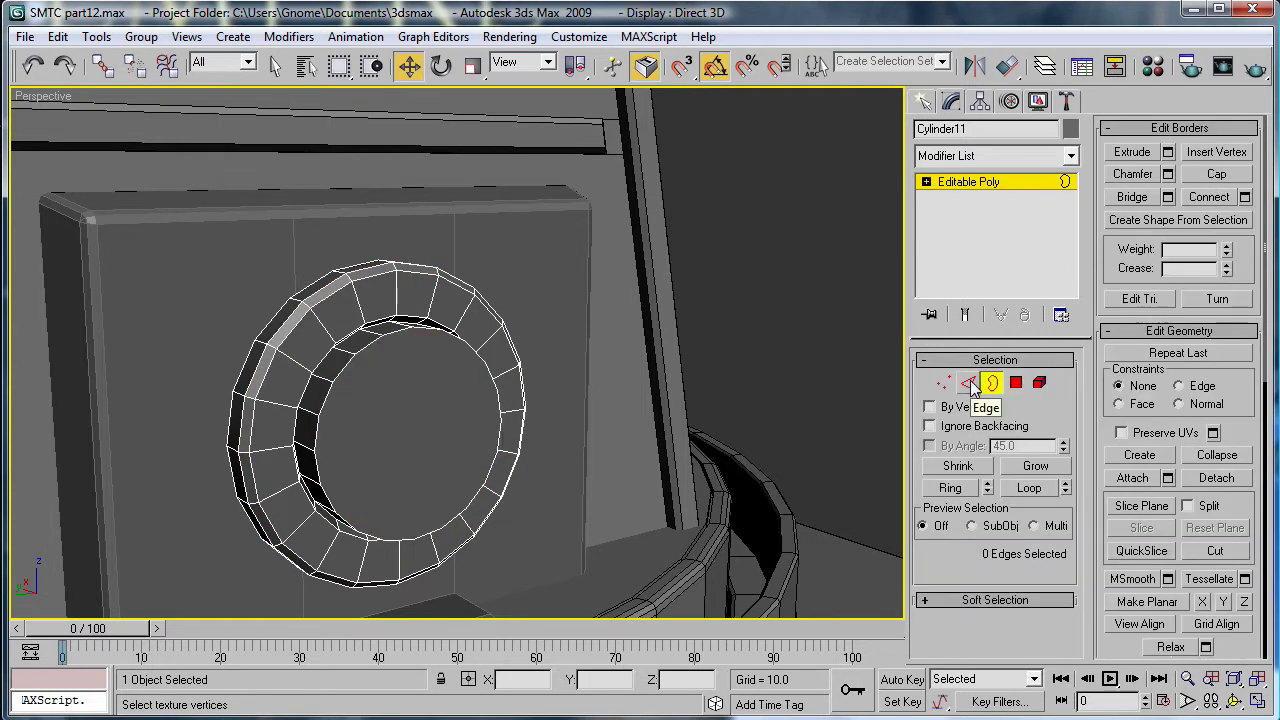
{"action": "key", "text": "ctrl+z"}
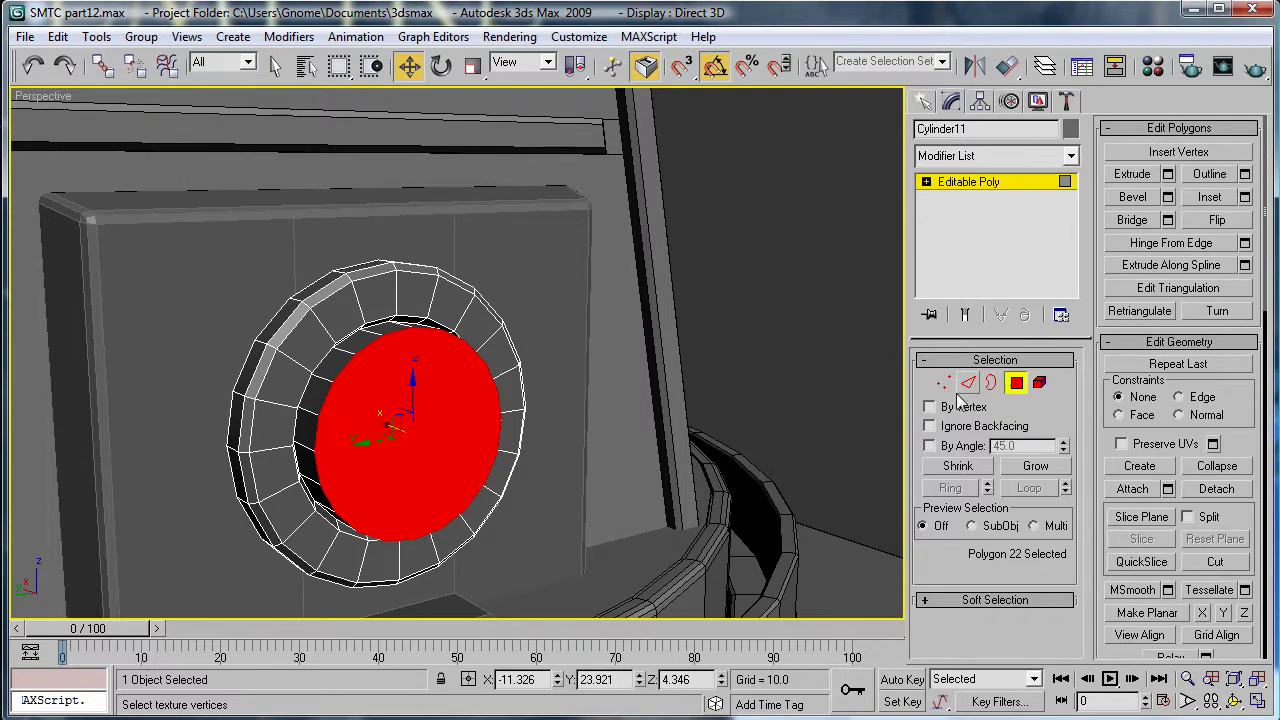
Step: Chamfer the edges around the raised hub's front face by 0.17 with 1 segment
{"action": "left_click", "coordinate": [968, 383]}
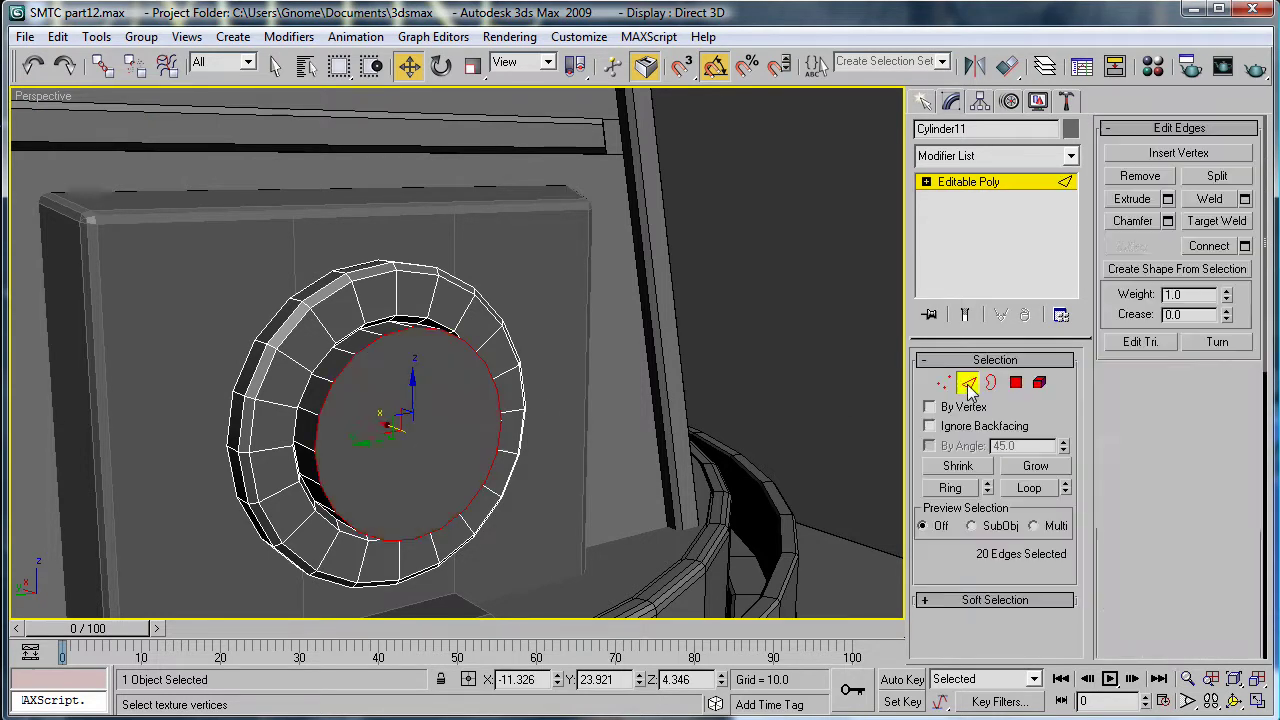
{"action": "left_click", "coordinate": [1170, 223]}
{"action": "left_click", "coordinate": [622, 397]}
{"action": "middle_click_drag", "start_coordinate": [387, 377], "coordinate": [407, 390], "text": "alt"}
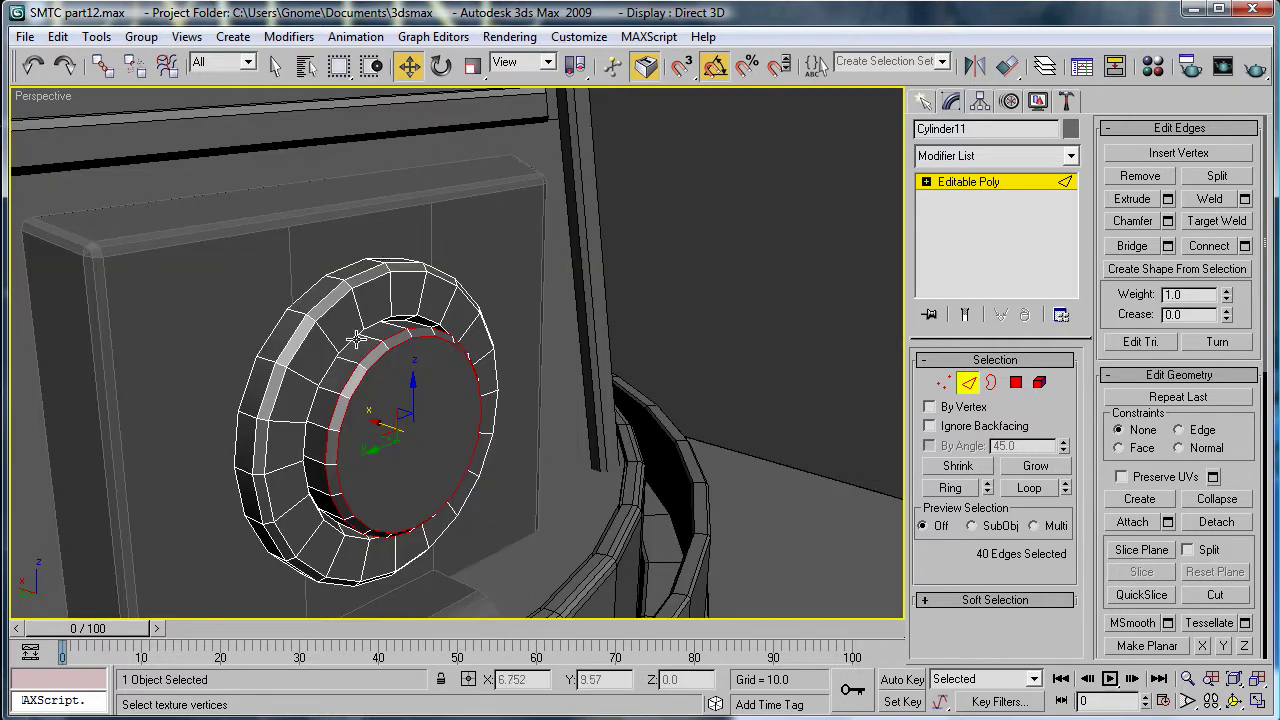
Step: Chamfer the edge loop where the hub meets the outer disc by 0.17 with 1 segment
{"action": "left_click", "coordinate": [356, 340]}
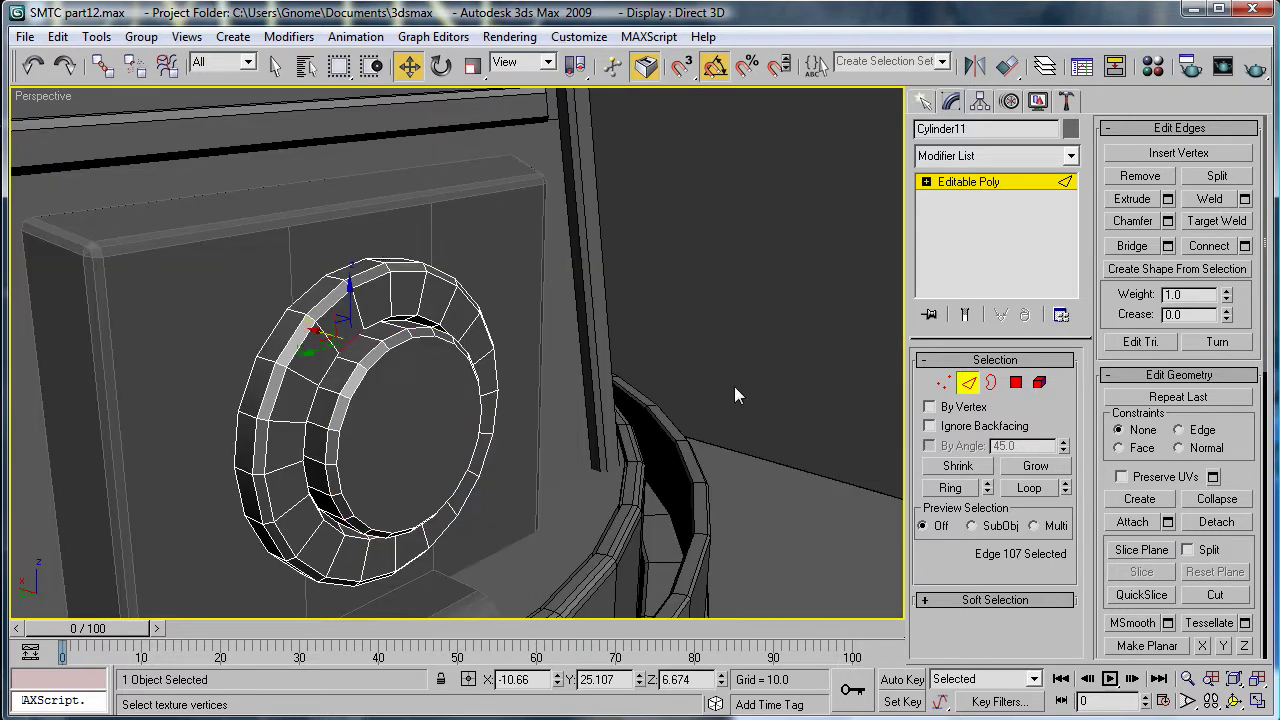
{"action": "left_click", "coordinate": [1030, 488]}
{"action": "left_click", "coordinate": [1167, 221]}
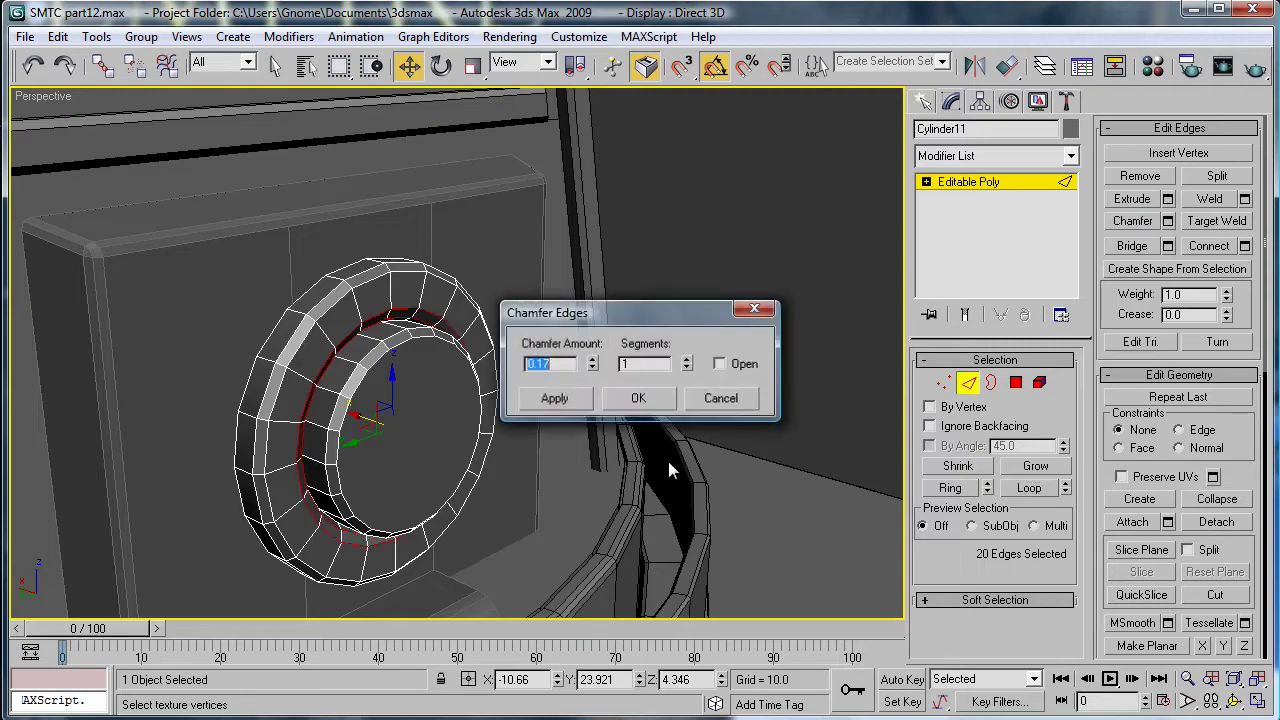
{"action": "left_click", "coordinate": [643, 398]}
{"action": "mouse_move", "coordinate": [600, 447]}
{"action": "middle_mouse_down", "text": "alt"}
{"action": "mouse_move", "coordinate": [421, 423]}
{"action": "mouse_move", "coordinate": [524, 470]}
{"action": "mouse_move", "coordinate": [694, 487]}
{"action": "mouse_move", "coordinate": [600, 433]}
{"action": "middle_mouse_up", "text": "alt"}
{"action": "scroll", "coordinate": [421, 423], "scroll_direction": "down", "scroll_amount": 5}
{"action": "scroll", "coordinate": [592, 446], "scroll_direction": "up", "scroll_amount": 5}
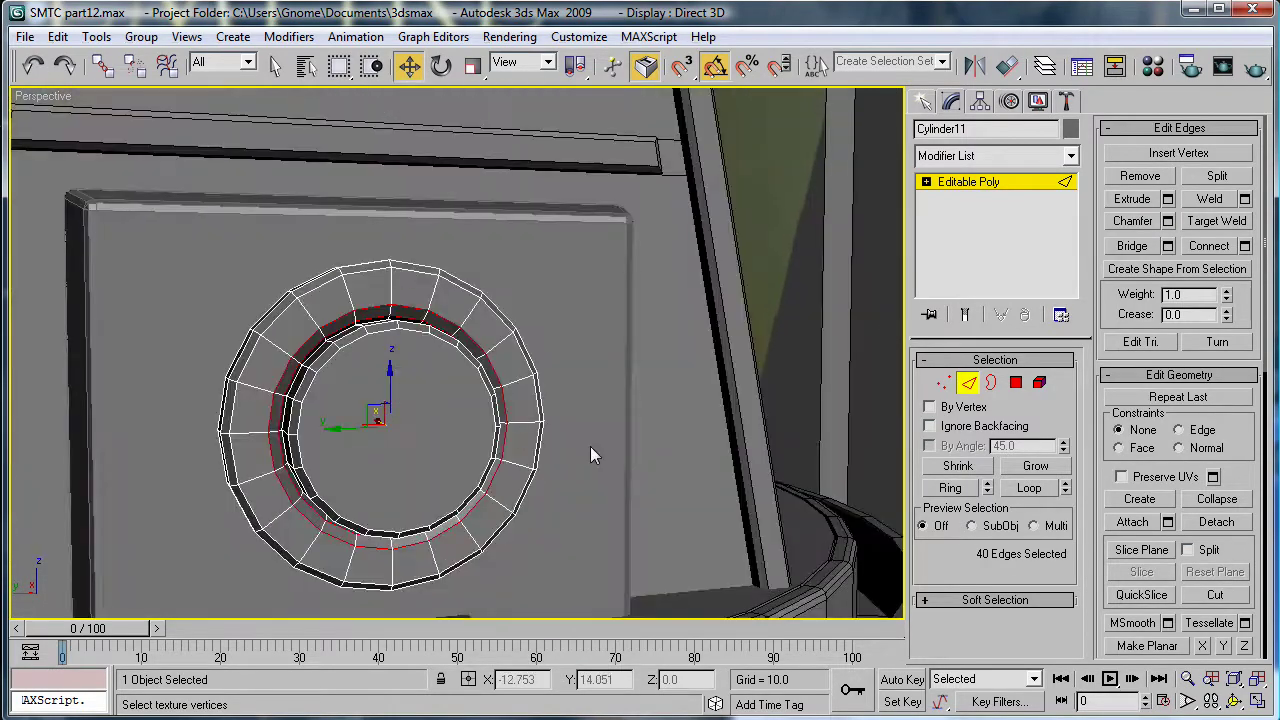
Step: Inset the hub's front cap polygon as a group to leave a narrow rim
{"action": "key", "text": "4"}
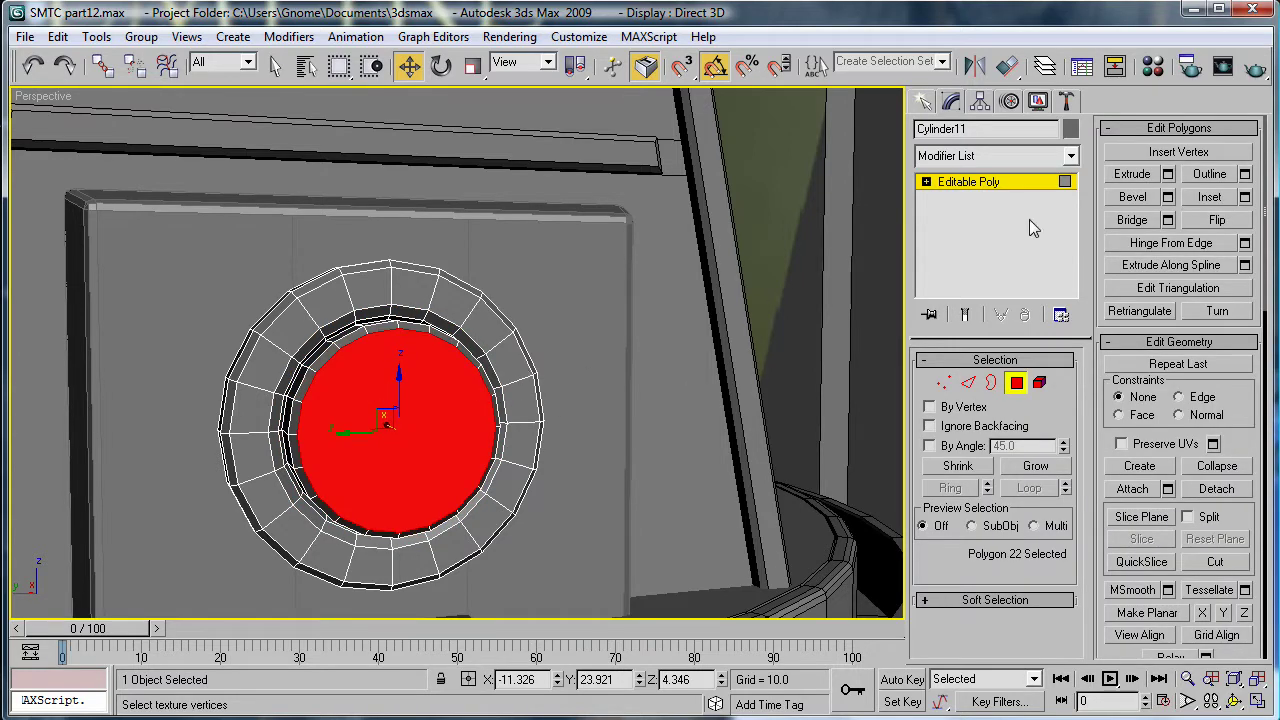
{"action": "left_click", "coordinate": [1245, 197]}
{"action": "left_click_drag", "start_coordinate": [741, 371], "coordinate": [737, 432]}
{"action": "left_click", "coordinate": [641, 421]}
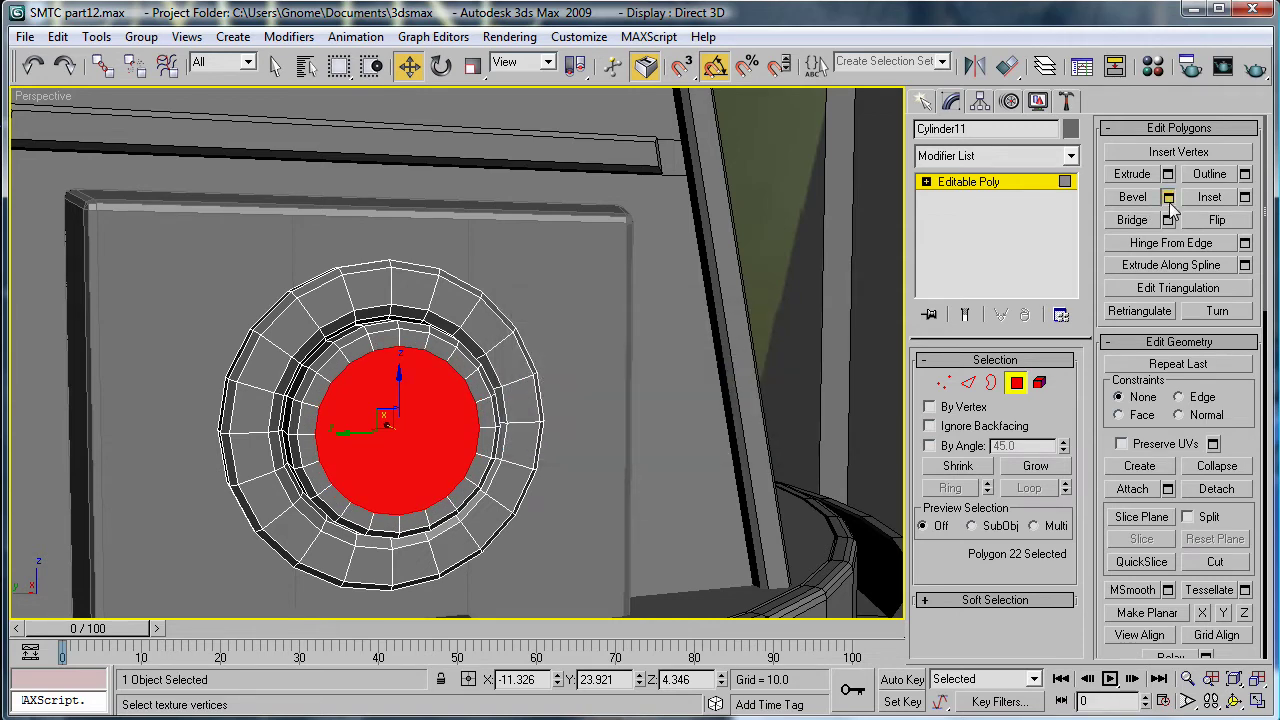
Step: Bevel the hub's inset polygon slightly inward to recess it to X about -11.193
{"action": "left_click", "coordinate": [1168, 198]}
{"action": "middle_click_drag", "start_coordinate": [313, 289], "coordinate": [401, 317], "text": "alt"}
{"action": "left_click_drag", "start_coordinate": [743, 367], "coordinate": [746, 466]}
{"action": "mouse_move", "coordinate": [740, 411]}
{"action": "left_mouse_down"}
{"action": "mouse_move", "coordinate": [738, 443]}
{"action": "mouse_move", "coordinate": [737, 375]}
{"action": "mouse_move", "coordinate": [736, 392]}
{"action": "left_mouse_up"}
{"action": "left_click", "coordinate": [645, 440]}
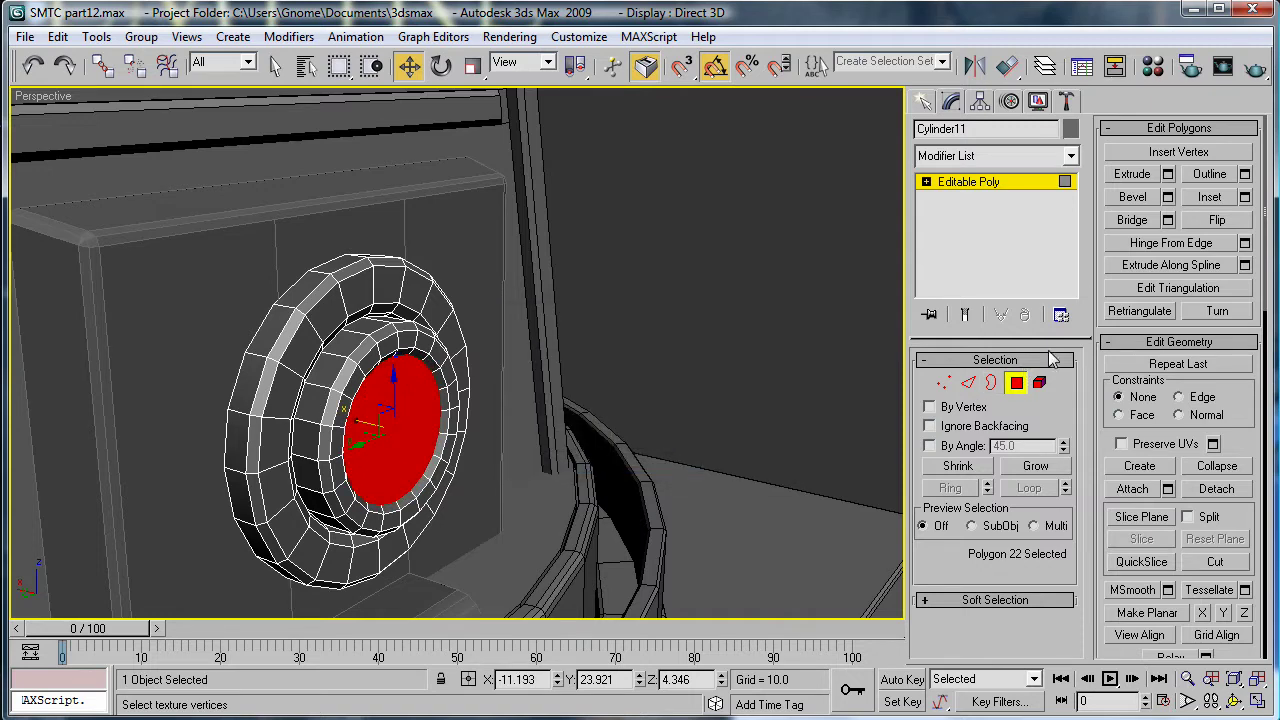
Step: Extrude the recessed hub polygon outward as a group by 0.42
{"action": "left_click", "coordinate": [1167, 174]}
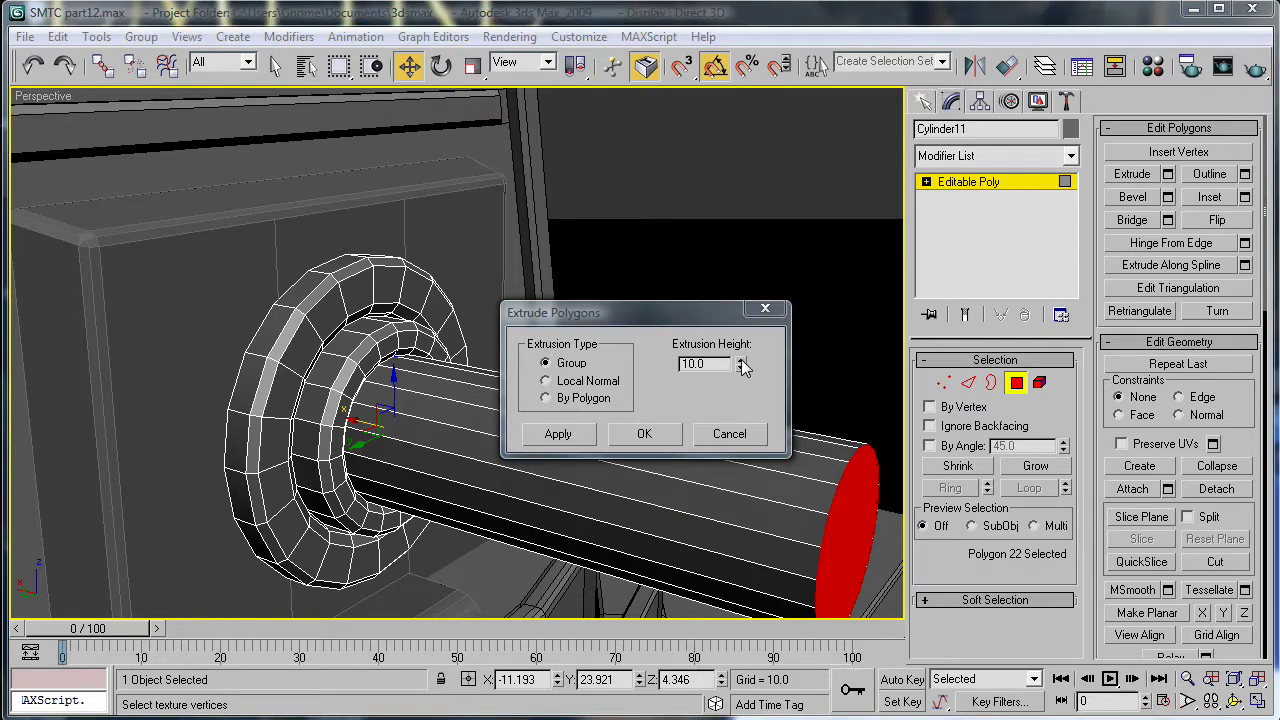
{"action": "left_click_drag", "start_coordinate": [741, 367], "coordinate": [724, 452]}
{"action": "middle_click_drag", "start_coordinate": [389, 410], "coordinate": [461, 419], "text": "alt"}
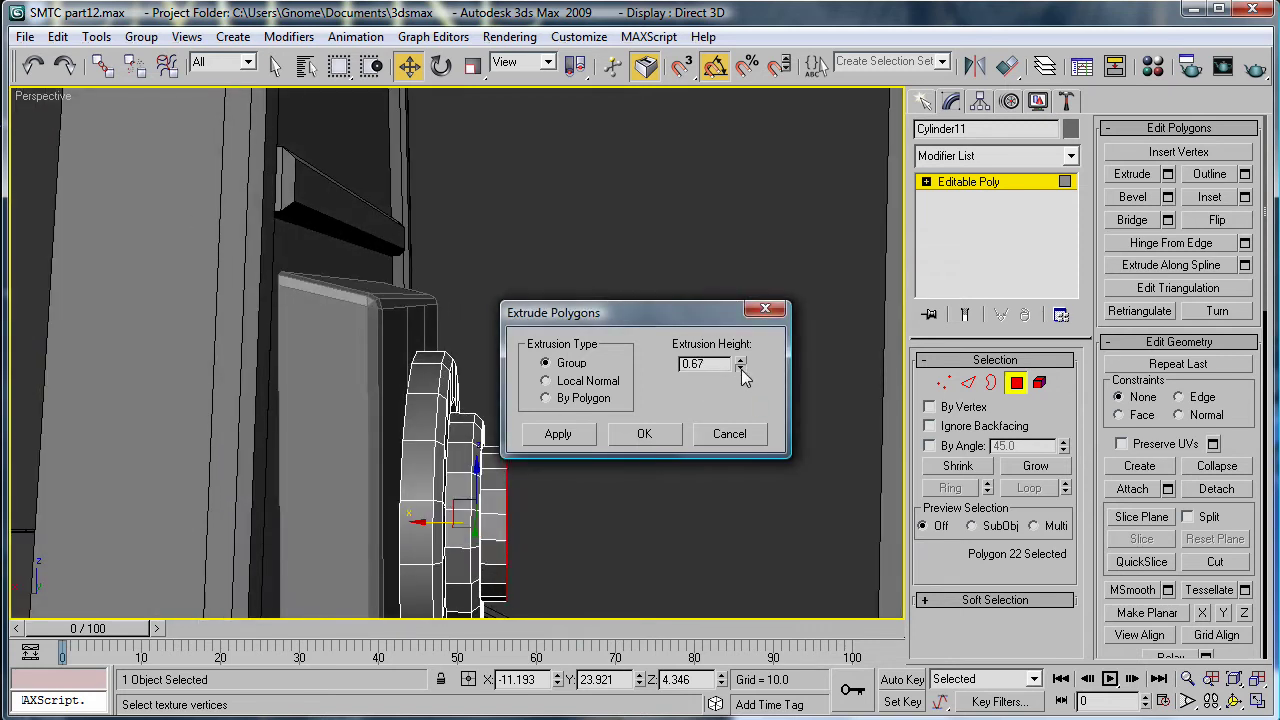
{"action": "left_click", "coordinate": [741, 368]}
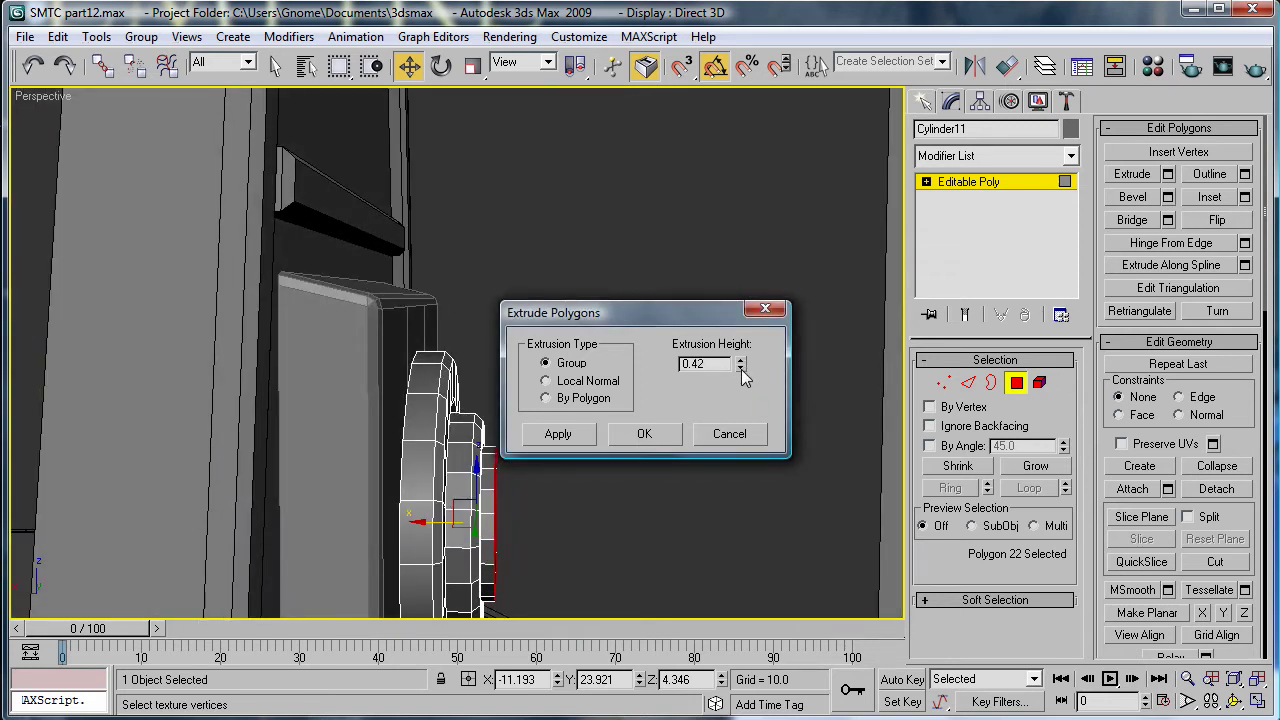
{"action": "left_click", "coordinate": [650, 433]}
{"action": "middle_click_drag", "start_coordinate": [650, 435], "coordinate": [815, 357], "text": "alt"}
Step: Chamfer the edges around the newly extruded inner hub's front face
{"action": "left_click", "coordinate": [968, 382], "text": "ctrl"}
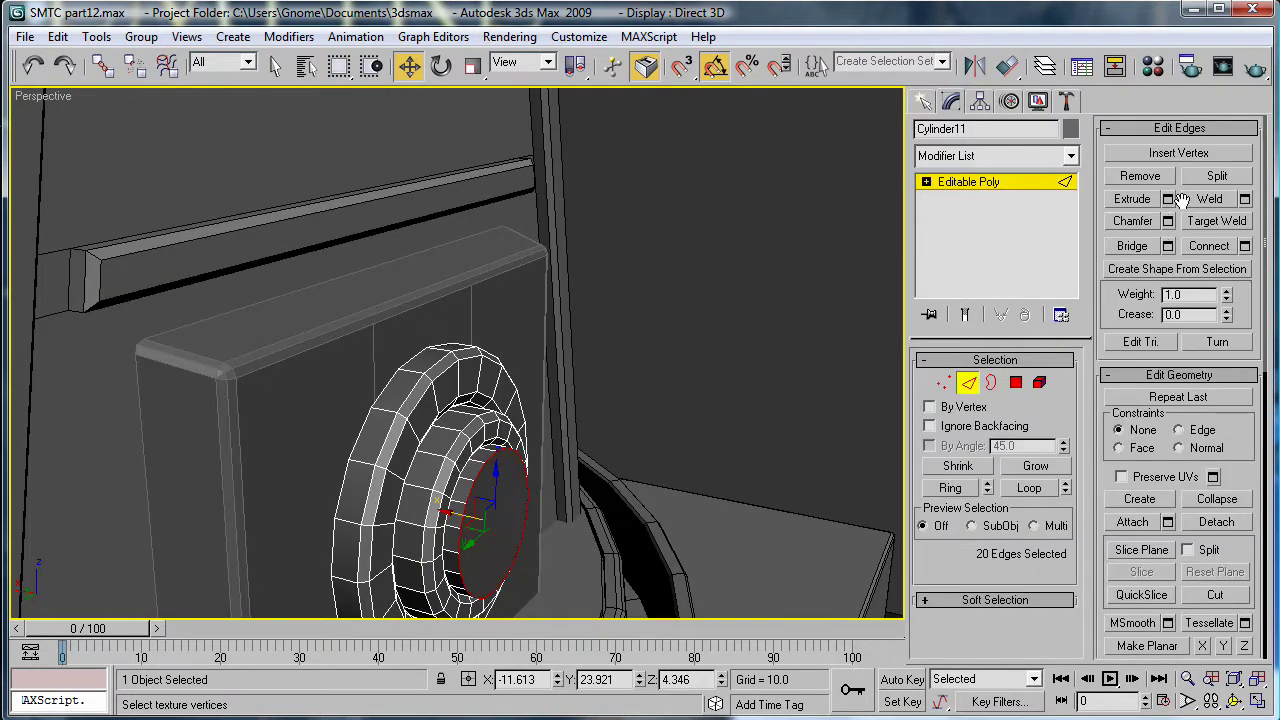
{"action": "left_click", "coordinate": [1167, 221]}
{"action": "left_click", "coordinate": [655, 398]}
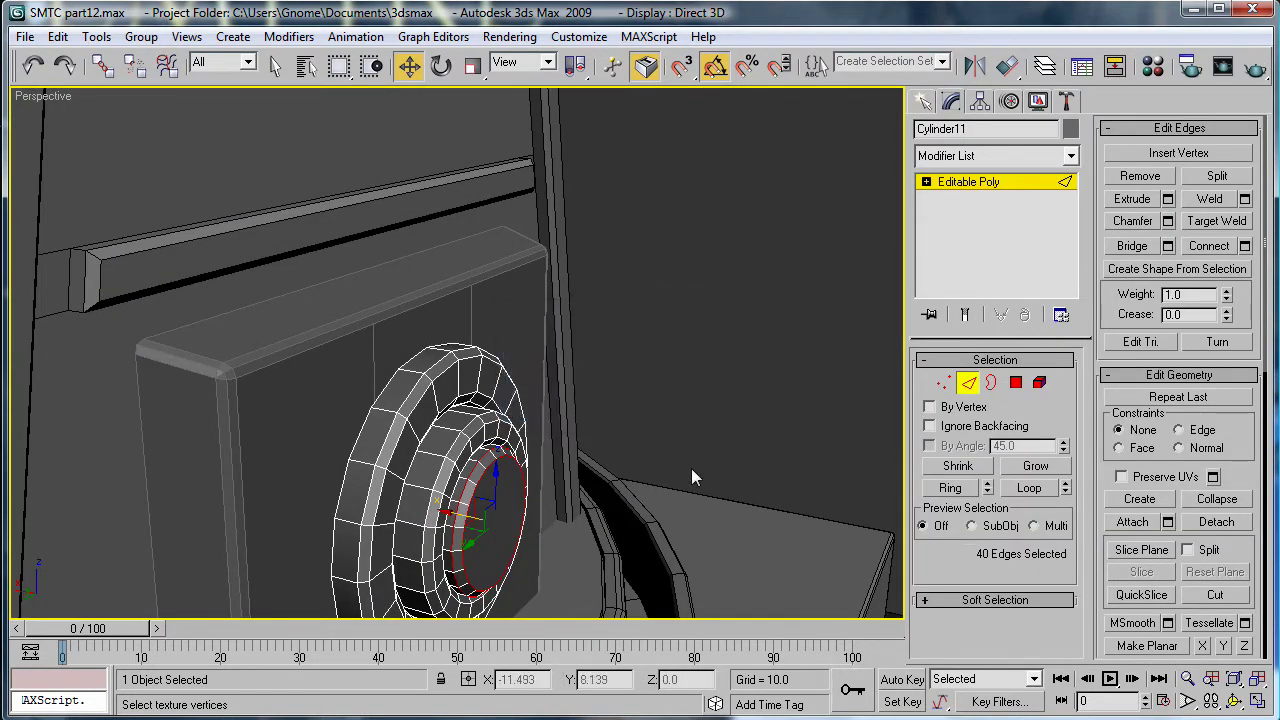
{"action": "middle_click_drag", "start_coordinate": [692, 468], "coordinate": [600, 492], "text": "alt"}
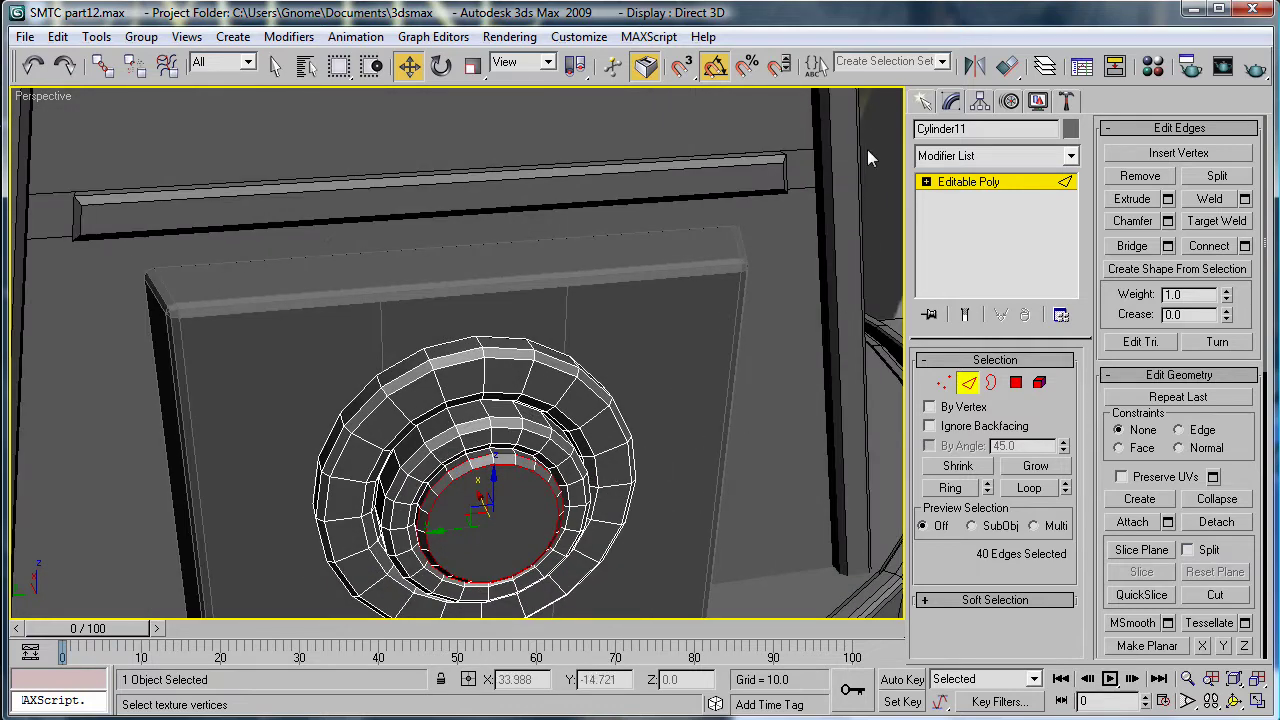
Step: Create a cylinder of radius 0.5 and height 0.176 on the inner hub's face and align it with the disc's centre
{"action": "left_click", "coordinate": [922, 103]}
{"action": "left_click", "coordinate": [970, 273]}
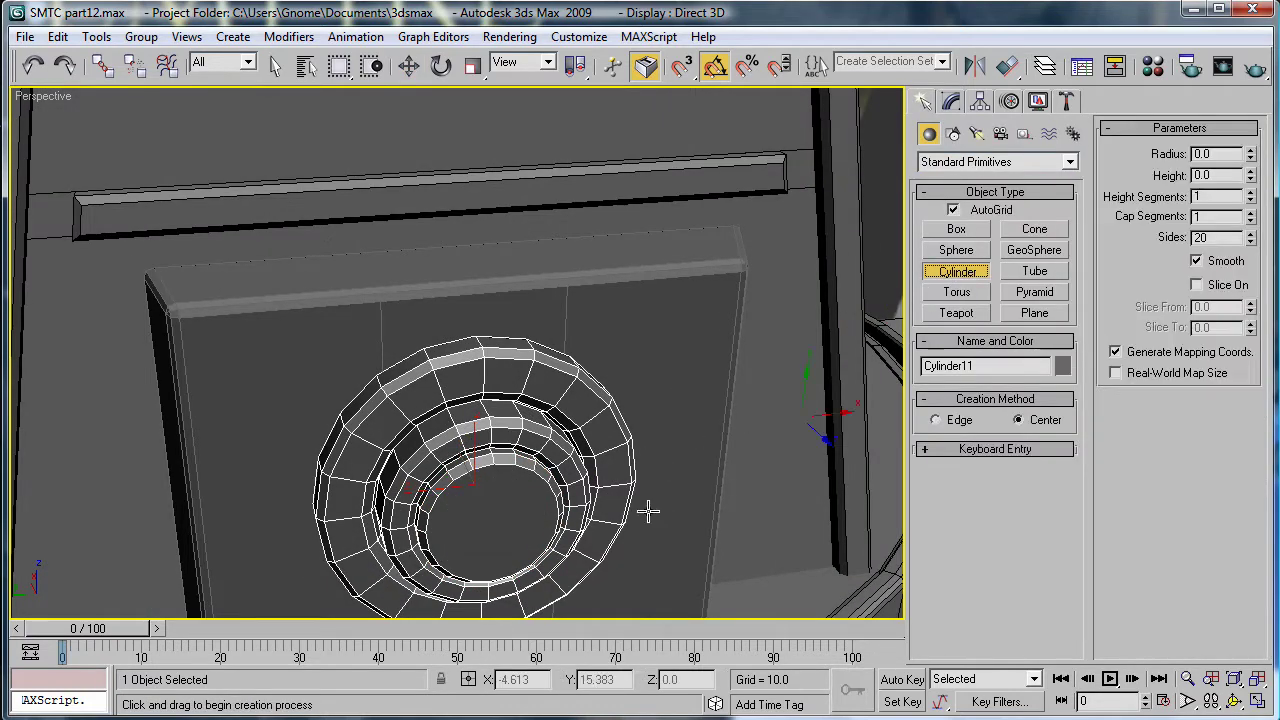
{"action": "left_click_drag", "start_coordinate": [508, 522], "coordinate": [510, 536]}
{"action": "left_click", "coordinate": [514, 528]}
{"action": "left_click", "coordinate": [1007, 65]}
{"action": "left_click", "coordinate": [530, 421]}
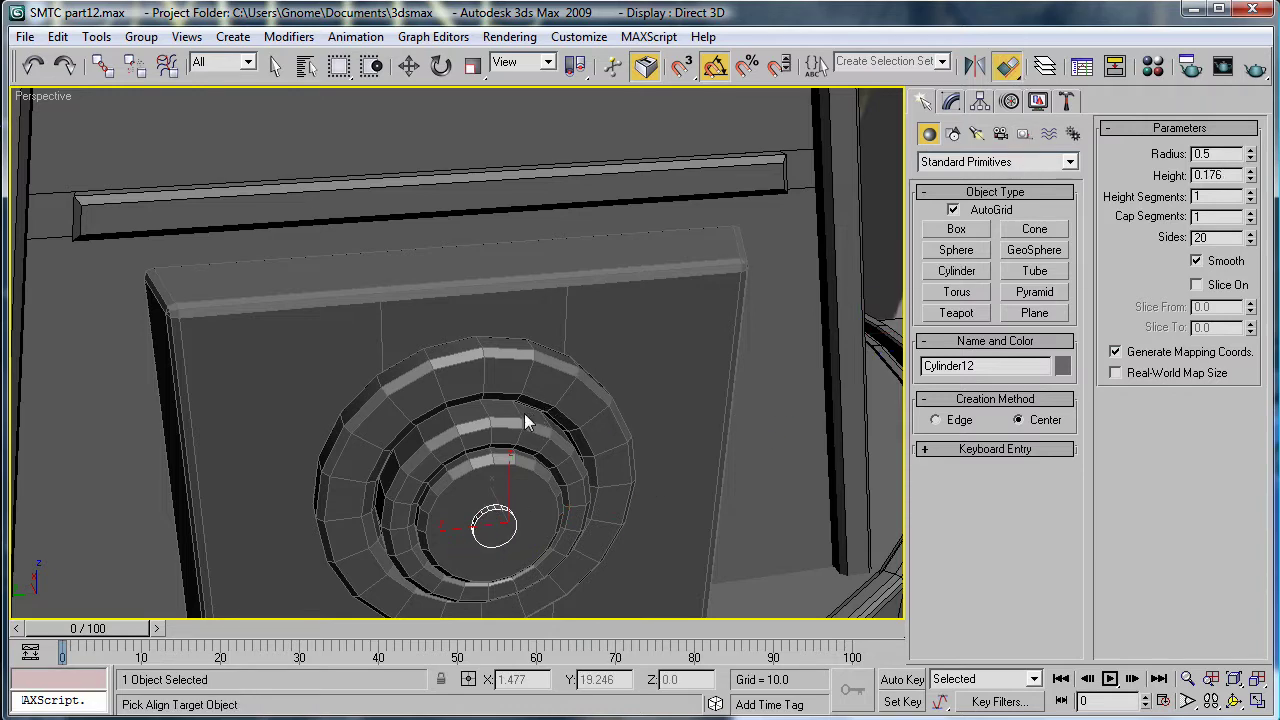
{"action": "left_click", "coordinate": [994, 667]}
Step: Change the small centre cylinder to 6 sides and set its radius to 0.65 to form a hexagonal bolt
{"action": "left_click", "coordinate": [951, 102]}
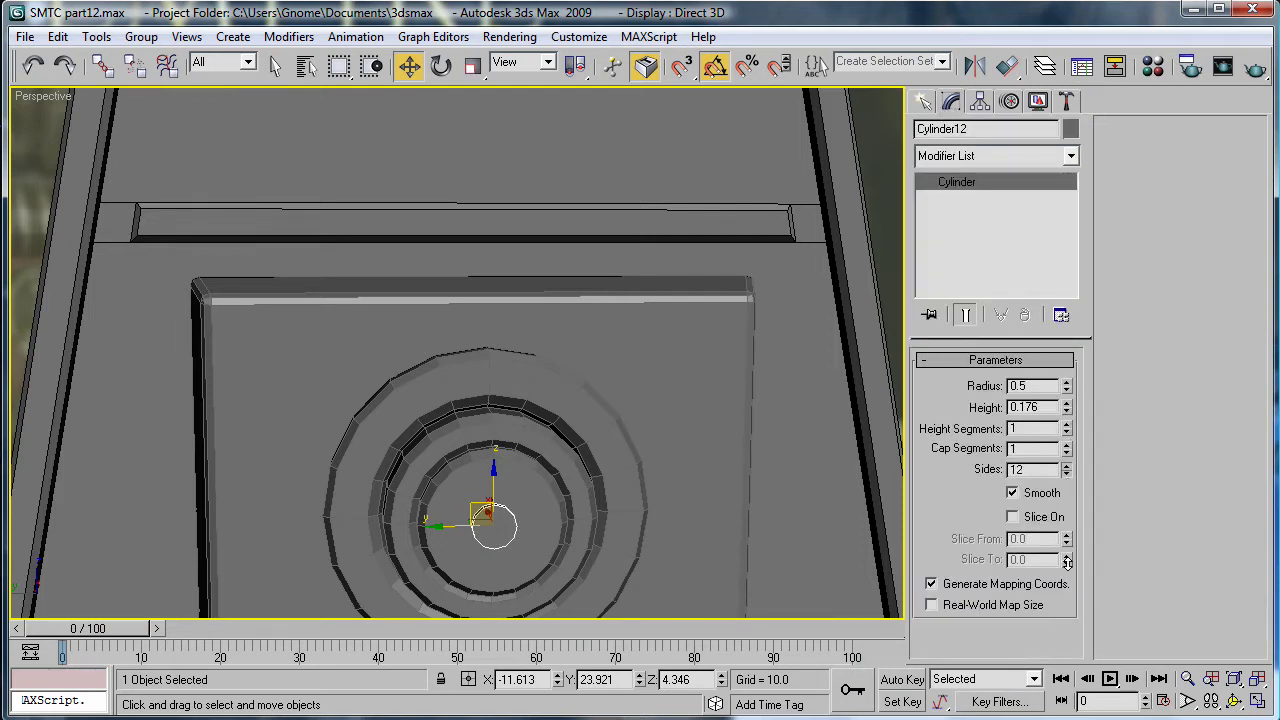
{"action": "left_click_drag", "start_coordinate": [1068, 570], "coordinate": [1080, 611]}
{"action": "mouse_move", "coordinate": [547, 478]}
{"action": "middle_mouse_down", "text": "alt"}
{"action": "mouse_move", "coordinate": [634, 486]}
{"action": "mouse_move", "coordinate": [571, 475]}
{"action": "middle_mouse_up", "text": "alt"}
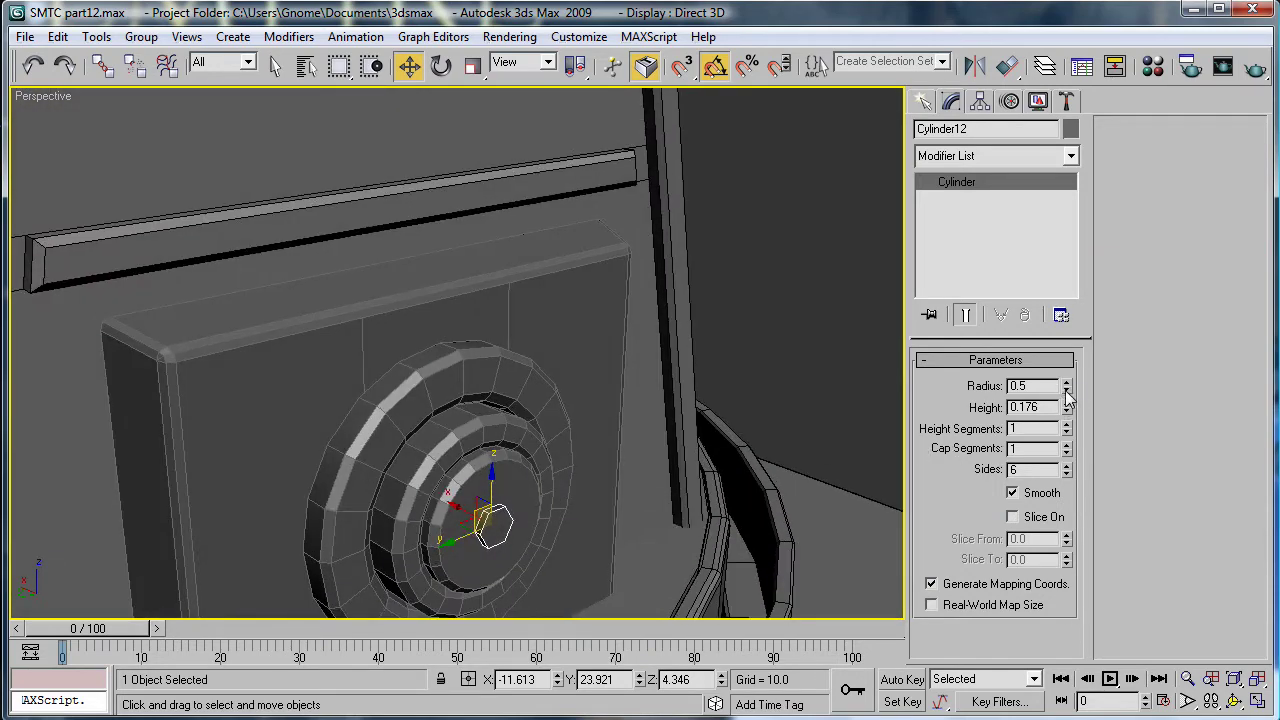
{"action": "mouse_move", "coordinate": [1068, 397]}
{"action": "left_mouse_down"}
{"action": "mouse_move", "coordinate": [1068, 359]}
{"action": "mouse_move", "coordinate": [1068, 378]}
{"action": "left_mouse_up"}
{"action": "middle_click_drag", "start_coordinate": [576, 462], "coordinate": [561, 423], "text": "alt"}
{"action": "scroll", "coordinate": [549, 463], "scroll_direction": "up", "scroll_amount": 3}
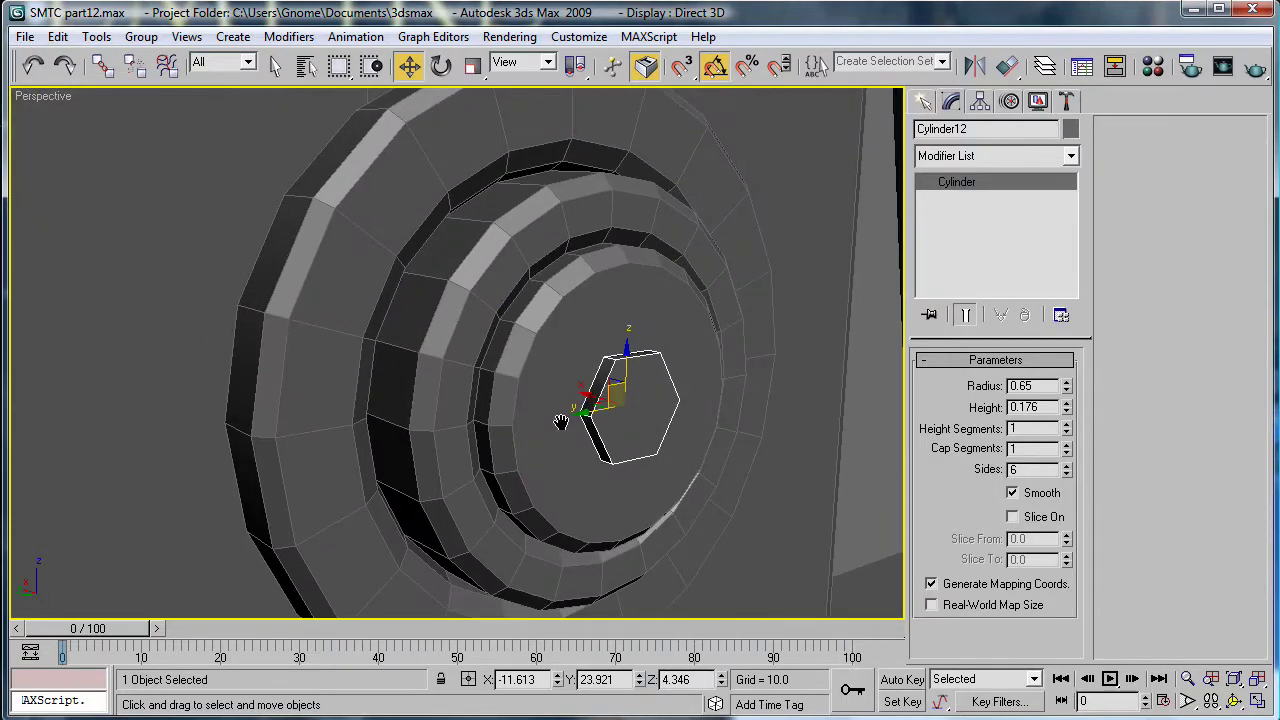
Step: Convert the hexagonal bolt to an editable poly, chamfer its front cap edges by 0.04 with 1 segment, and deselect it
{"action": "right_click", "coordinate": [1007, 217]}
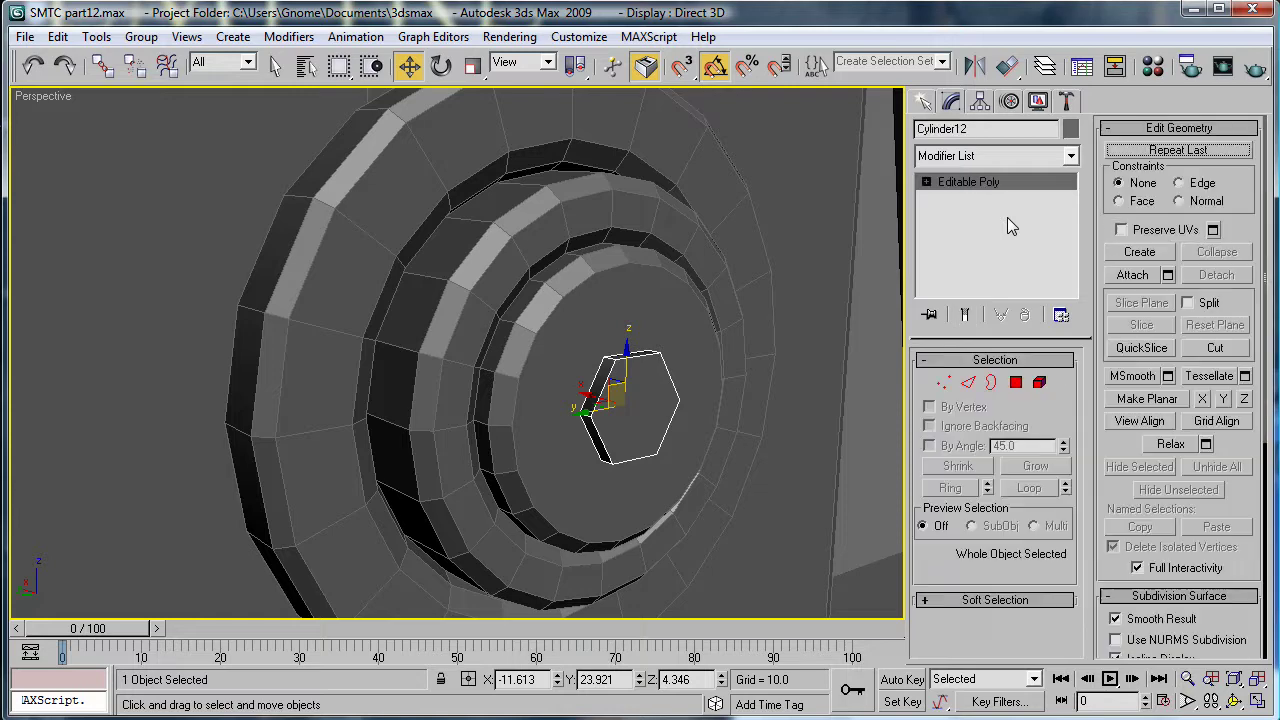
{"action": "left_click", "coordinate": [1016, 382]}
{"action": "left_click", "coordinate": [669, 388]}
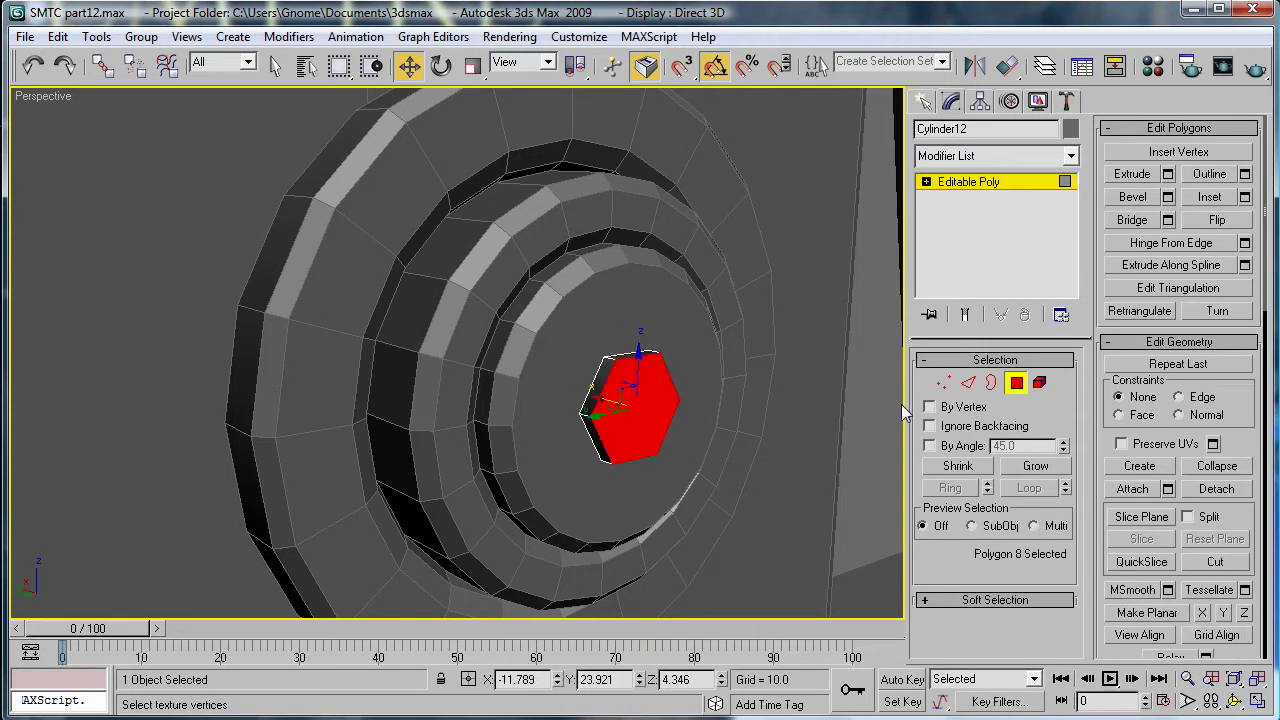
{"action": "left_click", "coordinate": [968, 382], "text": "ctrl"}
{"action": "left_click", "coordinate": [1167, 221]}
{"action": "left_click_drag", "start_coordinate": [651, 313], "coordinate": [167, 318]}
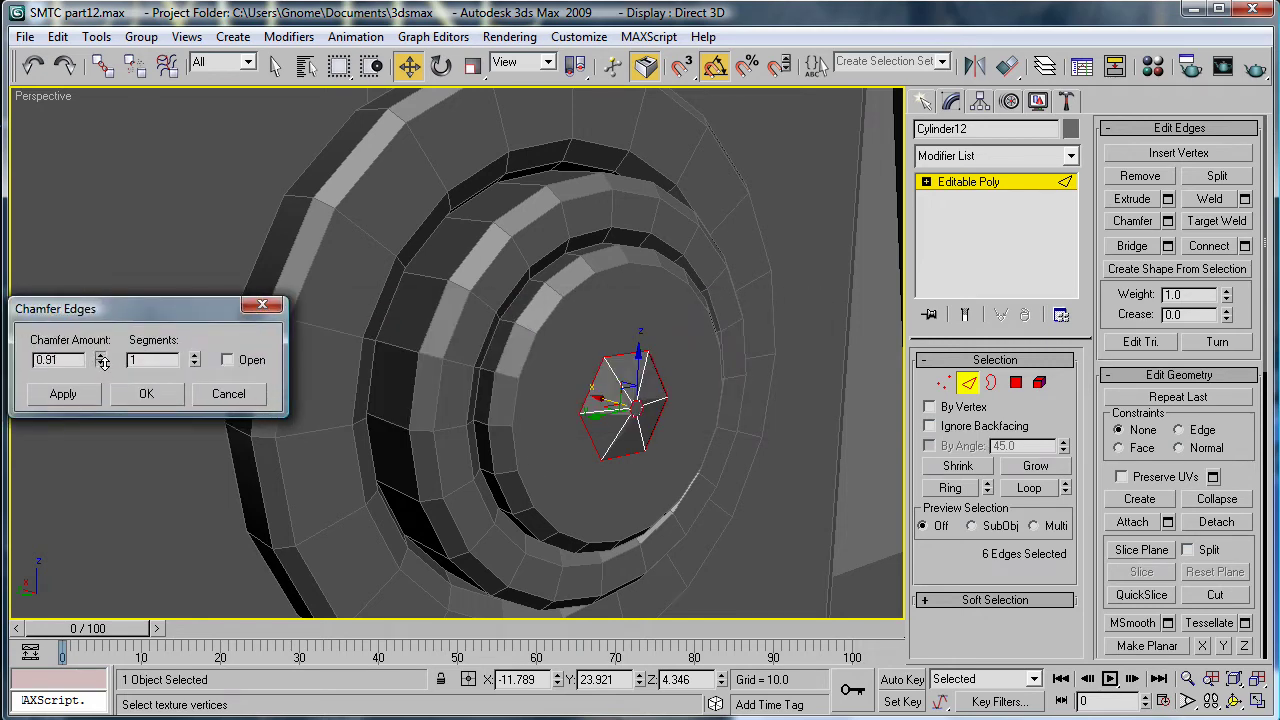
{"action": "left_click_drag", "start_coordinate": [103, 364], "coordinate": [120, 451]}
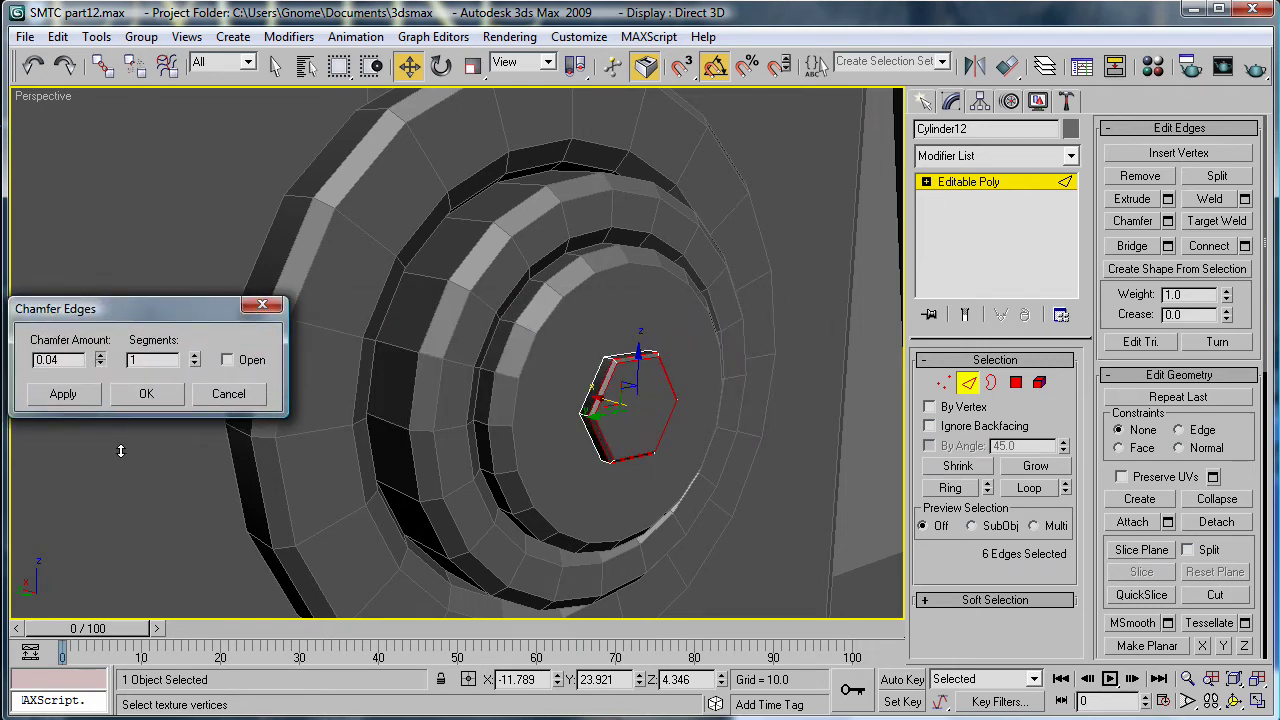
{"action": "left_click", "coordinate": [146, 394]}
{"action": "left_click", "coordinate": [958, 185]}
{"action": "middle_click_drag", "start_coordinate": [707, 263], "coordinate": [707, 291]}
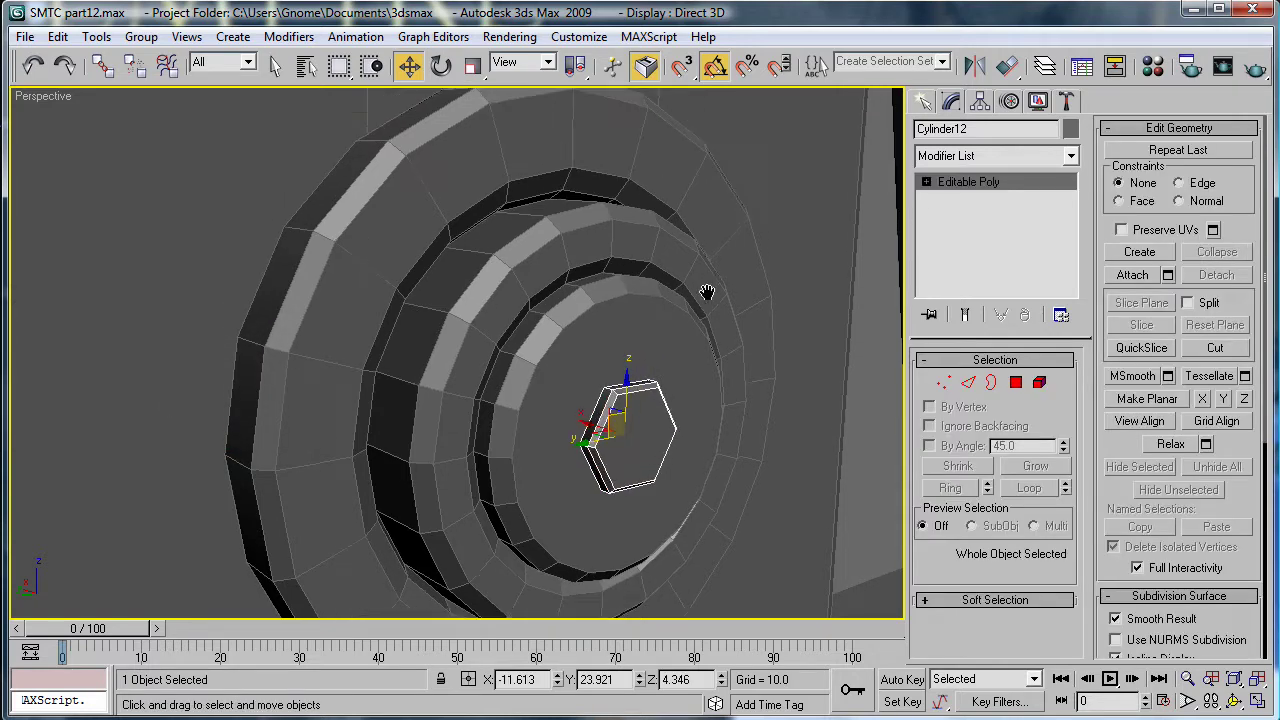
{"action": "scroll", "coordinate": [706, 292], "scroll_direction": "down", "scroll_amount": 10}
{"action": "left_click", "coordinate": [672, 374]}
Step: Create a box primitive freehand near the cannon's base
{"action": "scroll", "coordinate": [500, 354], "scroll_direction": "up", "scroll_amount": 5}
{"action": "middle_click_drag", "start_coordinate": [508, 351], "coordinate": [470, 326]}
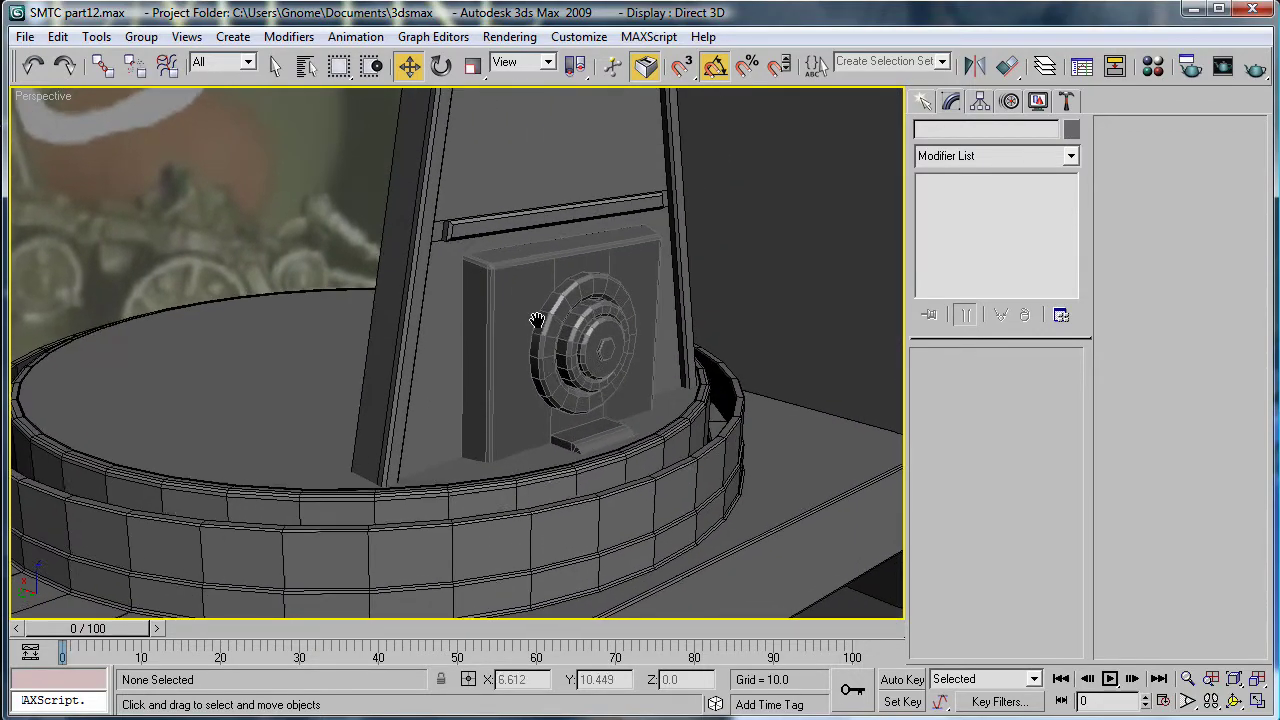
{"action": "scroll", "coordinate": [491, 311], "scroll_direction": "down", "scroll_amount": 12}
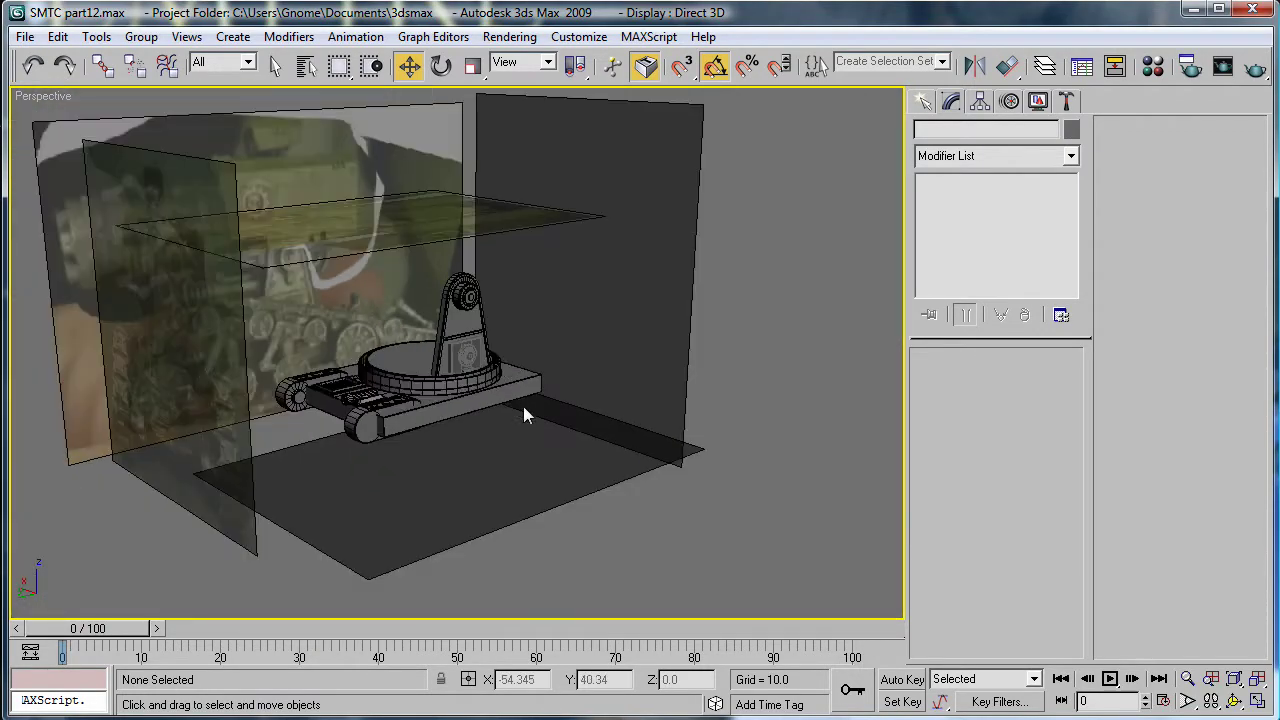
{"action": "middle_click_drag", "start_coordinate": [523, 412], "coordinate": [522, 345], "text": "alt"}
{"action": "left_click", "coordinate": [925, 103]}
{"action": "left_click", "coordinate": [957, 229]}
{"action": "left_click_drag", "start_coordinate": [607, 598], "coordinate": [598, 485]}
{"action": "left_click", "coordinate": [606, 360]}
{"action": "left_click", "coordinate": [957, 271]}
{"action": "scroll", "coordinate": [609, 434], "scroll_direction": "up", "scroll_amount": 5}
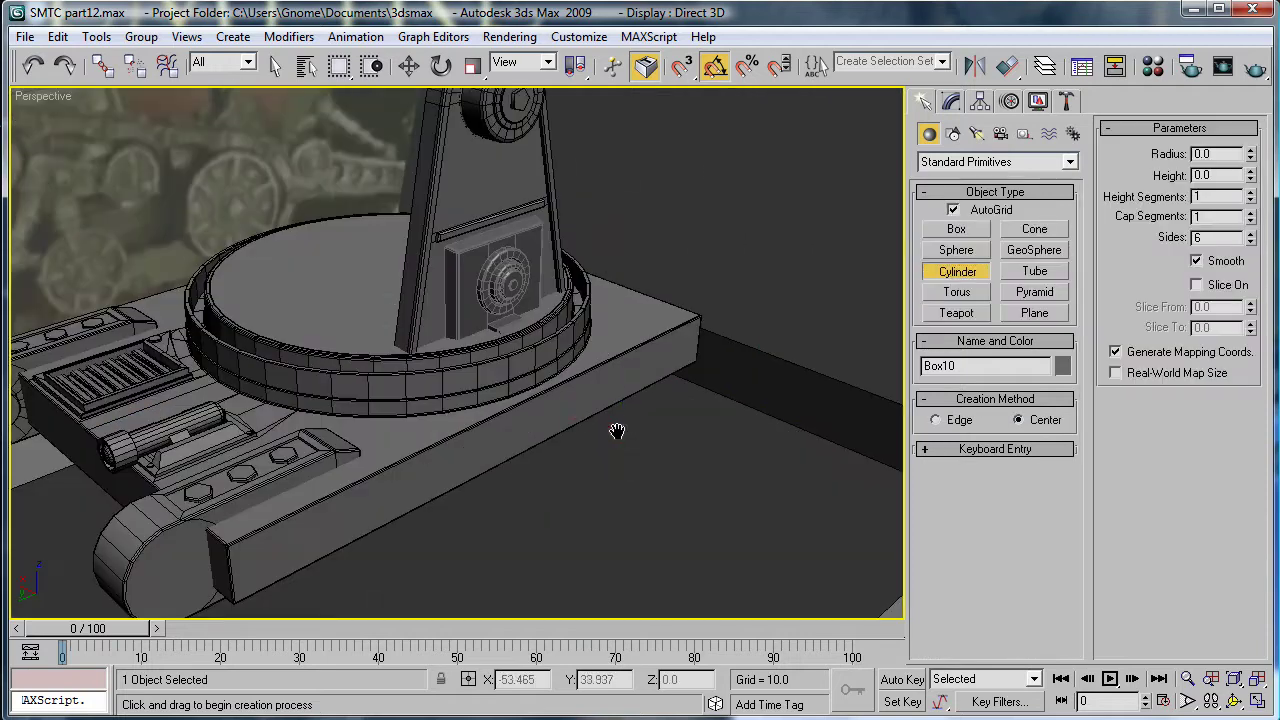
{"action": "middle_click_drag", "start_coordinate": [609, 434], "coordinate": [472, 321]}
{"action": "scroll", "coordinate": [472, 321], "scroll_direction": "down", "scroll_amount": 3}
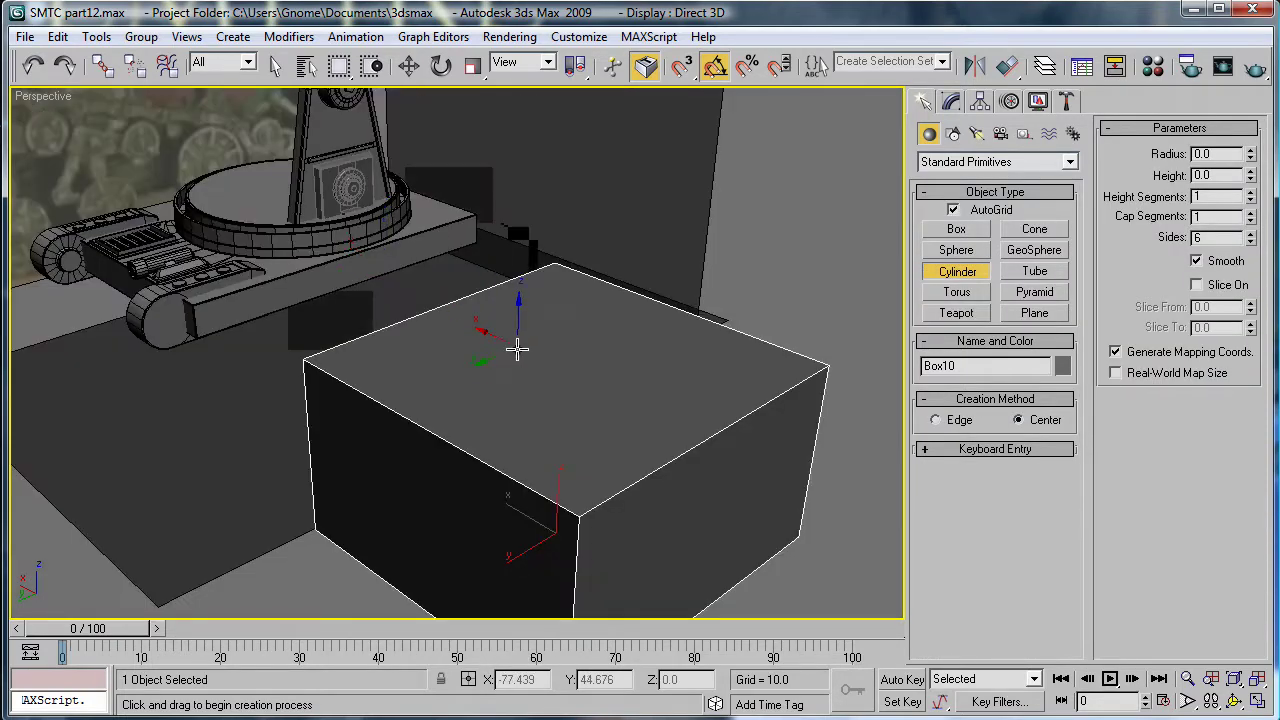
{"action": "left_click_drag", "start_coordinate": [441, 371], "coordinate": [449, 380]}
{"action": "left_click", "coordinate": [449, 350]}
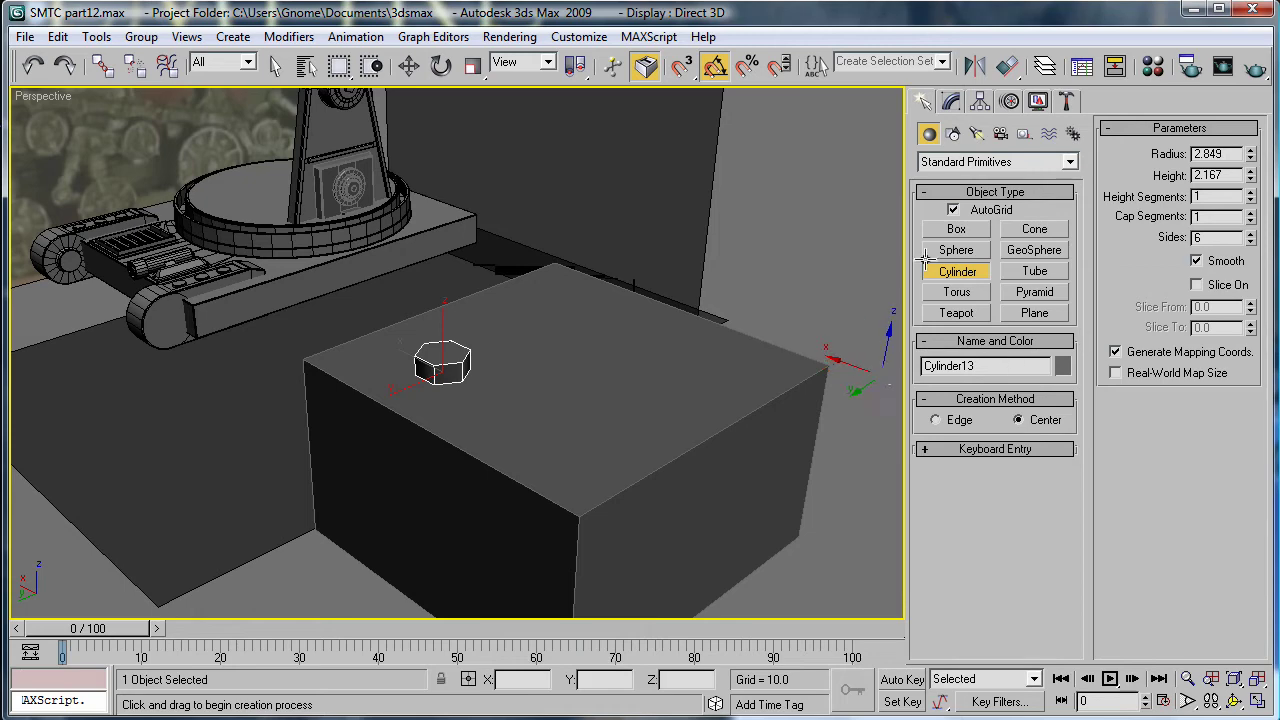
{"action": "middle_click_drag", "start_coordinate": [540, 326], "coordinate": [642, 380]}
{"action": "key", "text": "ctrl+z"}
{"action": "key", "text": "ctrl+z"}
Step: Create a six-sided cylinder of about 1.015 radius and 0.393 height freehand on the turntable surface beside the mounting box
{"action": "middle_click_drag", "start_coordinate": [544, 326], "coordinate": [563, 357]}
{"action": "scroll", "coordinate": [586, 414], "scroll_direction": "up", "scroll_amount": 5}
{"action": "middle_click_drag", "start_coordinate": [500, 567], "coordinate": [438, 624]}
{"action": "scroll", "coordinate": [491, 543], "scroll_direction": "up", "scroll_amount": 3}
{"action": "scroll", "coordinate": [528, 516], "scroll_direction": "down", "scroll_amount": 3}
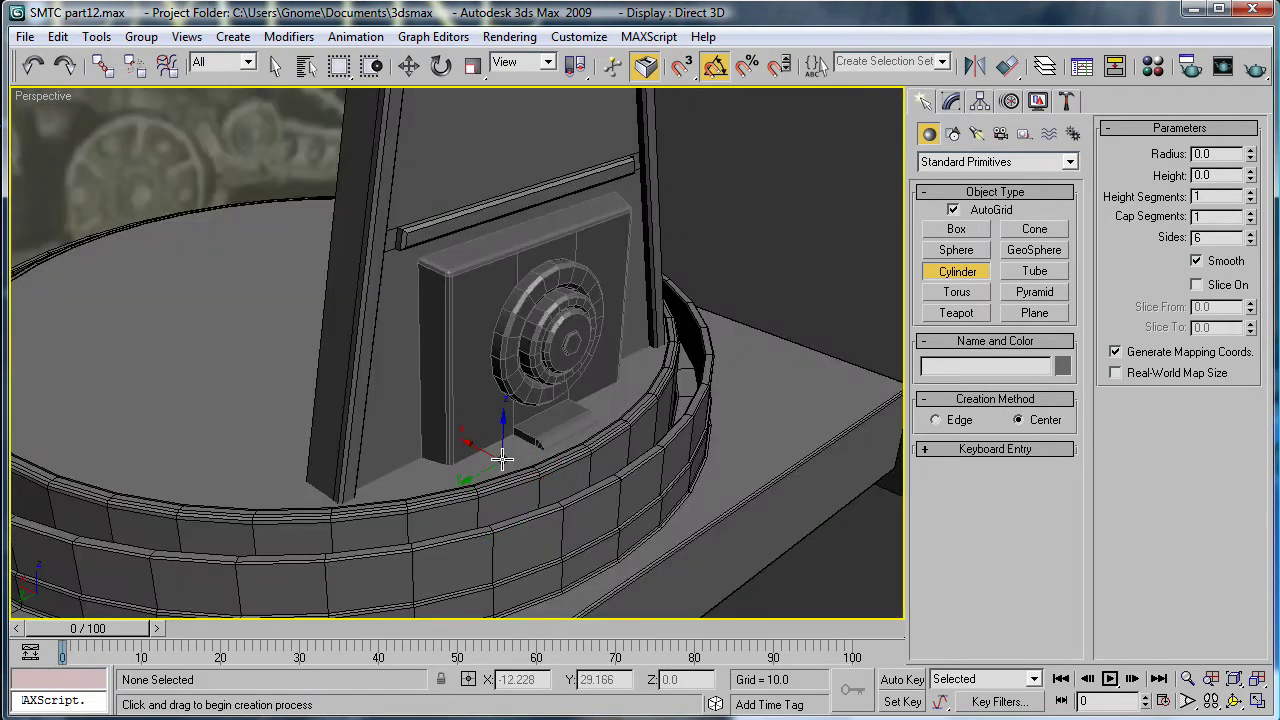
{"action": "left_click_drag", "start_coordinate": [503, 456], "coordinate": [517, 466]}
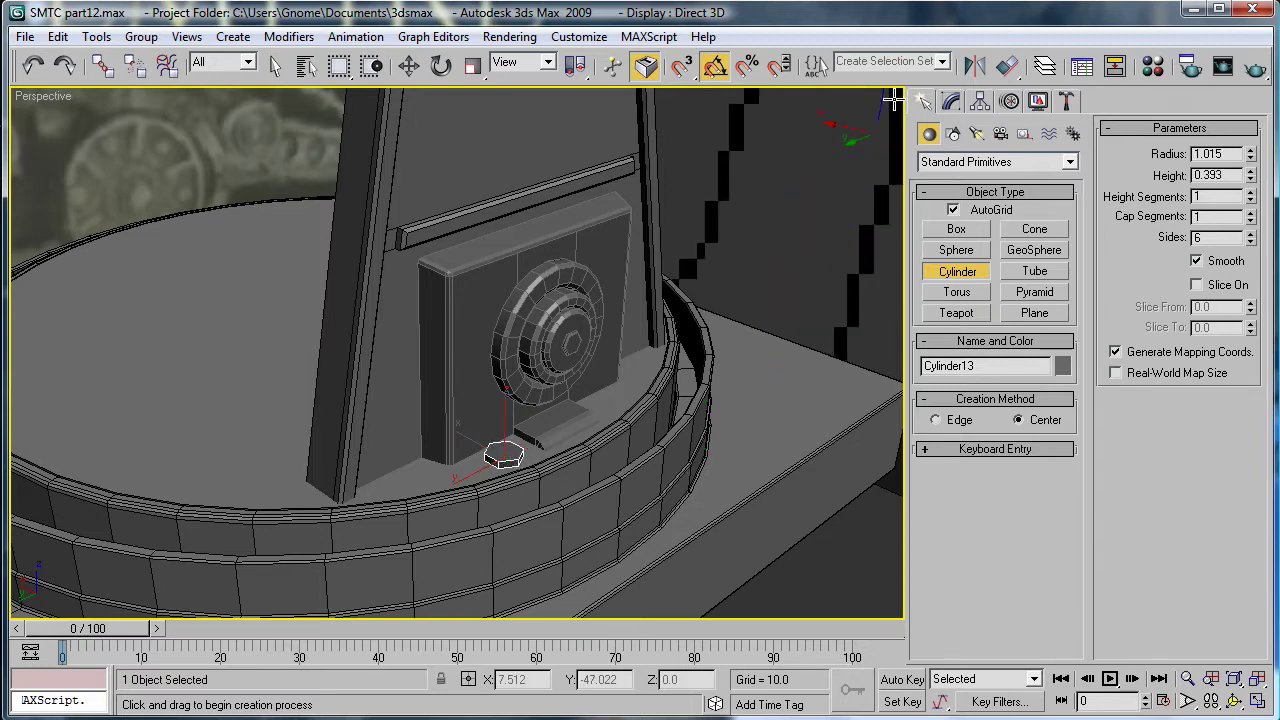
Step: Set the hexagonal cylinder's height to 0.343
{"action": "left_click", "coordinate": [950, 101]}
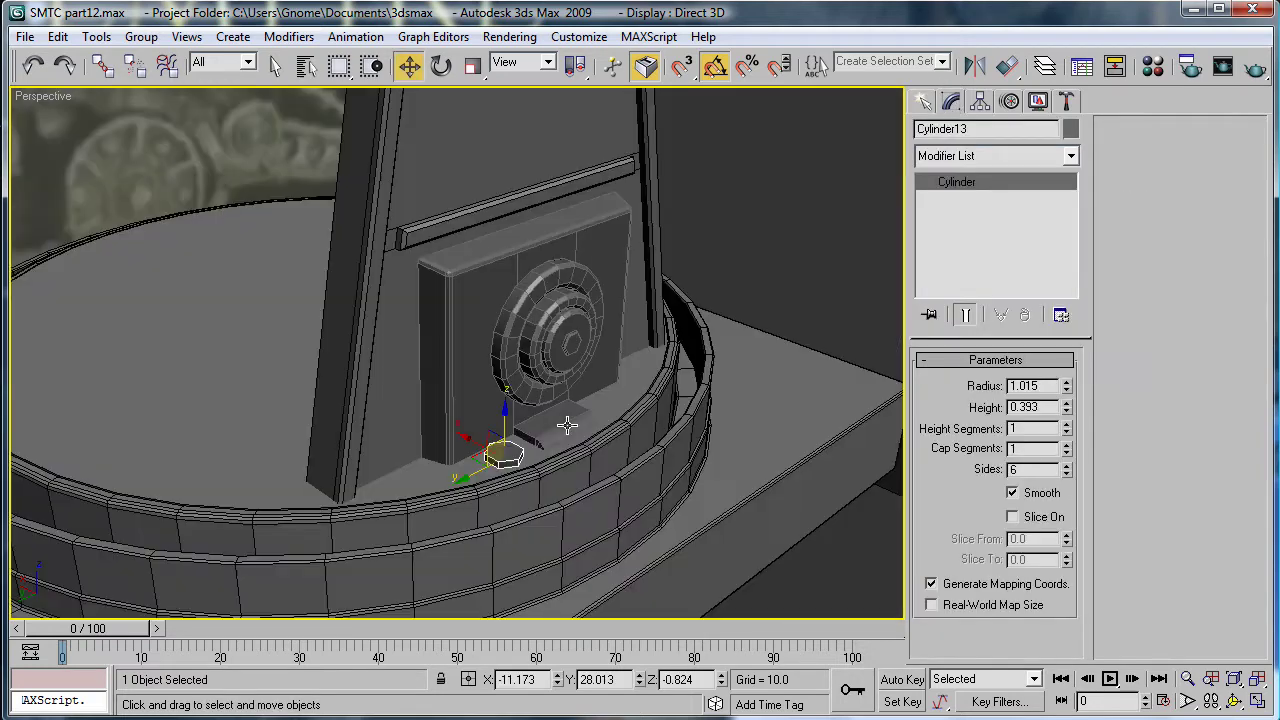
{"action": "key", "text": "z"}
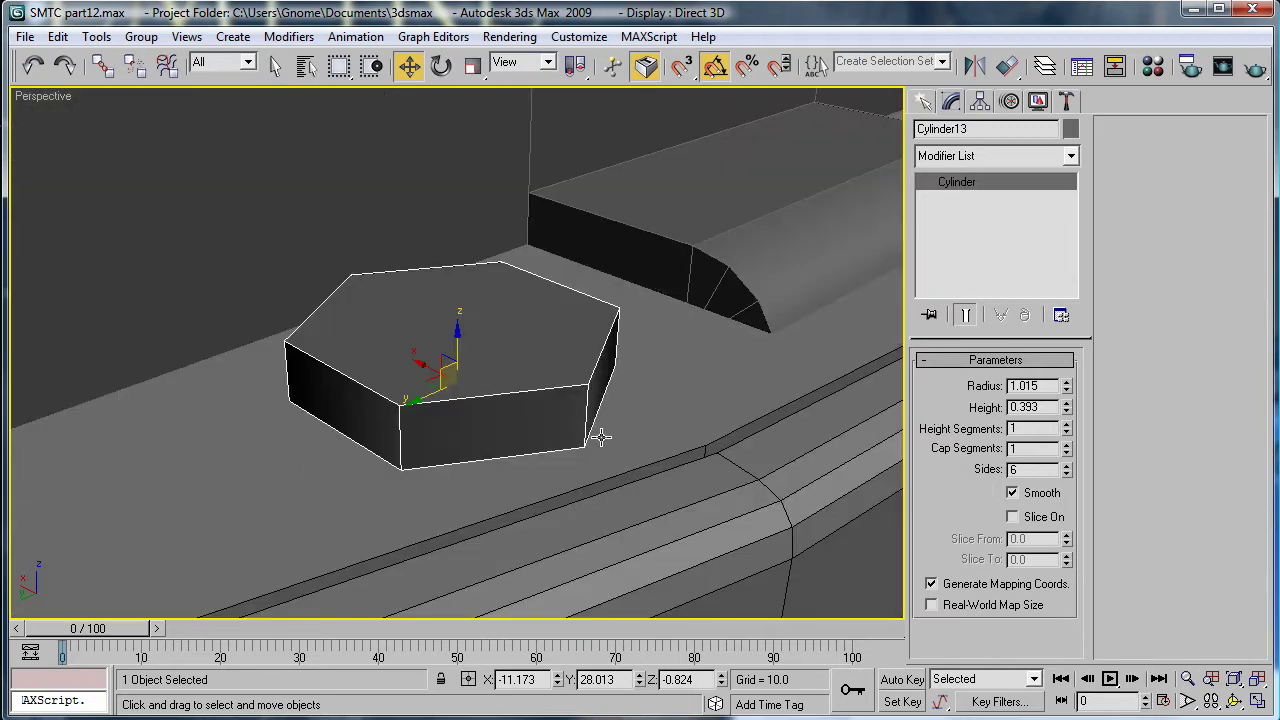
{"action": "scroll", "coordinate": [592, 438], "scroll_direction": "down", "scroll_amount": 3}
{"action": "middle_click_drag", "start_coordinate": [537, 414], "coordinate": [636, 449]}
{"action": "left_click_drag", "start_coordinate": [1066, 408], "coordinate": [1070, 409]}
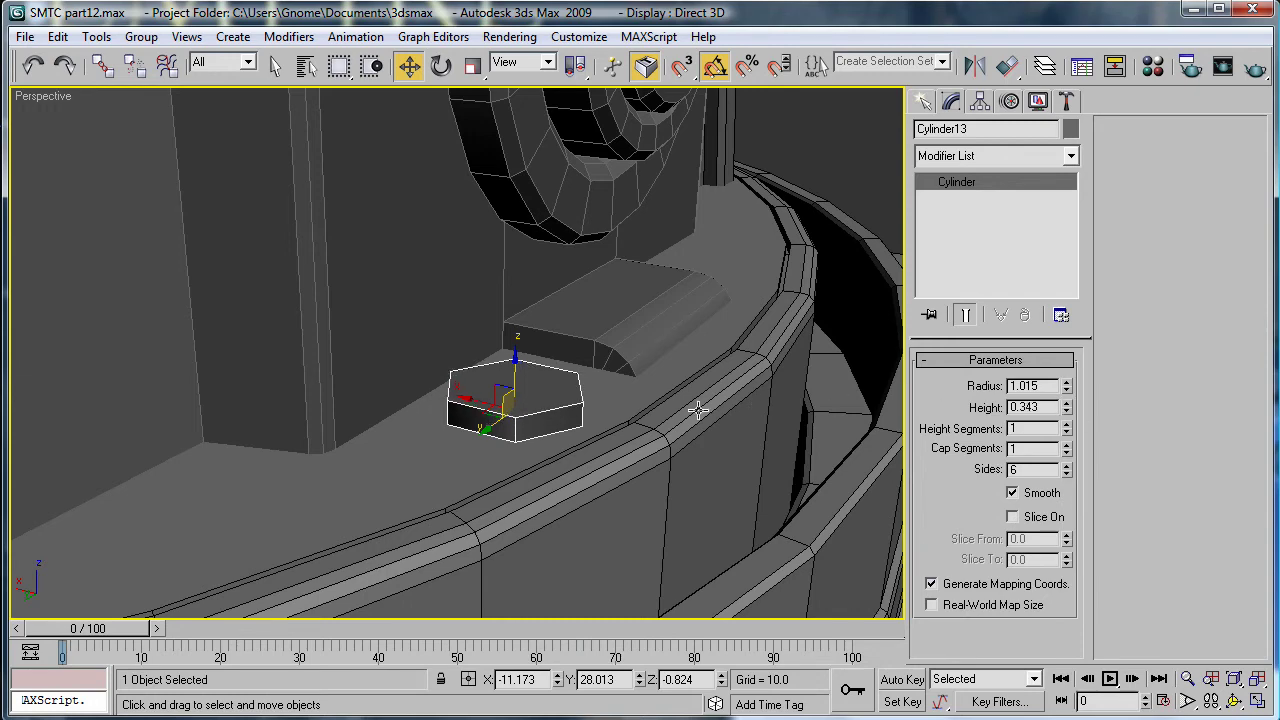
Step: Convert the hexagonal cylinder to an editable poly and chamfer its top face edges slightly with a narrow bevel
{"action": "middle_click_drag", "start_coordinate": [666, 402], "coordinate": [641, 412], "text": "alt"}
{"action": "right_click", "coordinate": [969, 214]}
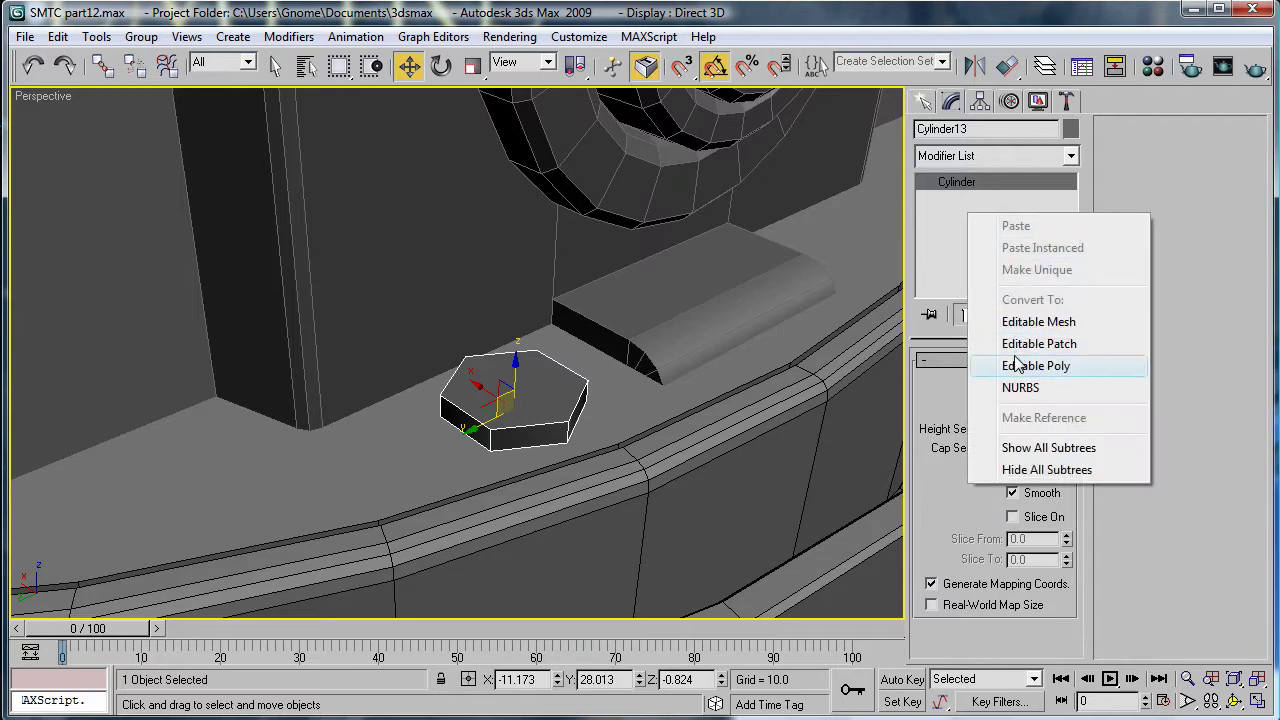
{"action": "left_click", "coordinate": [1005, 368]}
{"action": "left_click", "coordinate": [926, 182]}
{"action": "left_click", "coordinate": [966, 246]}
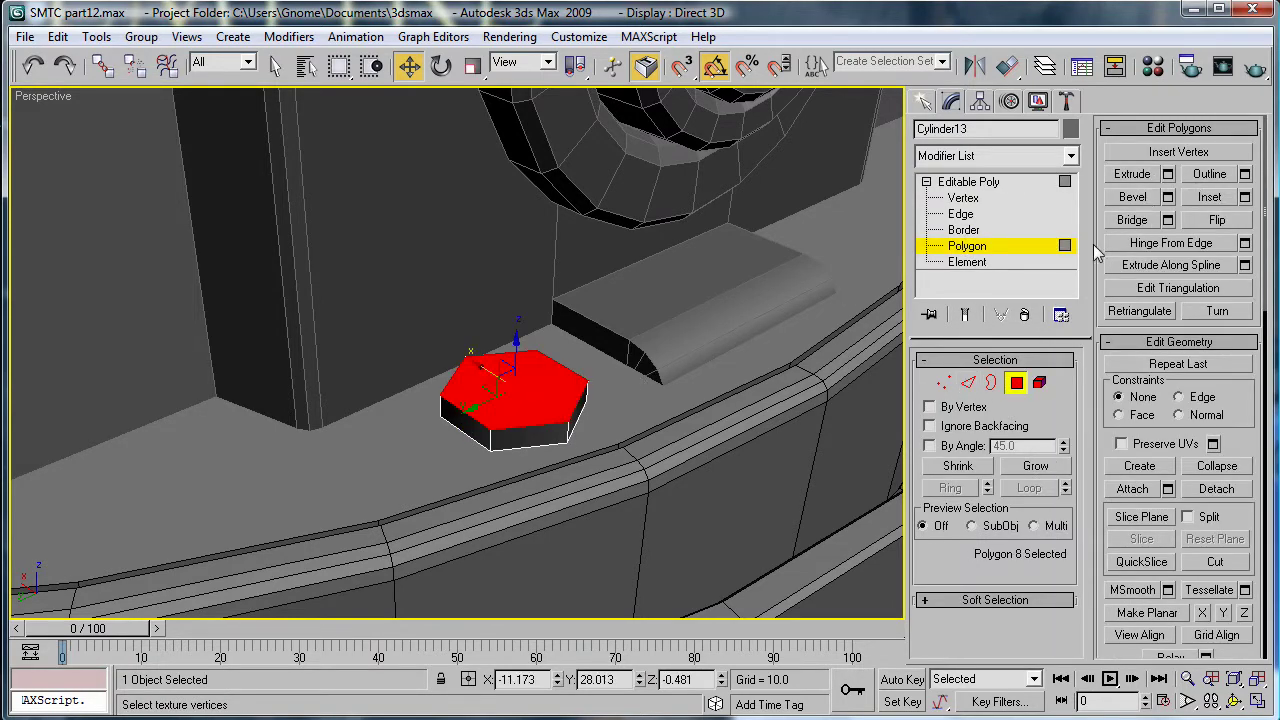
{"action": "left_click", "coordinate": [968, 382], "text": "ctrl"}
{"action": "left_click", "coordinate": [1167, 221]}
{"action": "left_click_drag", "start_coordinate": [100, 362], "coordinate": [115, 444]}
{"action": "left_click", "coordinate": [146, 394]}
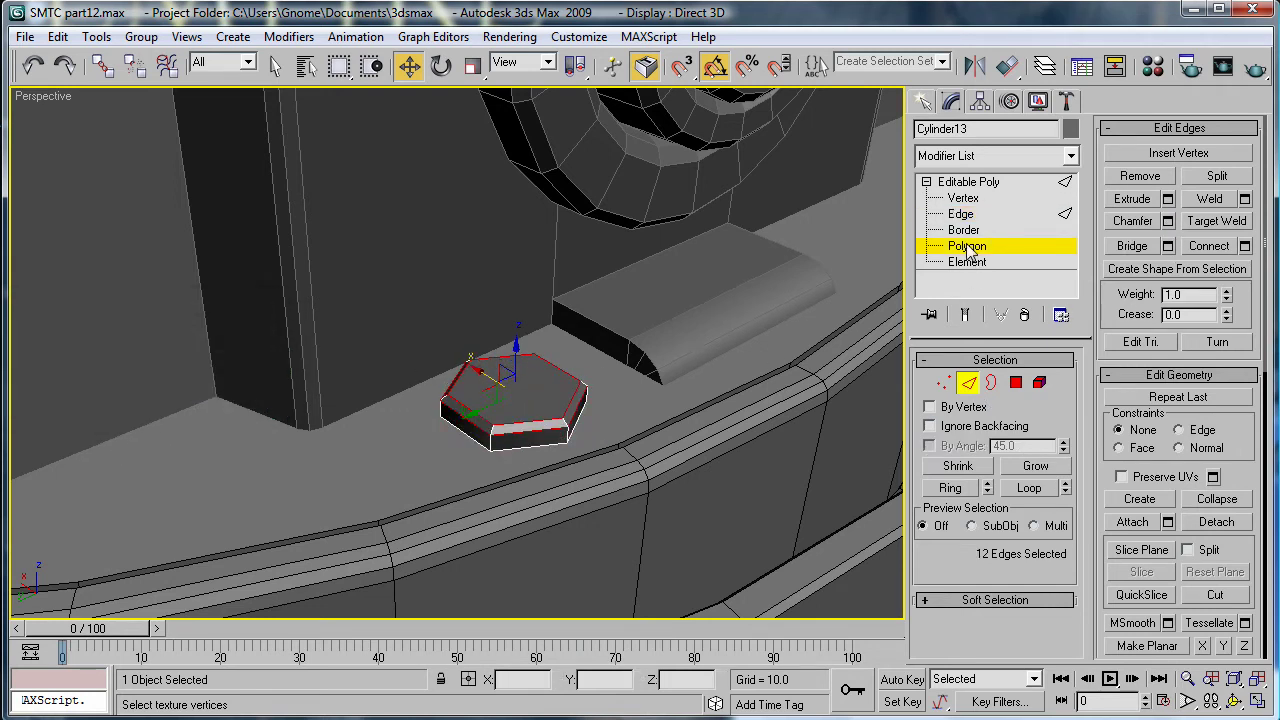
Step: Inset the hexagon's top polygon by 0.3 as a group
{"action": "left_click", "coordinate": [966, 246]}
{"action": "left_click", "coordinate": [1245, 197]}
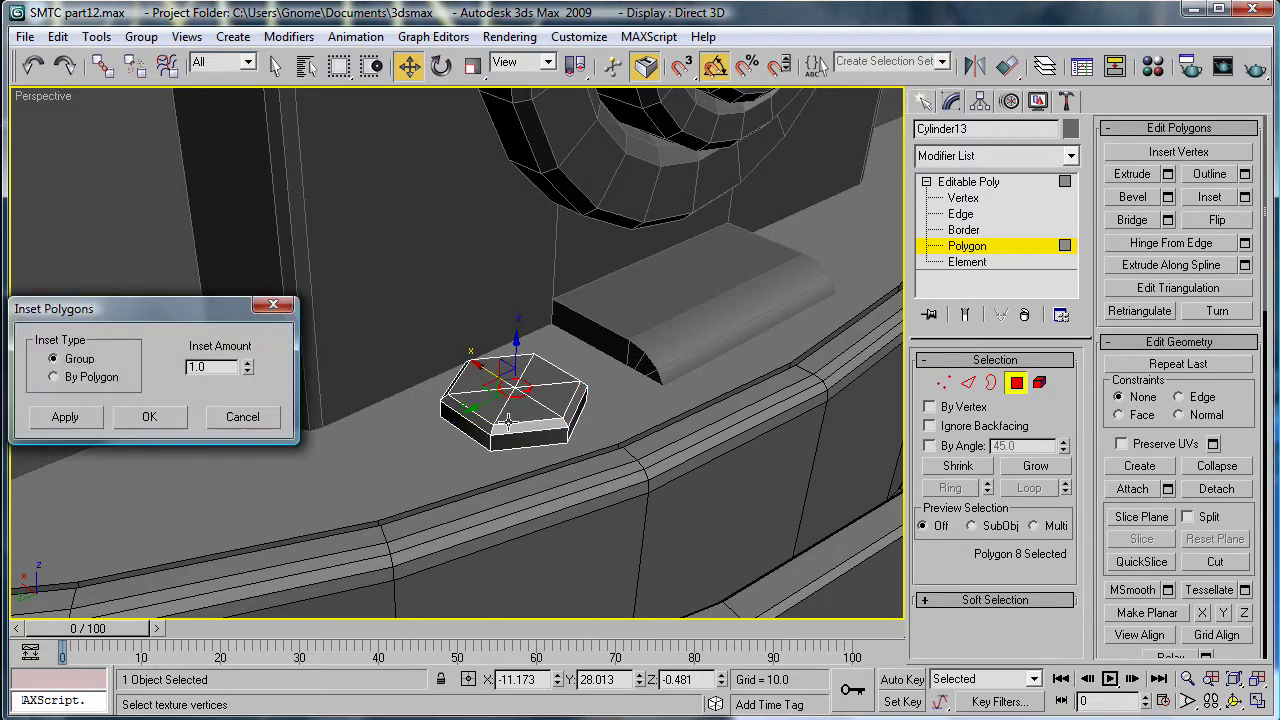
{"action": "left_click_drag", "start_coordinate": [247, 372], "coordinate": [261, 438]}
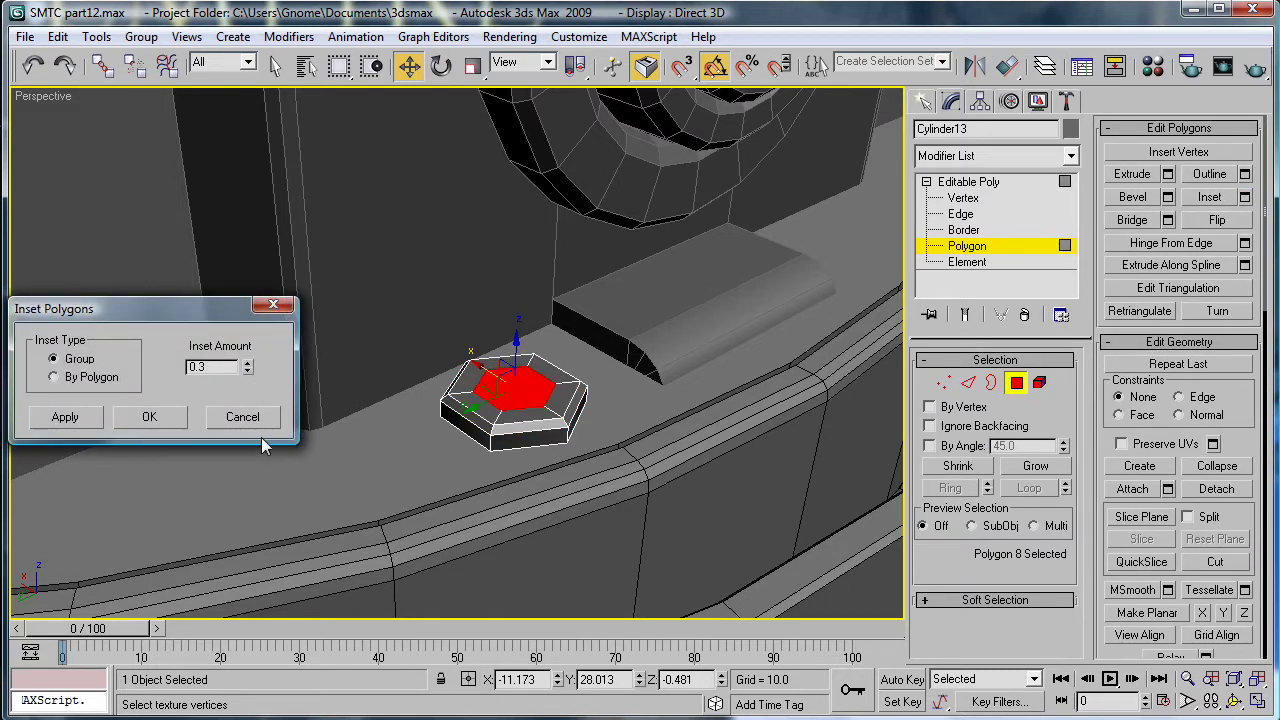
{"action": "left_click", "coordinate": [165, 417]}
Step: Extrude the inset top polygon by 0.26 and scale it down uniformly to taper the rivet head
{"action": "left_click", "coordinate": [1168, 174]}
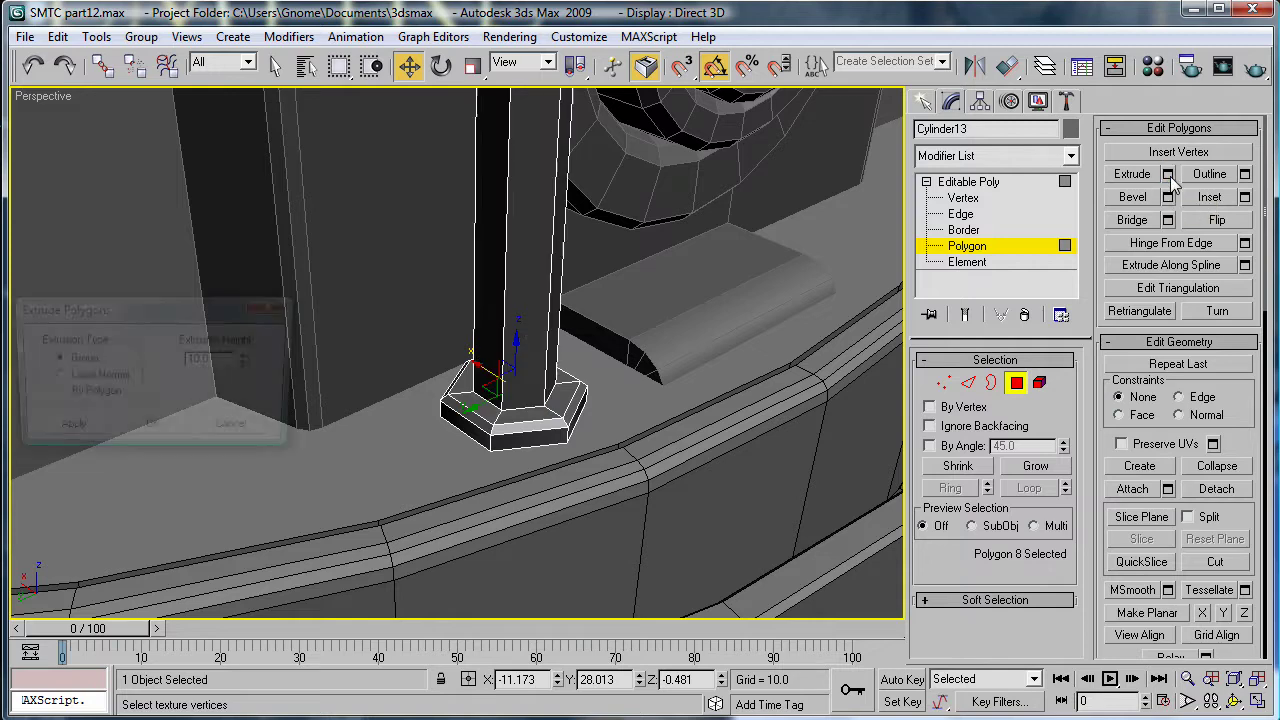
{"action": "left_click_drag", "start_coordinate": [250, 366], "coordinate": [237, 397]}
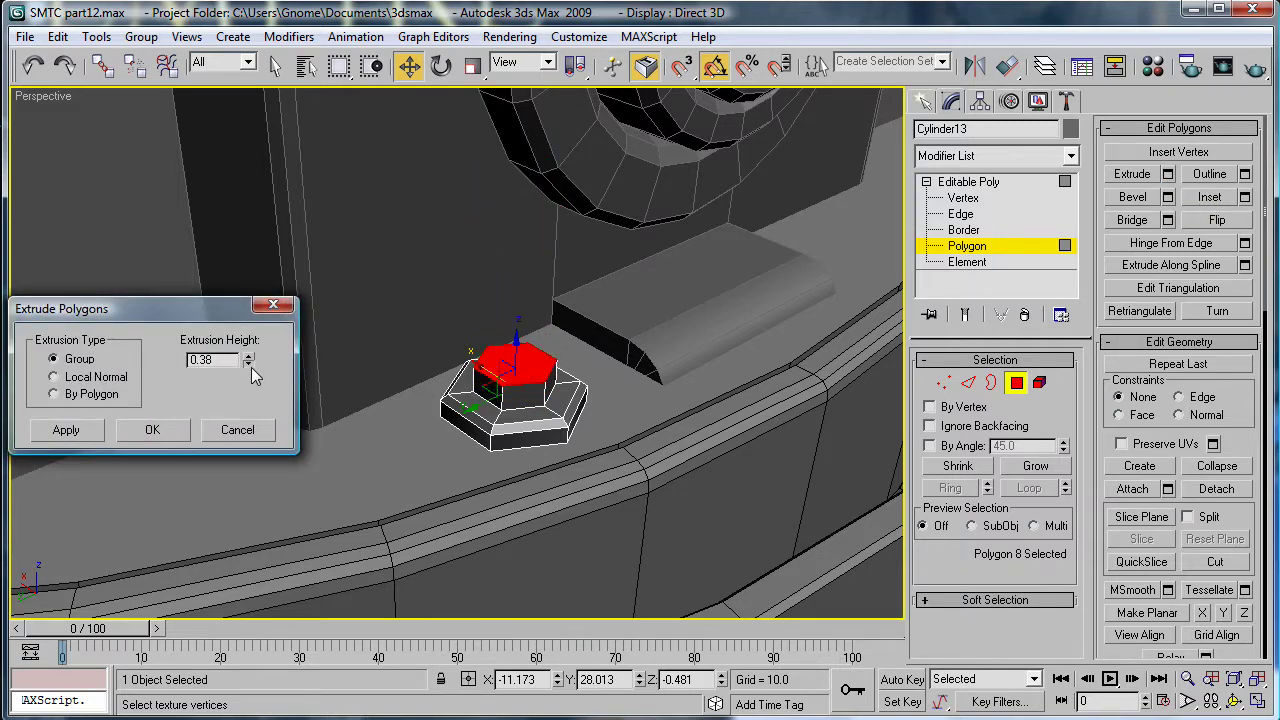
{"action": "left_click", "coordinate": [249, 364]}
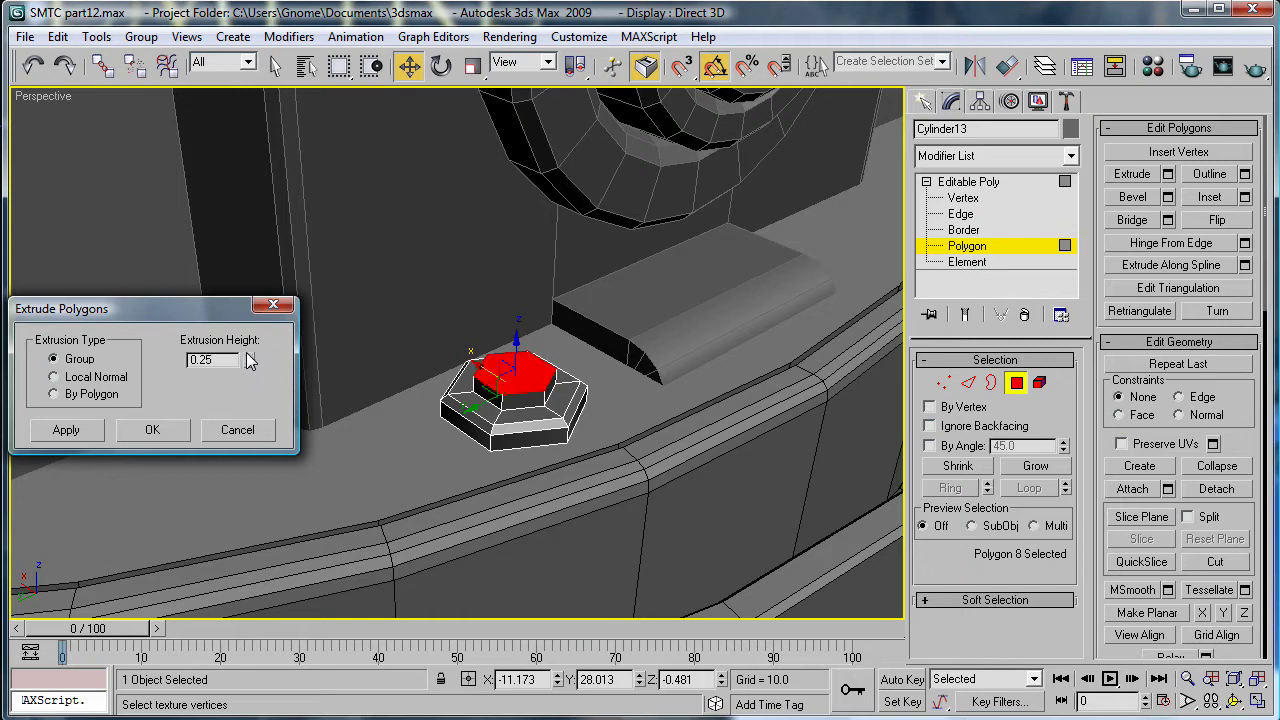
{"action": "left_click", "coordinate": [152, 429]}
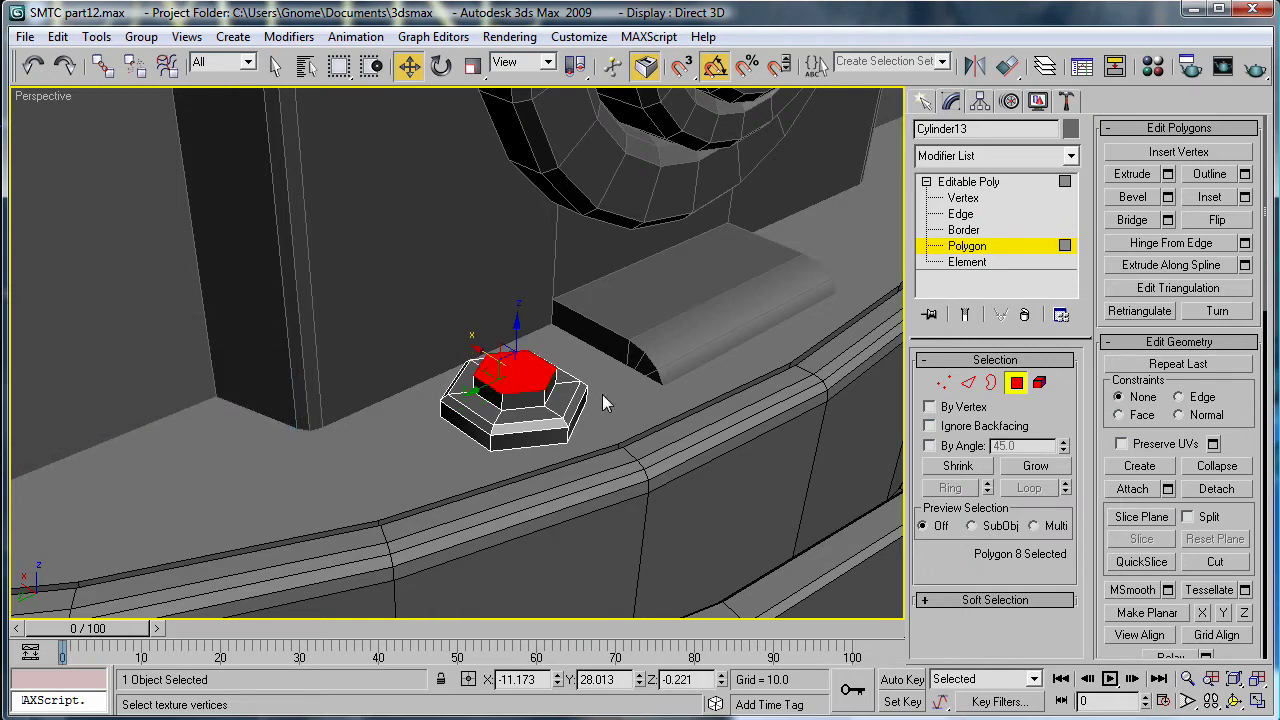
{"action": "key", "text": "e"}
{"action": "key", "text": "r"}
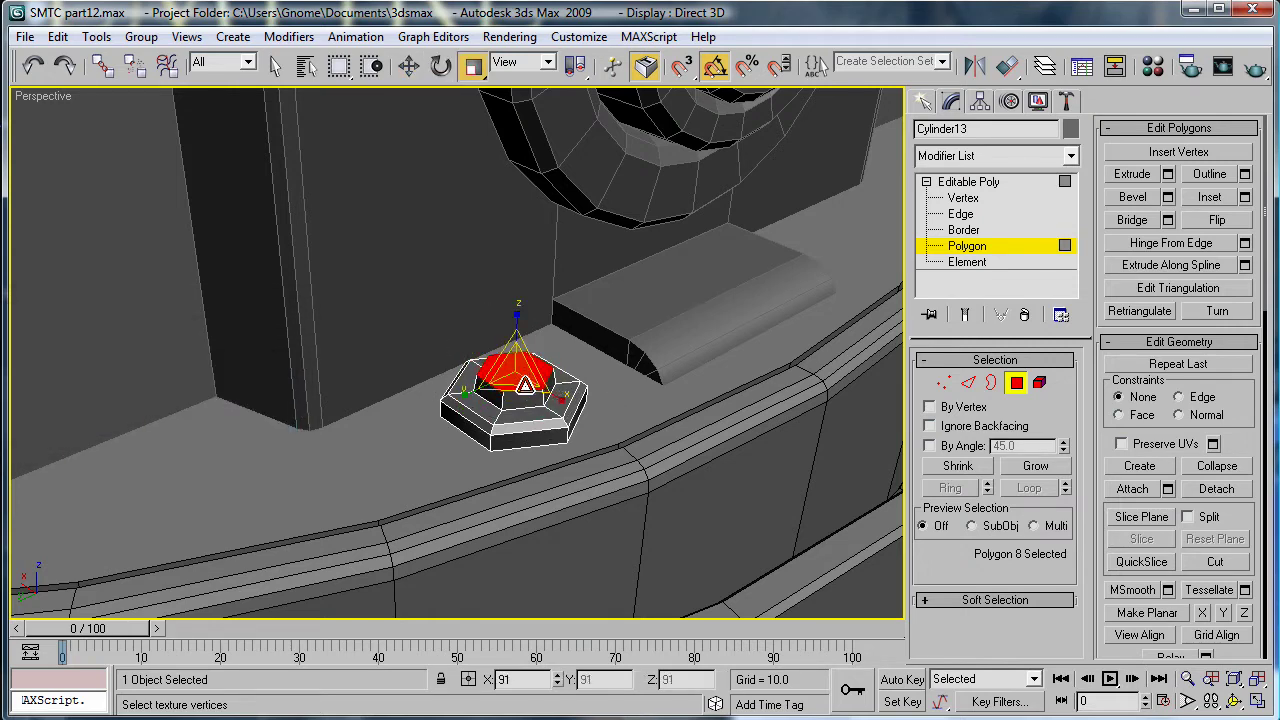
{"action": "left_click_drag", "start_coordinate": [525, 385], "coordinate": [528, 406]}
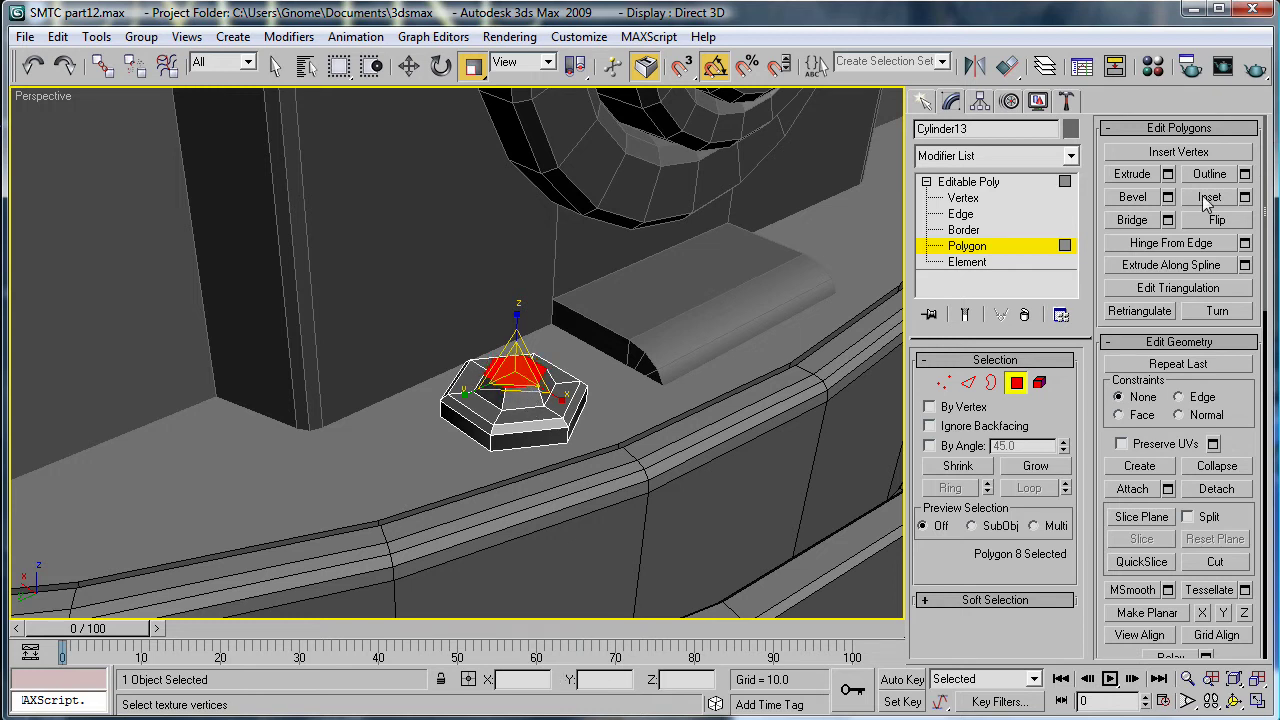
Step: Extrude the rivet's top polygon by 0.12, scale it down to a narrower tip, and leave polygon editing
{"action": "left_click", "coordinate": [1168, 175]}
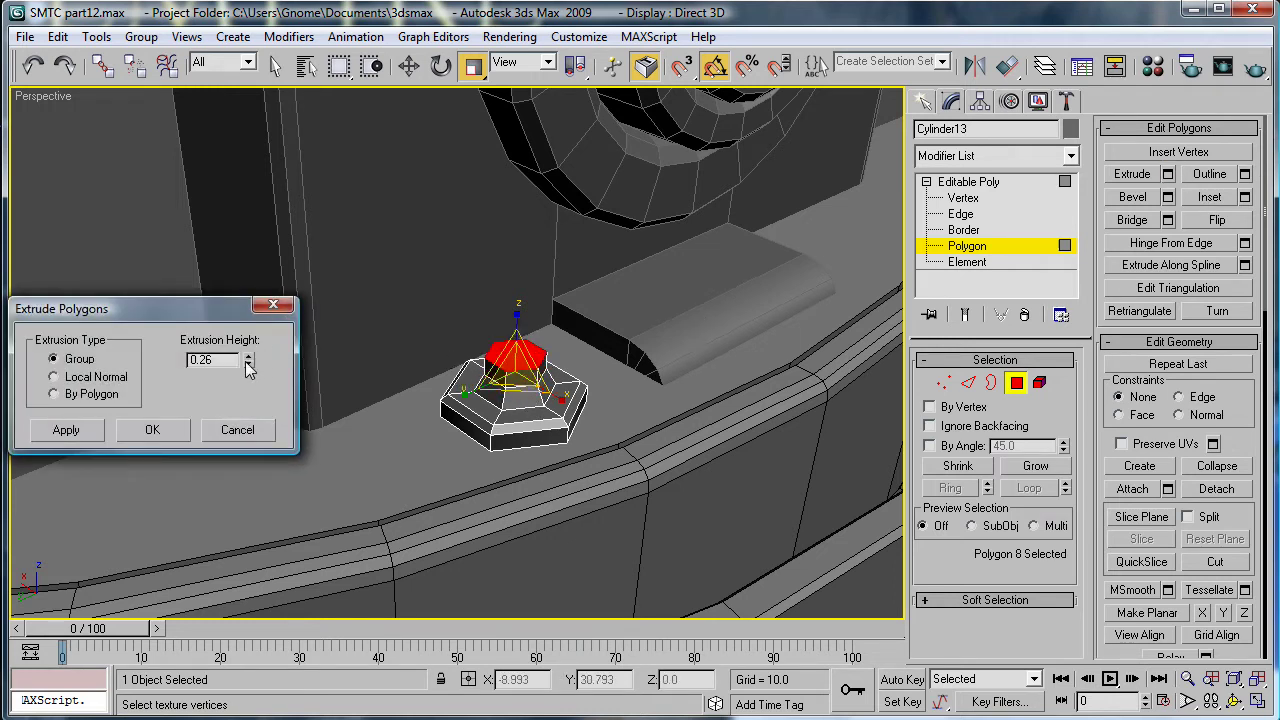
{"action": "left_click_drag", "start_coordinate": [249, 369], "coordinate": [263, 375]}
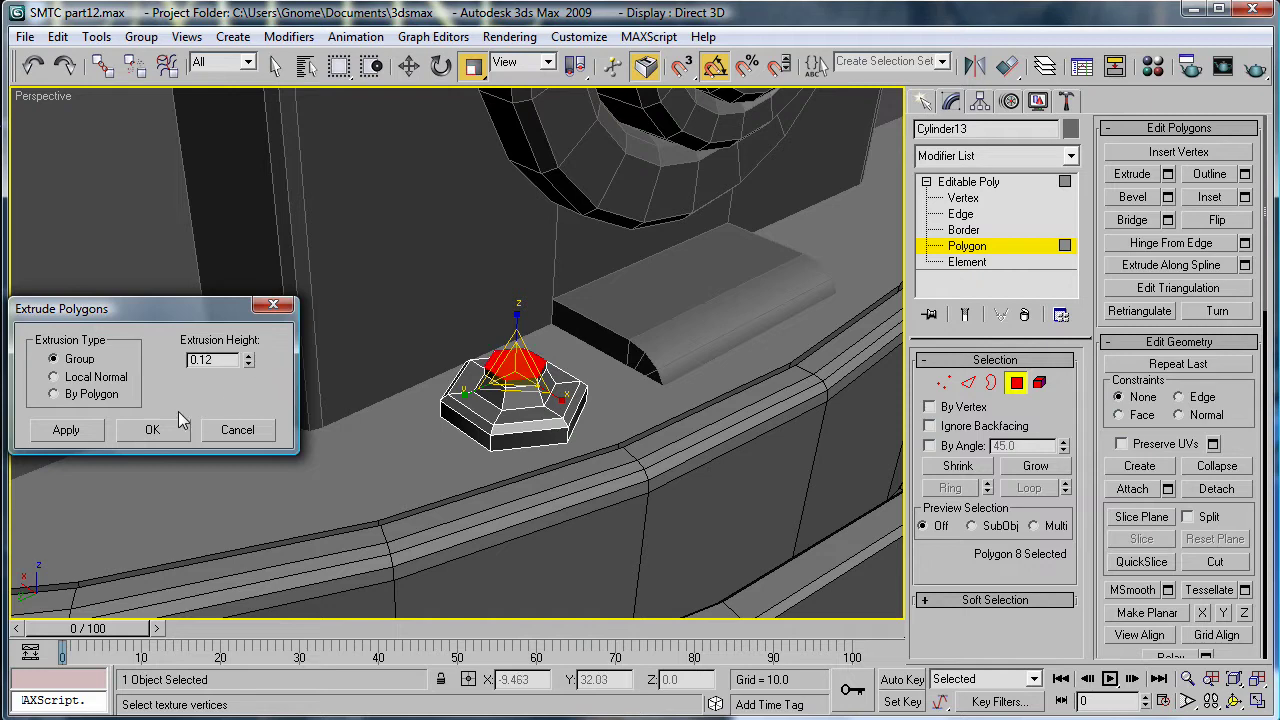
{"action": "left_click", "coordinate": [152, 429]}
{"action": "left_click_drag", "start_coordinate": [515, 362], "coordinate": [518, 438]}
{"action": "left_click", "coordinate": [963, 183]}
{"action": "middle_click_drag", "start_coordinate": [700, 451], "coordinate": [693, 465], "text": "alt"}
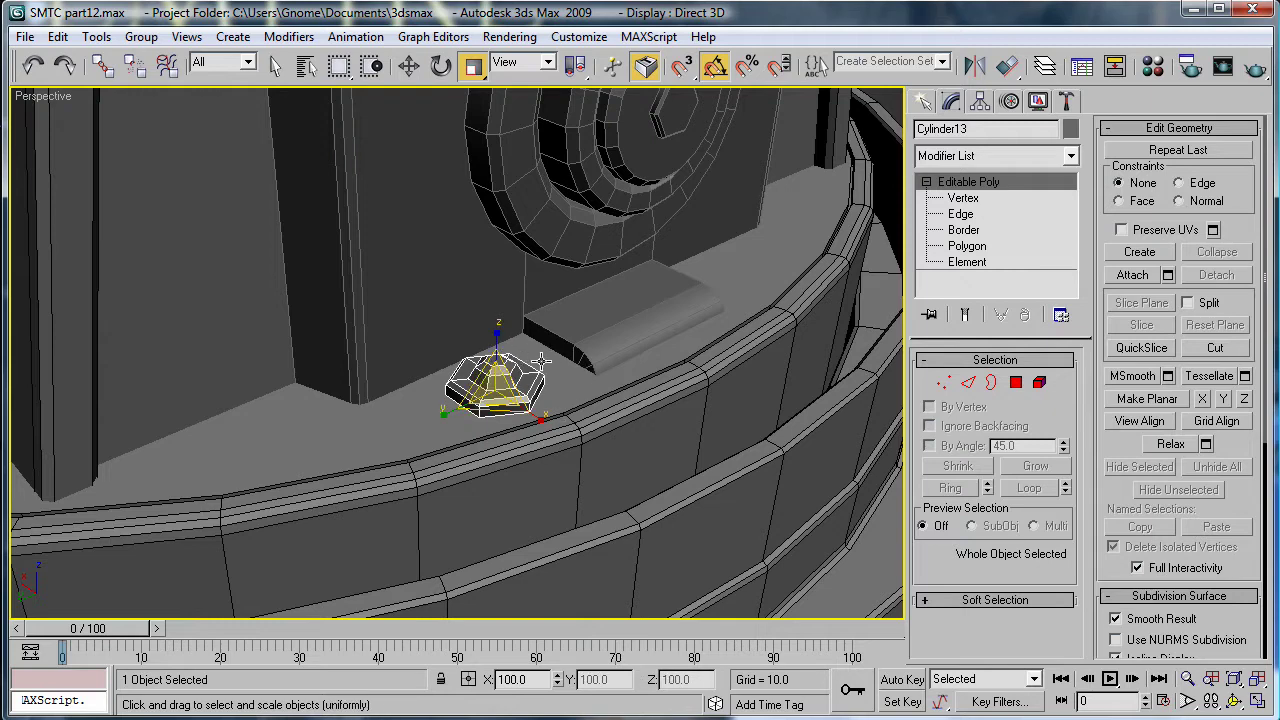
Step: Rename the finished rivet object as rivit2 and deselect it
{"action": "middle_click_drag", "start_coordinate": [603, 366], "coordinate": [714, 387], "text": "alt"}
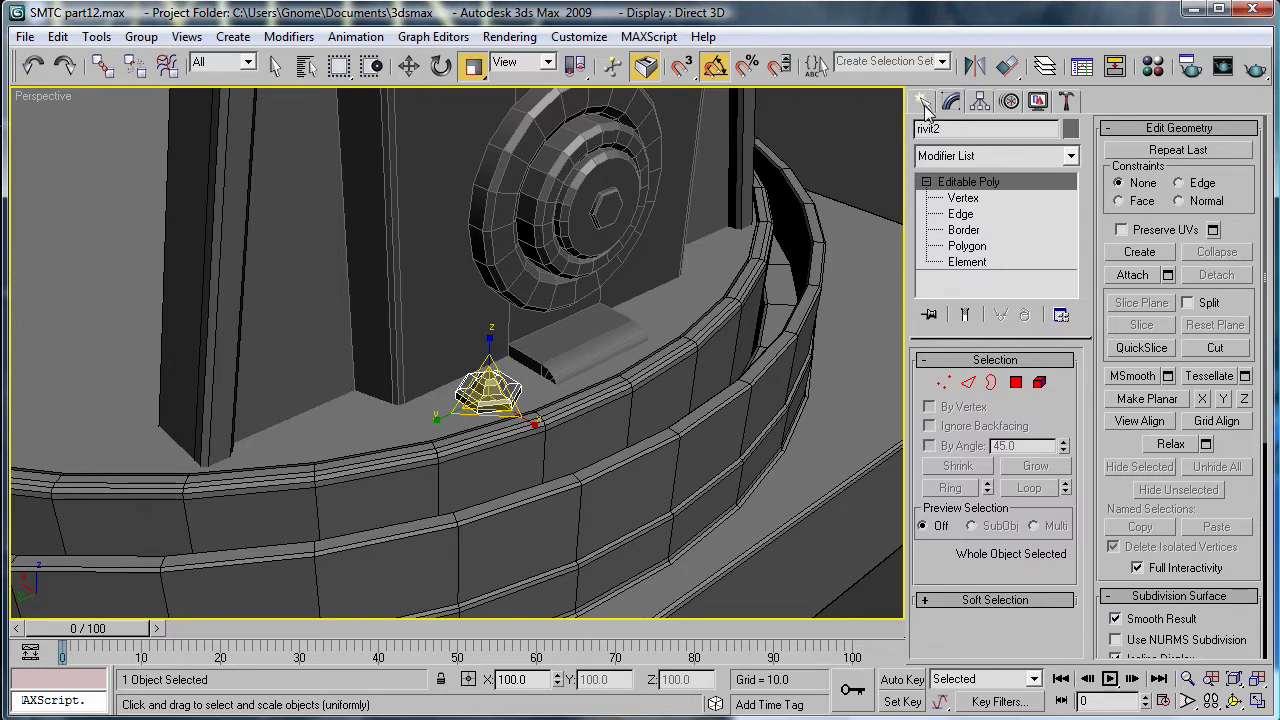
{"action": "left_click", "coordinate": [923, 102]}
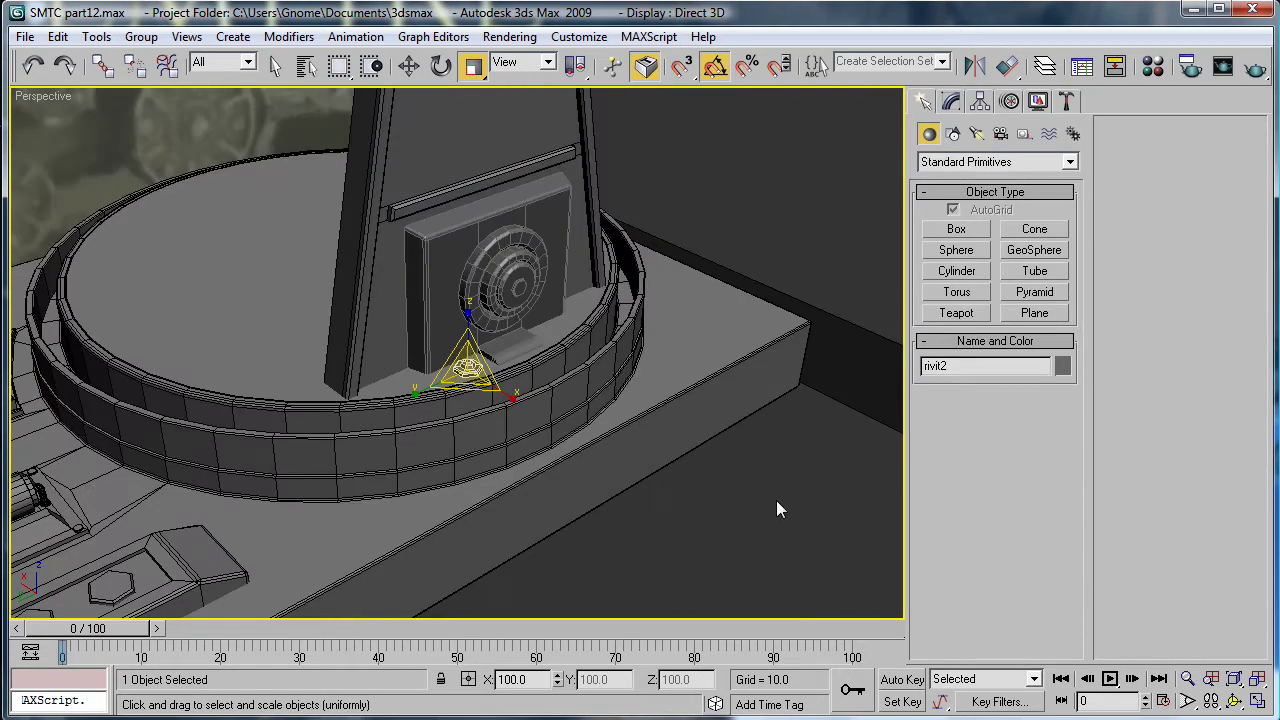
{"action": "left_click", "coordinate": [709, 479]}
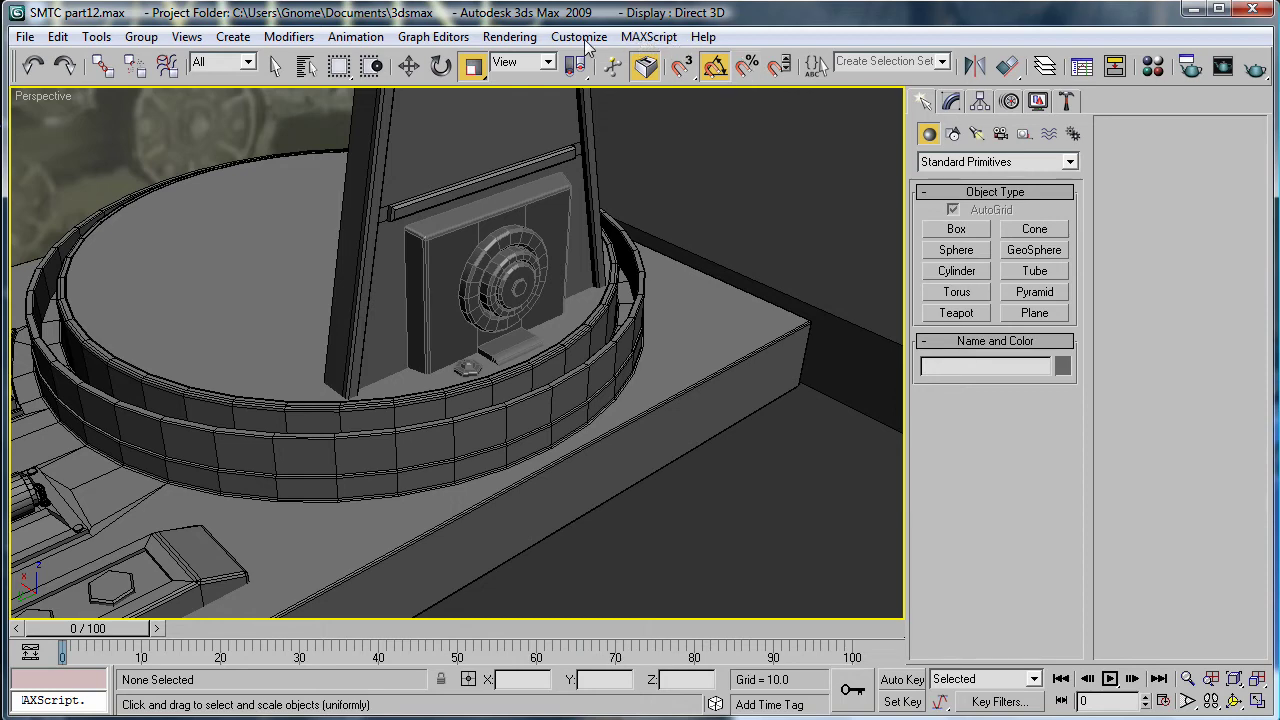
Step: Run the Paint Hair Floater script to open its object placement tool
{"action": "left_click", "coordinate": [649, 36]}
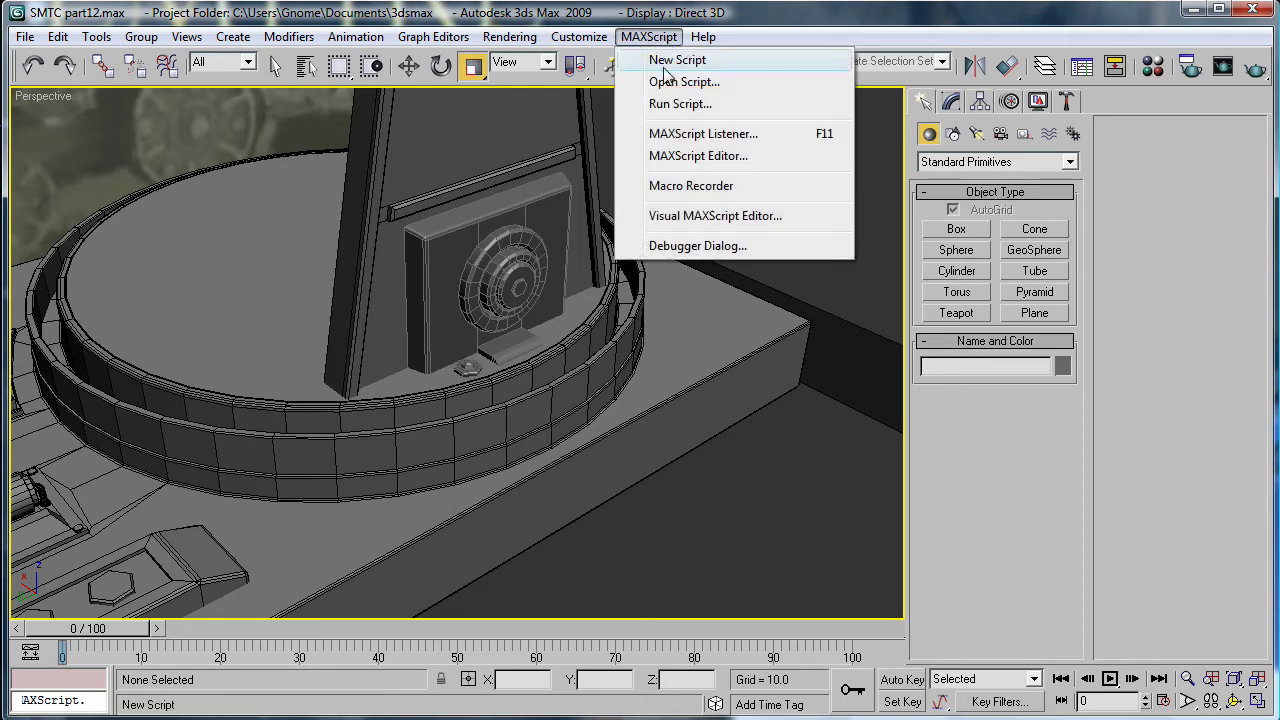
{"action": "left_click", "coordinate": [662, 78]}
{"action": "left_click", "coordinate": [561, 53]}
{"action": "left_click", "coordinate": [649, 36]}
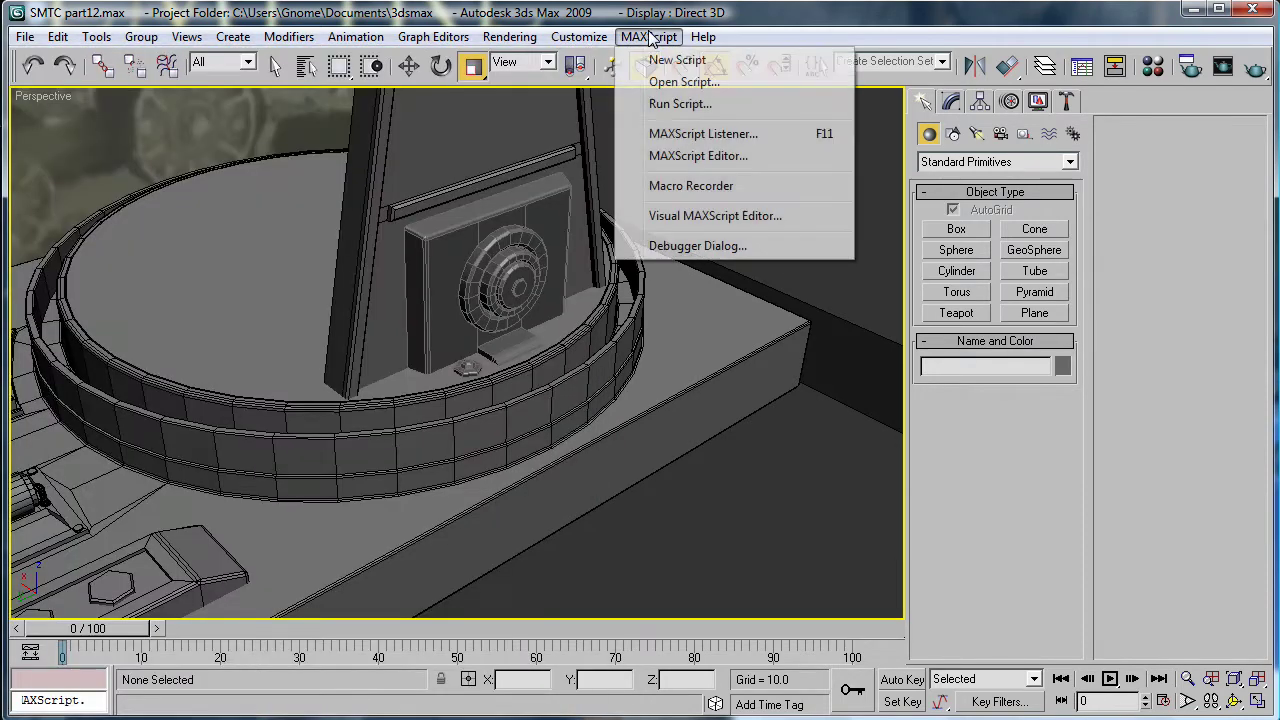
{"action": "left_click", "coordinate": [668, 104]}
{"action": "double_click", "coordinate": [323, 165]}
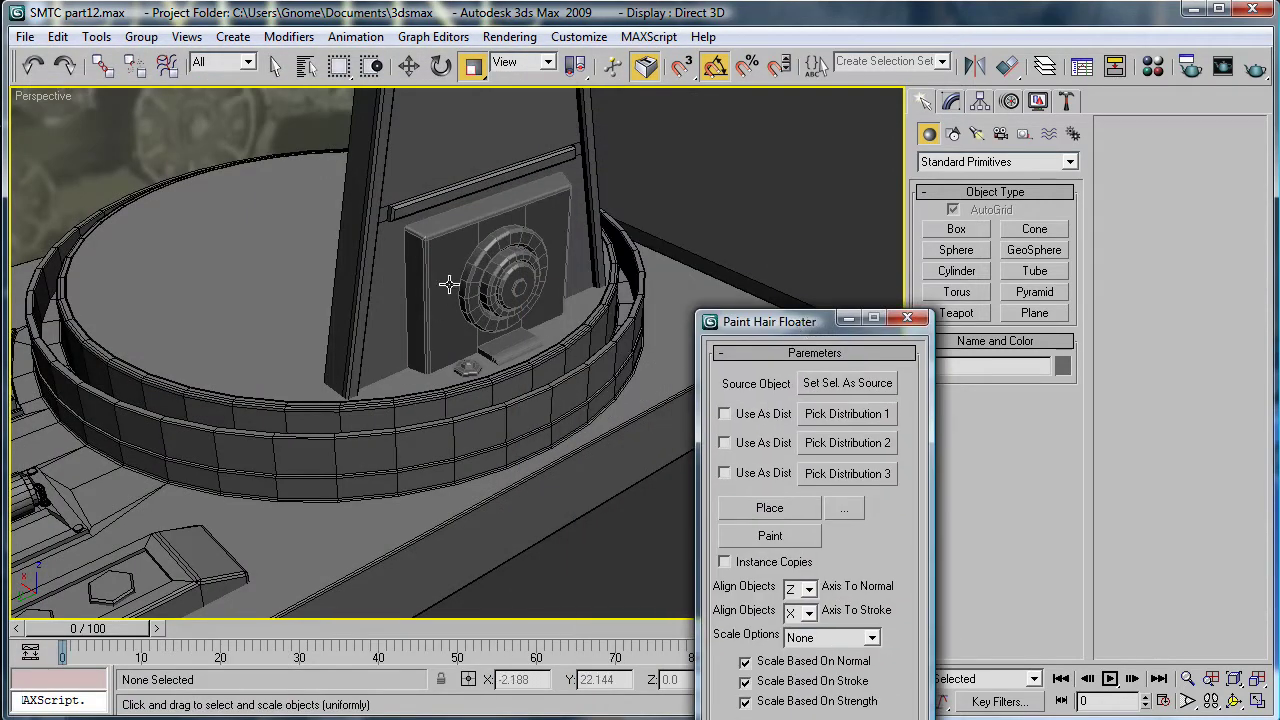
Step: Set the mounting box as the source object and assign rivit2 as the first distribution object
{"action": "left_click", "coordinate": [448, 285]}
{"action": "left_click", "coordinate": [869, 387]}
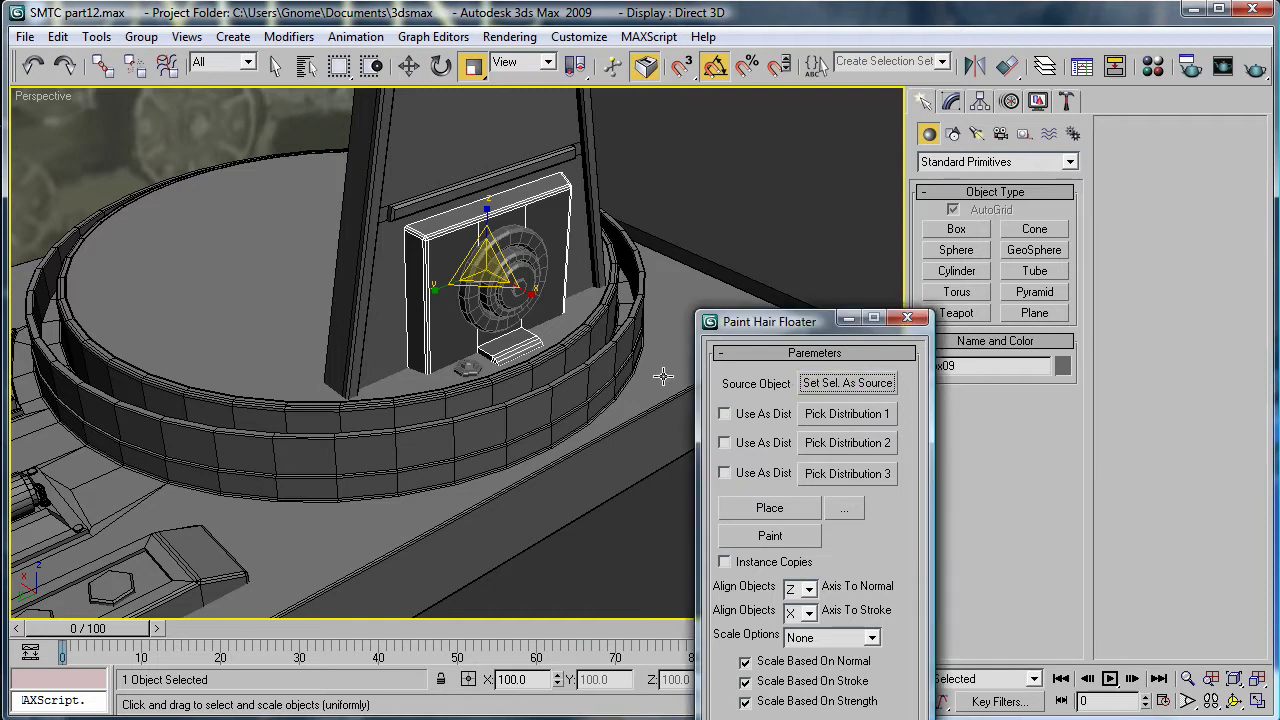
{"action": "left_click", "coordinate": [469, 367]}
{"action": "left_click", "coordinate": [824, 415]}
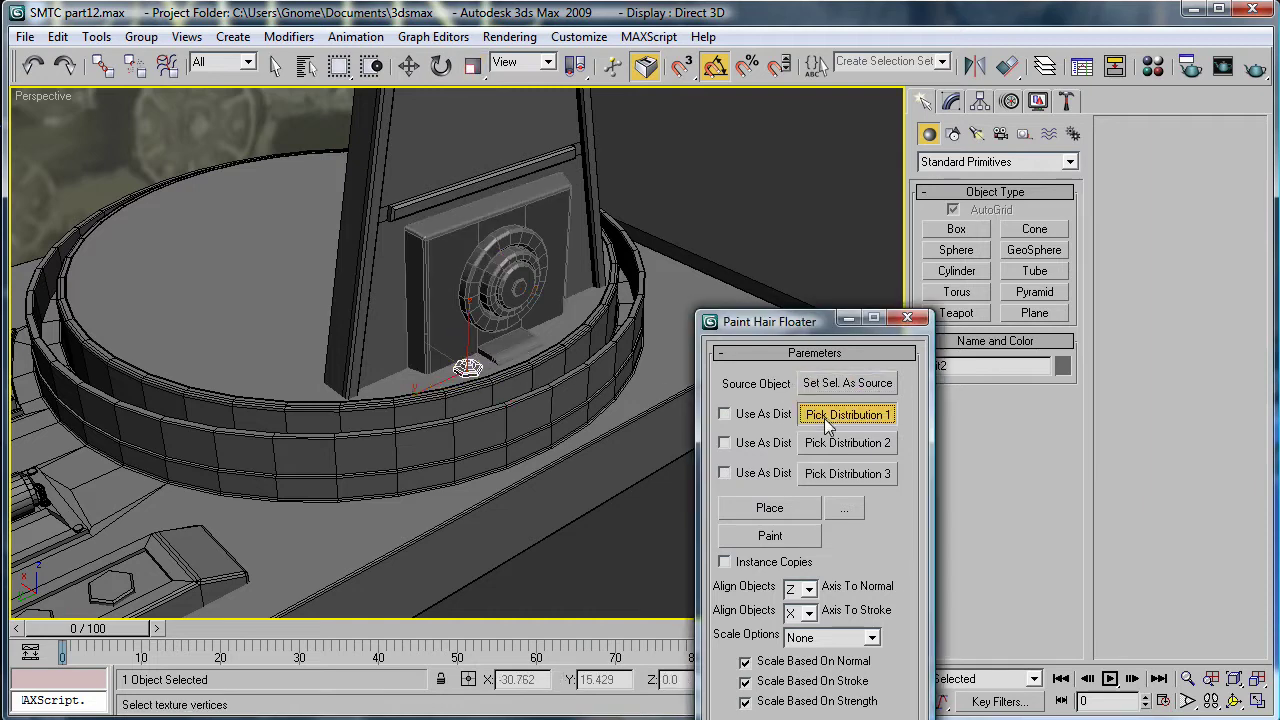
{"action": "left_click", "coordinate": [467, 368]}
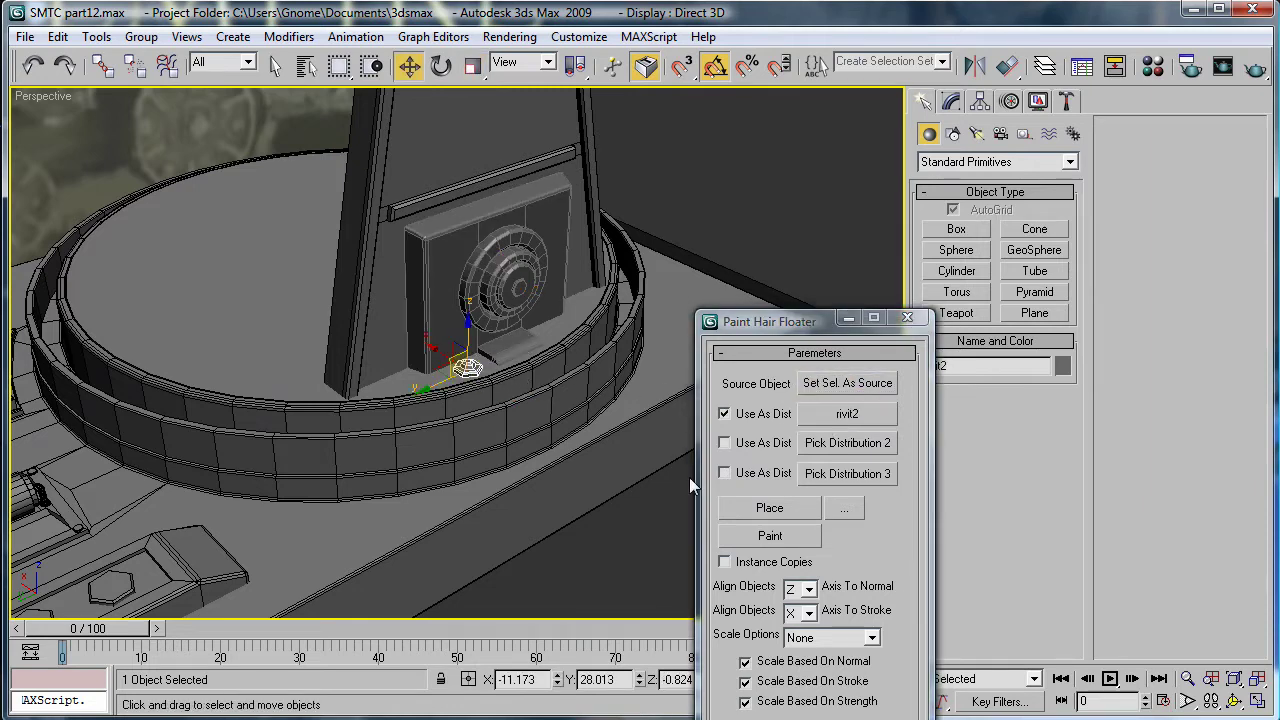
Step: Place a copy of the rivet at each of the four corners of the mounting box's front face
{"action": "left_click", "coordinate": [780, 508]}
{"action": "middle_click_drag", "start_coordinate": [466, 432], "coordinate": [325, 375], "text": "alt"}
{"action": "mouse_move", "coordinate": [490, 303]}
{"action": "middle_mouse_down"}
{"action": "mouse_move", "coordinate": [362, 339]}
{"action": "mouse_move", "coordinate": [395, 500]}
{"action": "mouse_move", "coordinate": [363, 357]}
{"action": "middle_mouse_up"}
{"action": "scroll", "coordinate": [360, 356], "scroll_direction": "up", "scroll_amount": 3}
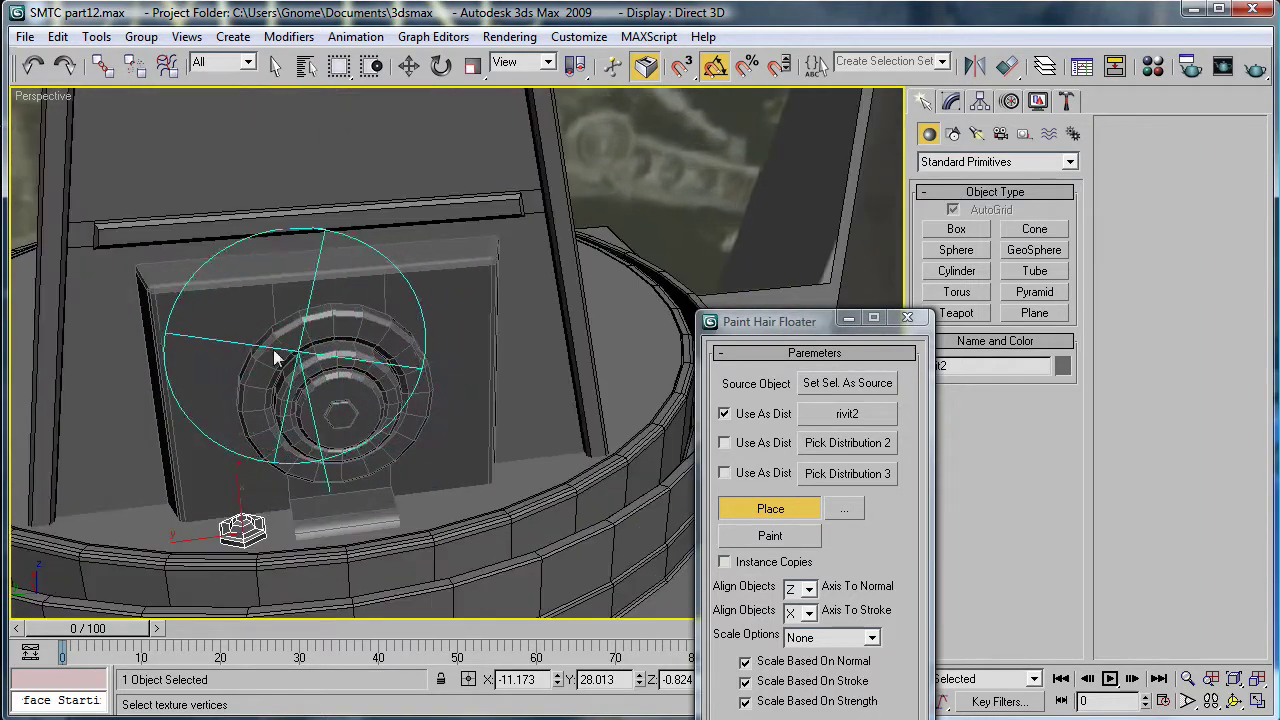
{"action": "left_click", "coordinate": [189, 317]}
{"action": "left_click_drag", "start_coordinate": [189, 316], "coordinate": [203, 376]}
{"action": "left_click_drag", "start_coordinate": [193, 320], "coordinate": [203, 332]}
{"action": "left_click_drag", "start_coordinate": [458, 296], "coordinate": [478, 366]}
{"action": "left_click_drag", "start_coordinate": [463, 466], "coordinate": [395, 530]}
{"action": "left_click_drag", "start_coordinate": [209, 491], "coordinate": [226, 524]}
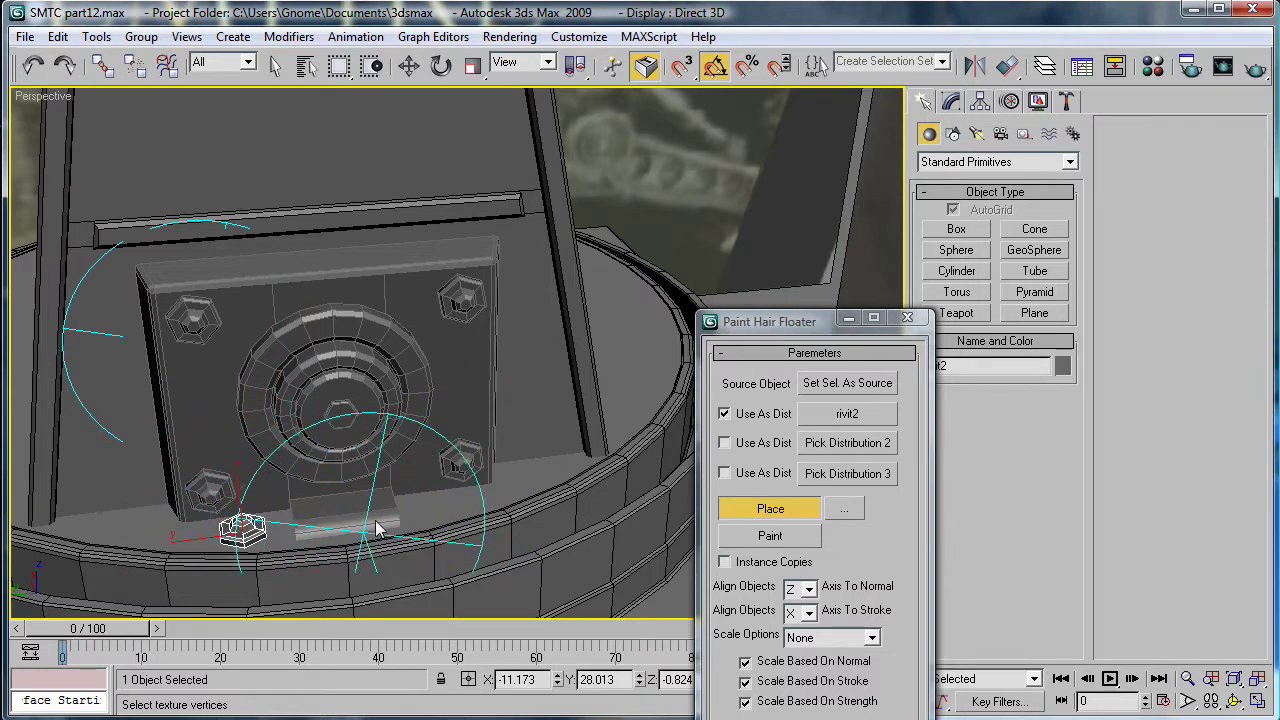
Step: Close the Paint Hair Floater, move the original rivet away from the turntable, and deselect it
{"action": "scroll", "coordinate": [452, 284], "scroll_direction": "down", "scroll_amount": 5}
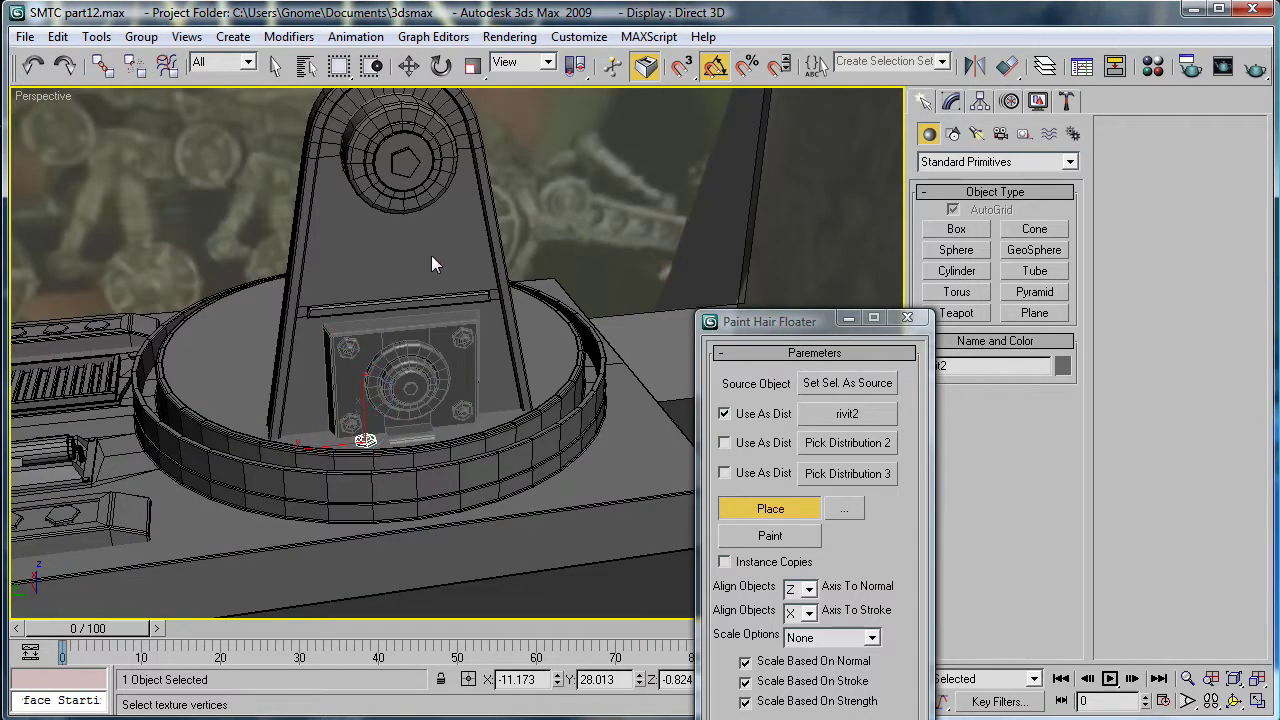
{"action": "left_click", "coordinate": [908, 319]}
{"action": "middle_click_drag", "start_coordinate": [351, 456], "coordinate": [572, 500], "text": "alt"}
{"action": "left_click_drag", "start_coordinate": [347, 446], "coordinate": [876, 361]}
{"action": "middle_click_drag", "start_coordinate": [560, 370], "coordinate": [498, 460], "text": "alt"}
{"action": "scroll", "coordinate": [401, 434], "scroll_direction": "down", "scroll_amount": 3}
{"action": "left_click", "coordinate": [586, 513]}
{"action": "scroll", "coordinate": [550, 436], "scroll_direction": "up", "scroll_amount": 2}
{"action": "scroll", "coordinate": [548, 433], "scroll_direction": "up", "scroll_amount": 1}
{"action": "scroll", "coordinate": [531, 293], "scroll_direction": "up", "scroll_amount": 3}
{"action": "middle_click_drag", "start_coordinate": [500, 378], "coordinate": [509, 438]}
{"action": "middle_click_drag", "start_coordinate": [571, 500], "coordinate": [397, 280]}
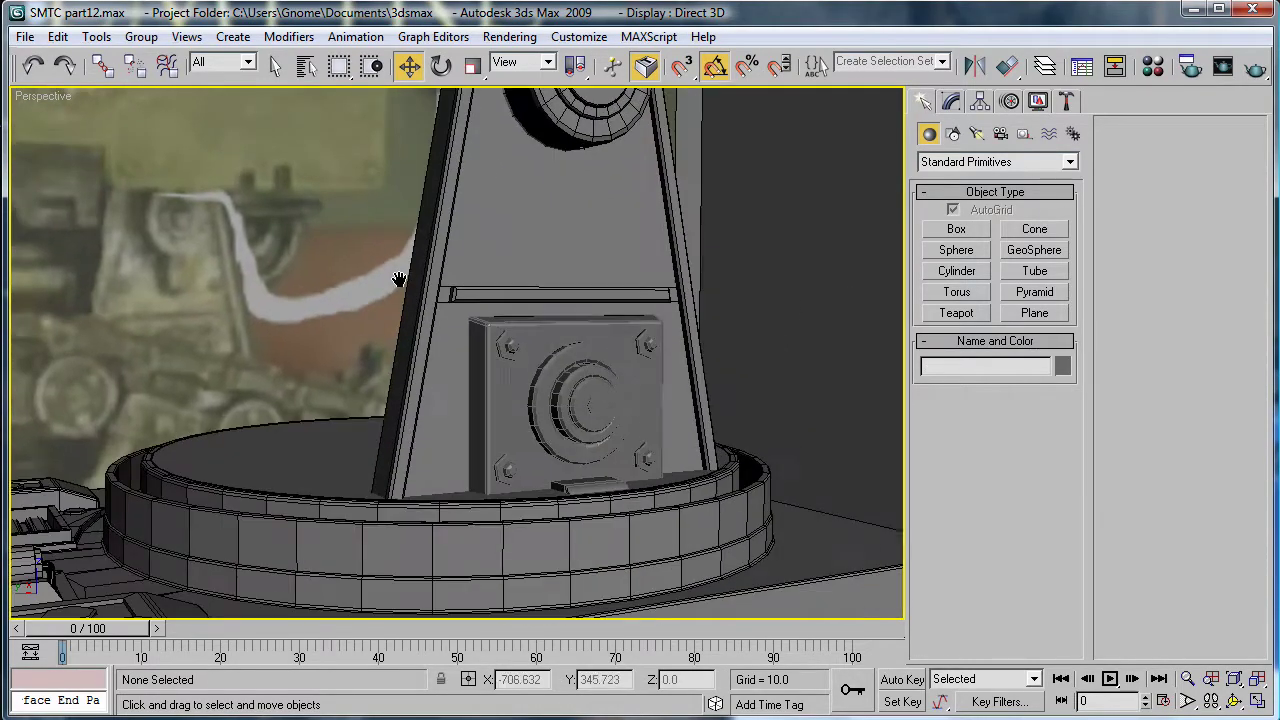
Step: Run the placementtool script to open the Paint Hair Floater again
{"action": "scroll", "coordinate": [400, 285], "scroll_direction": "up", "scroll_amount": 2}
{"action": "middle_click_drag", "start_coordinate": [510, 385], "coordinate": [533, 655], "text": "alt"}
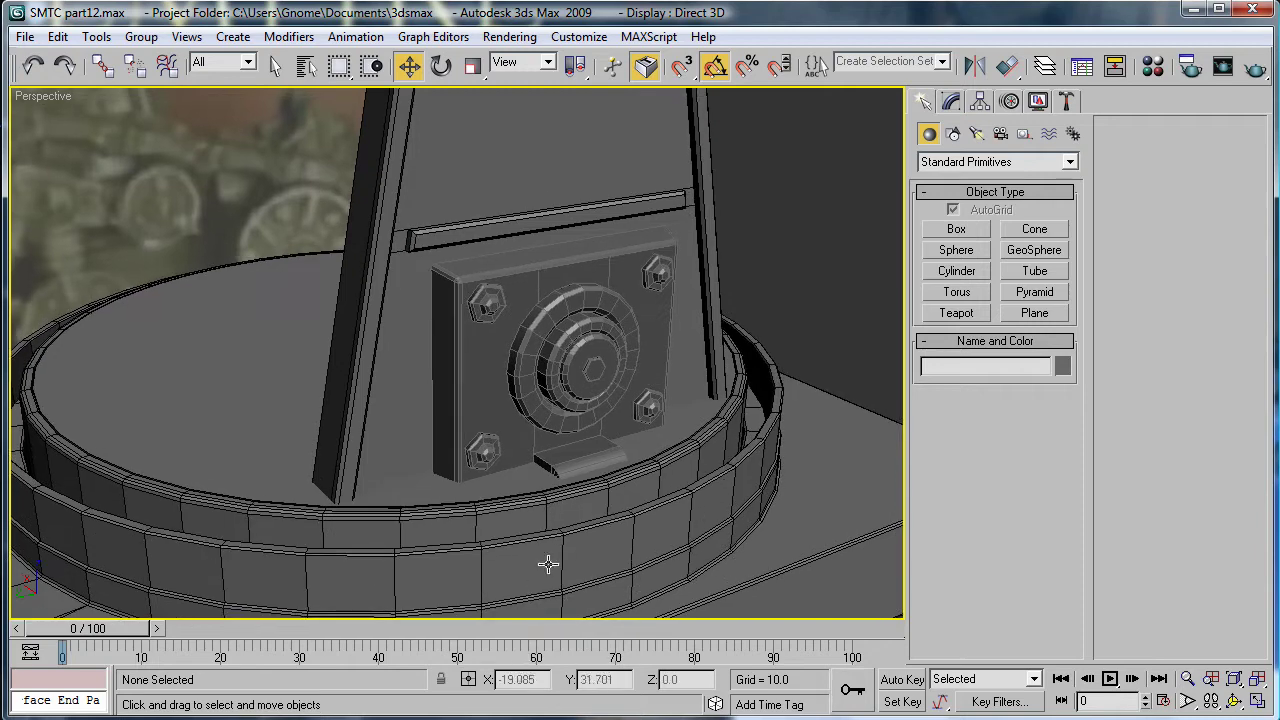
{"action": "scroll", "coordinate": [549, 559], "scroll_direction": "up", "scroll_amount": 4}
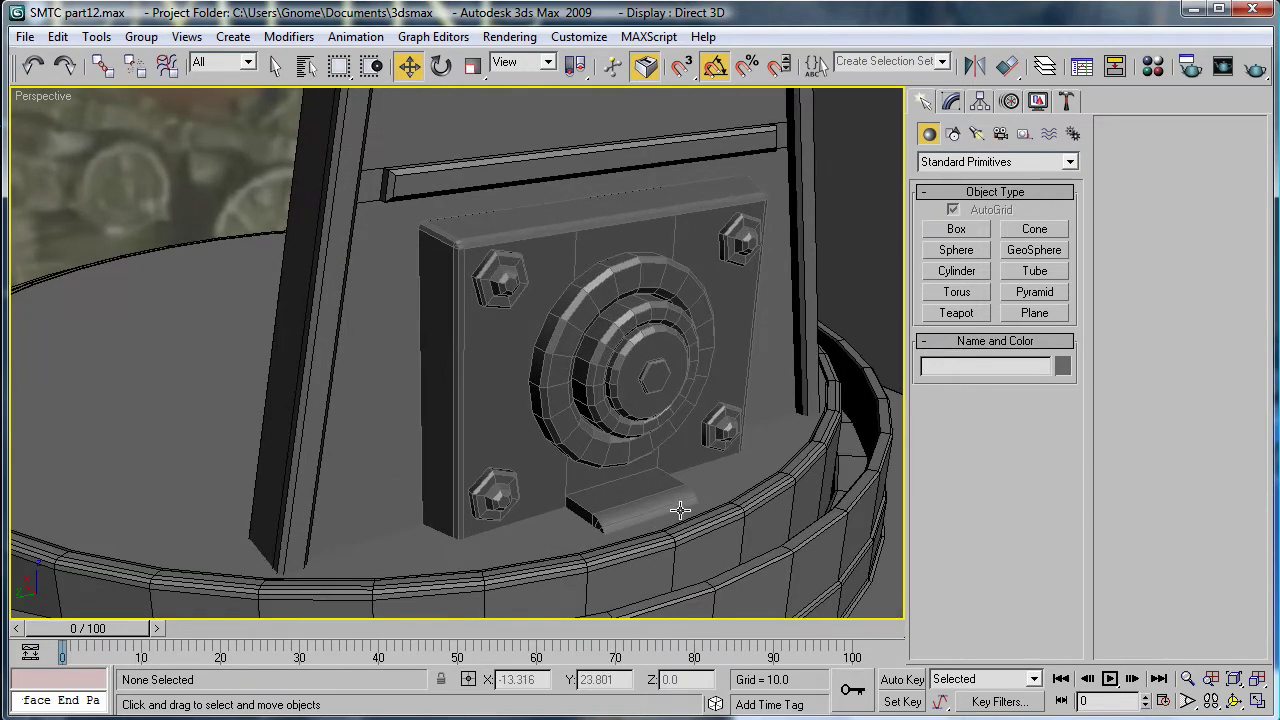
{"action": "middle_click_drag", "start_coordinate": [680, 510], "coordinate": [576, 625]}
{"action": "middle_click_drag", "start_coordinate": [585, 571], "coordinate": [612, 488], "text": "alt"}
{"action": "scroll", "coordinate": [640, 440], "scroll_direction": "down", "scroll_amount": 6}
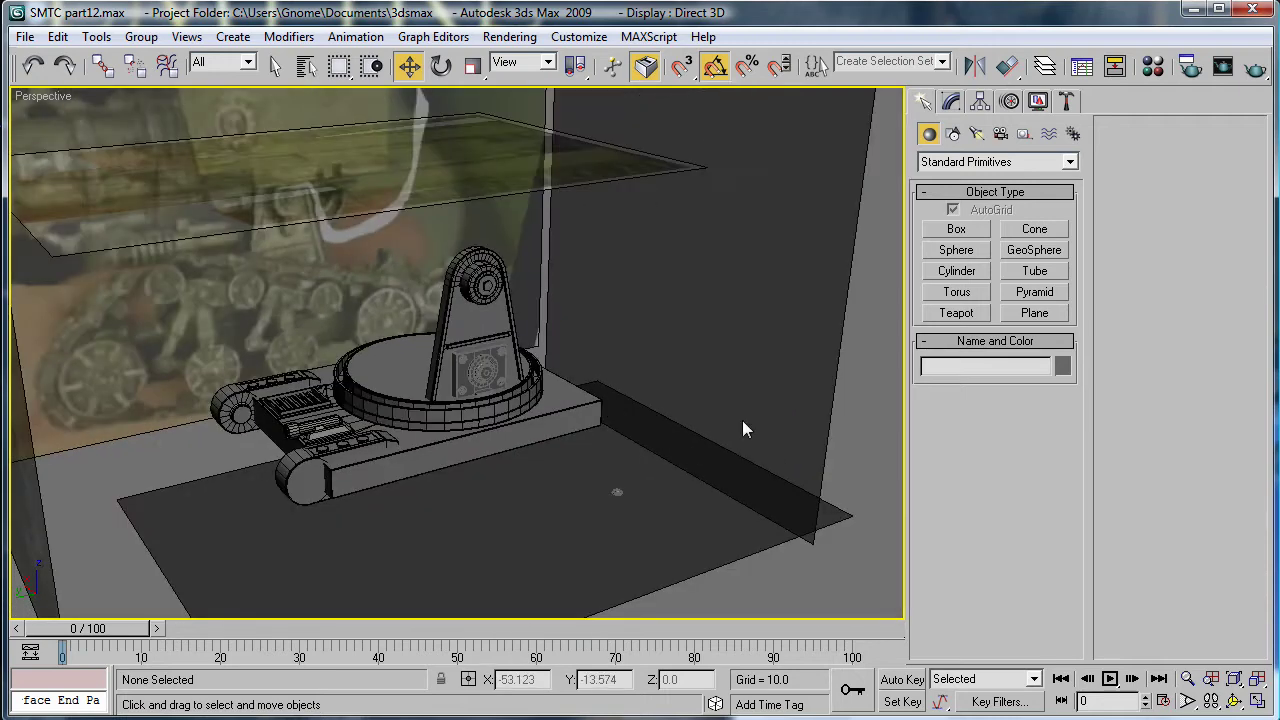
{"action": "left_click", "coordinate": [650, 37]}
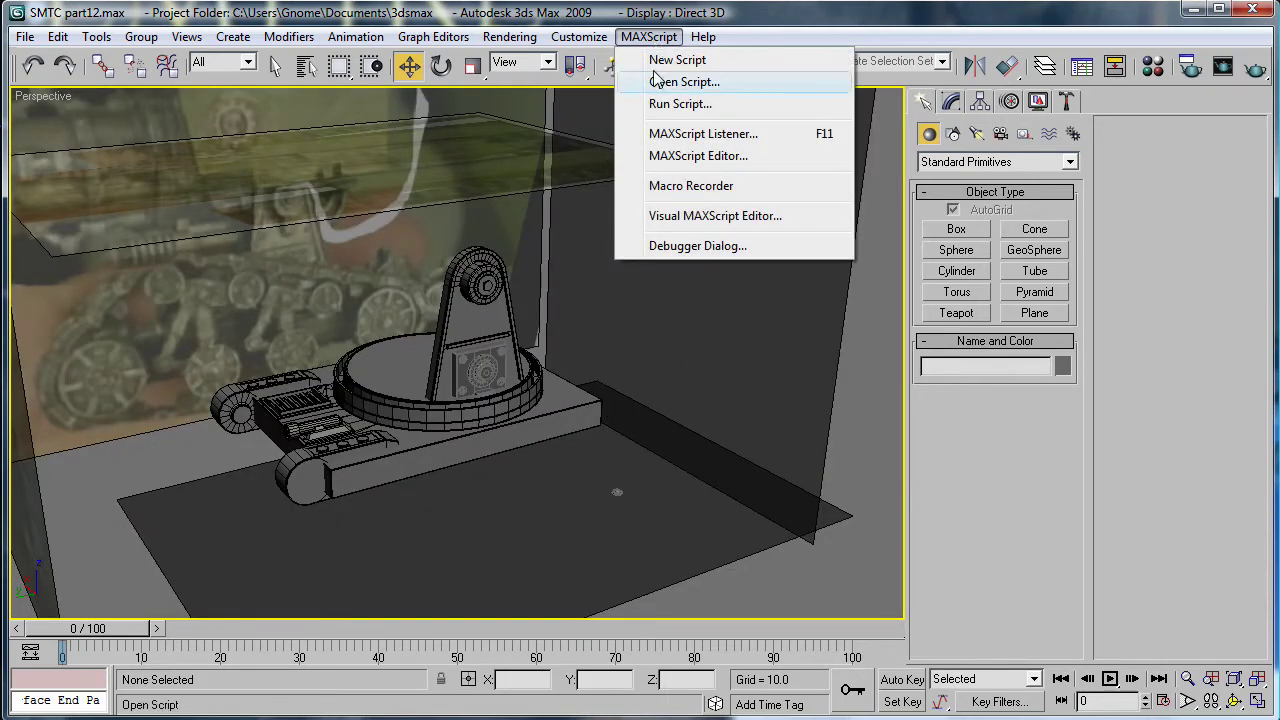
{"action": "left_click", "coordinate": [680, 104]}
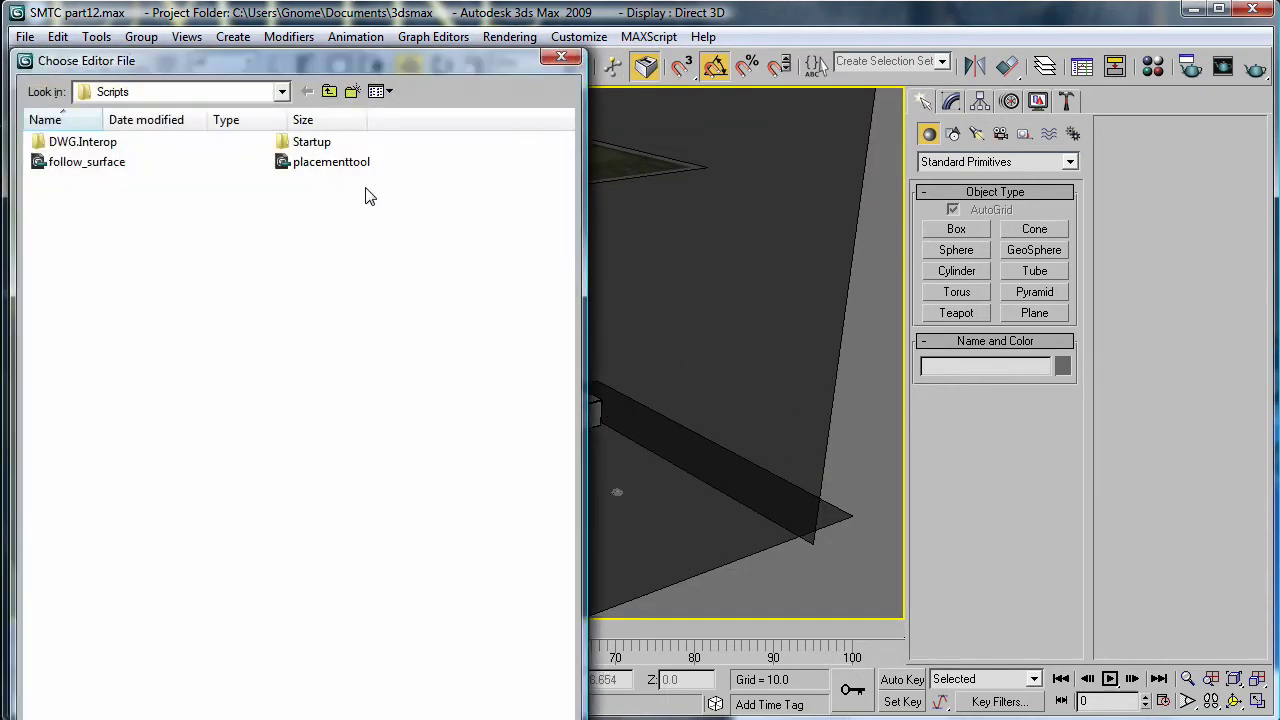
{"action": "double_click", "coordinate": [350, 163]}
Step: Set the upright turntable support as the source object, pick rivit2 as the first distribution object, and start Place mode
{"action": "left_click", "coordinate": [472, 312]}
{"action": "left_click", "coordinate": [655, 204]}
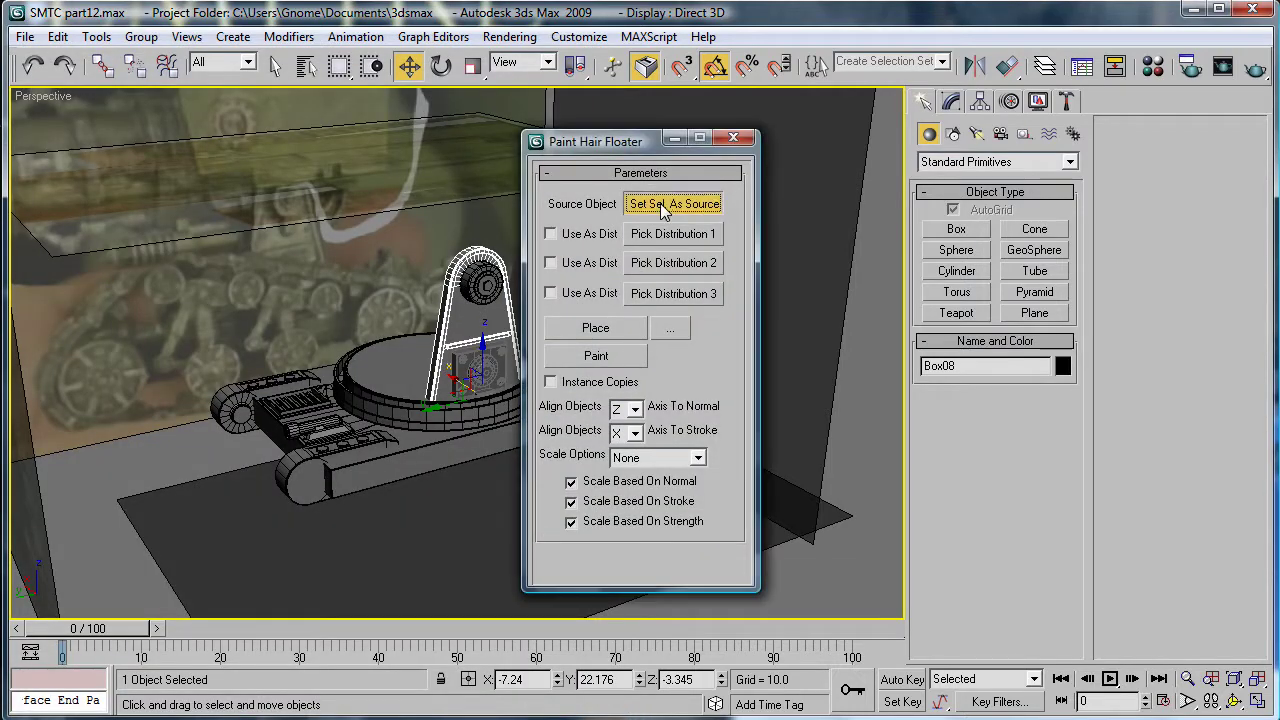
{"action": "left_click_drag", "start_coordinate": [638, 143], "coordinate": [811, 249]}
{"action": "left_click", "coordinate": [841, 341]}
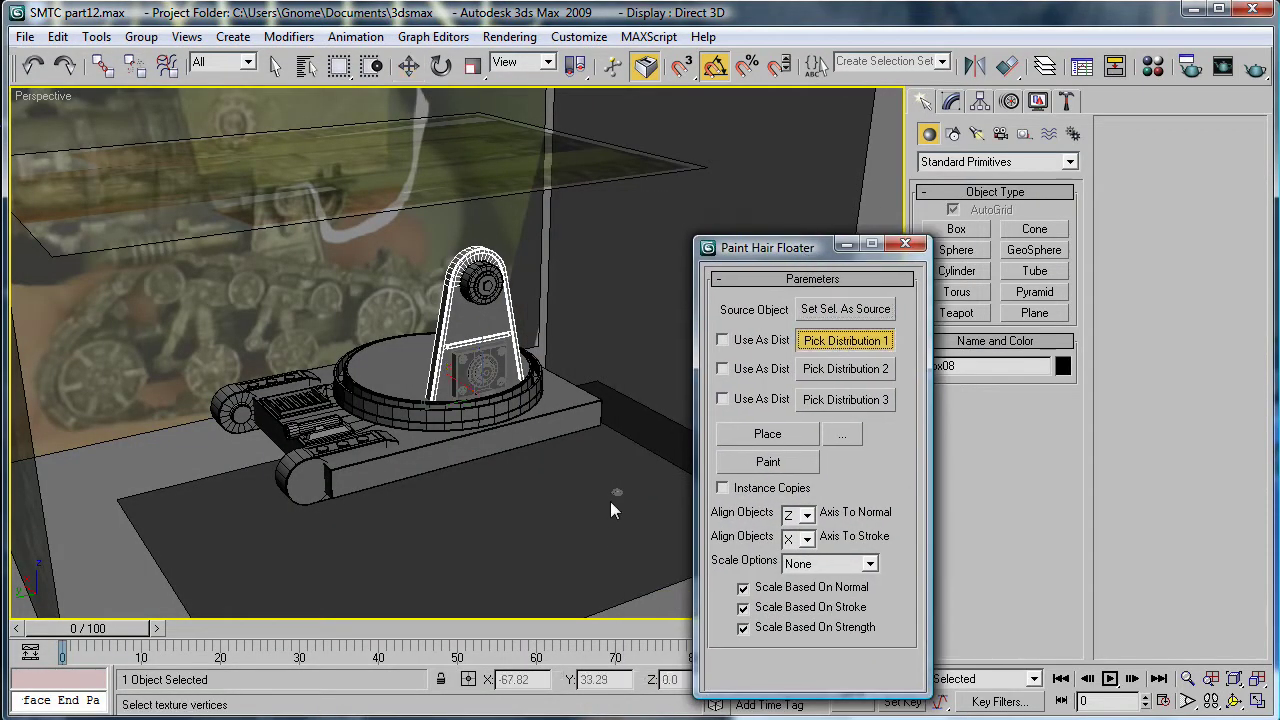
{"action": "left_click", "coordinate": [618, 489]}
{"action": "left_click", "coordinate": [760, 433]}
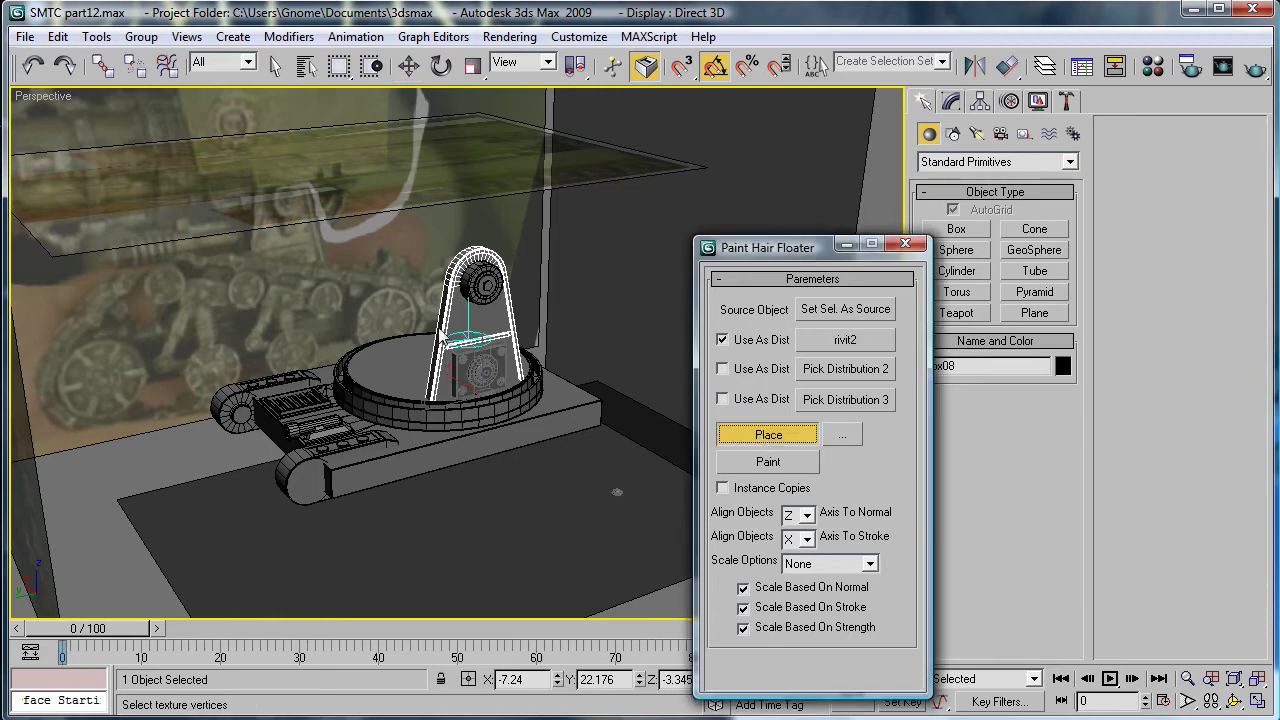
Step: Place one rivet near each side edge of the support face above the horizontal strip, and close the Paint Hair Floater
{"action": "scroll", "coordinate": [476, 410], "scroll_direction": "up", "scroll_amount": 10}
{"action": "mouse_move", "coordinate": [476, 410]}
{"action": "middle_mouse_down", "text": "alt"}
{"action": "mouse_move", "coordinate": [340, 389]}
{"action": "mouse_move", "coordinate": [224, 444]}
{"action": "middle_mouse_up", "text": "alt"}
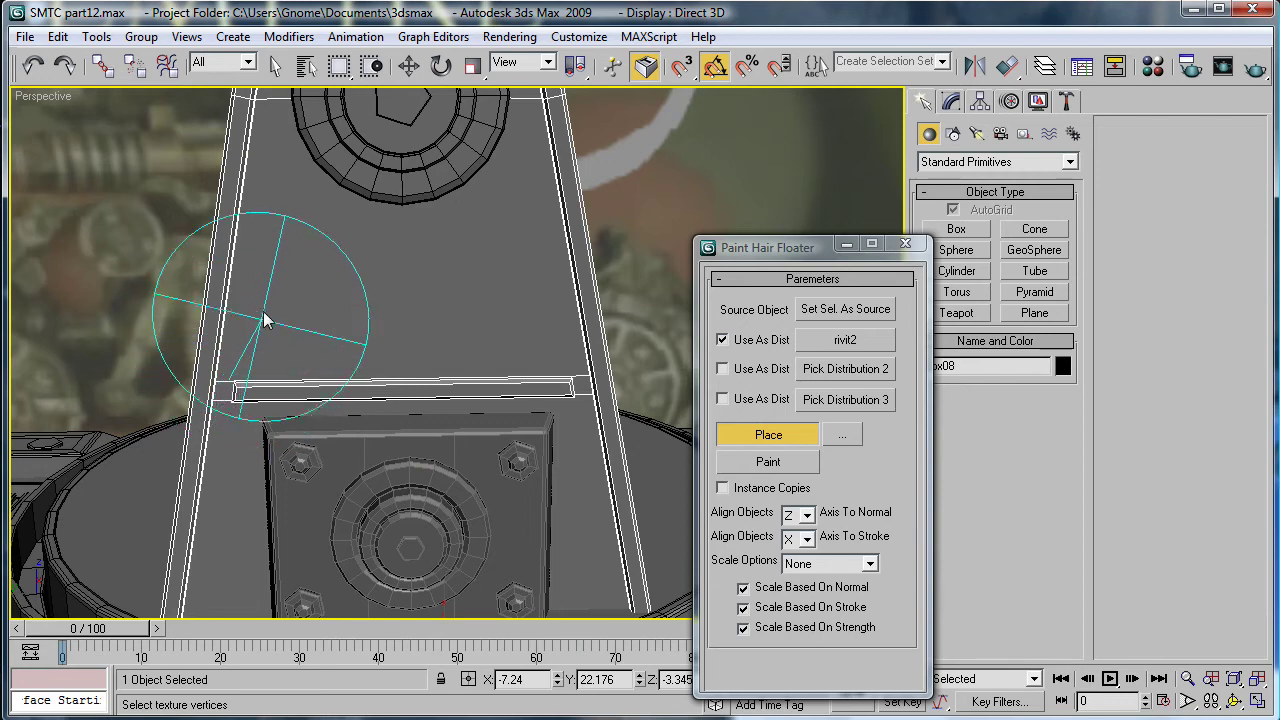
{"action": "left_click", "coordinate": [255, 293]}
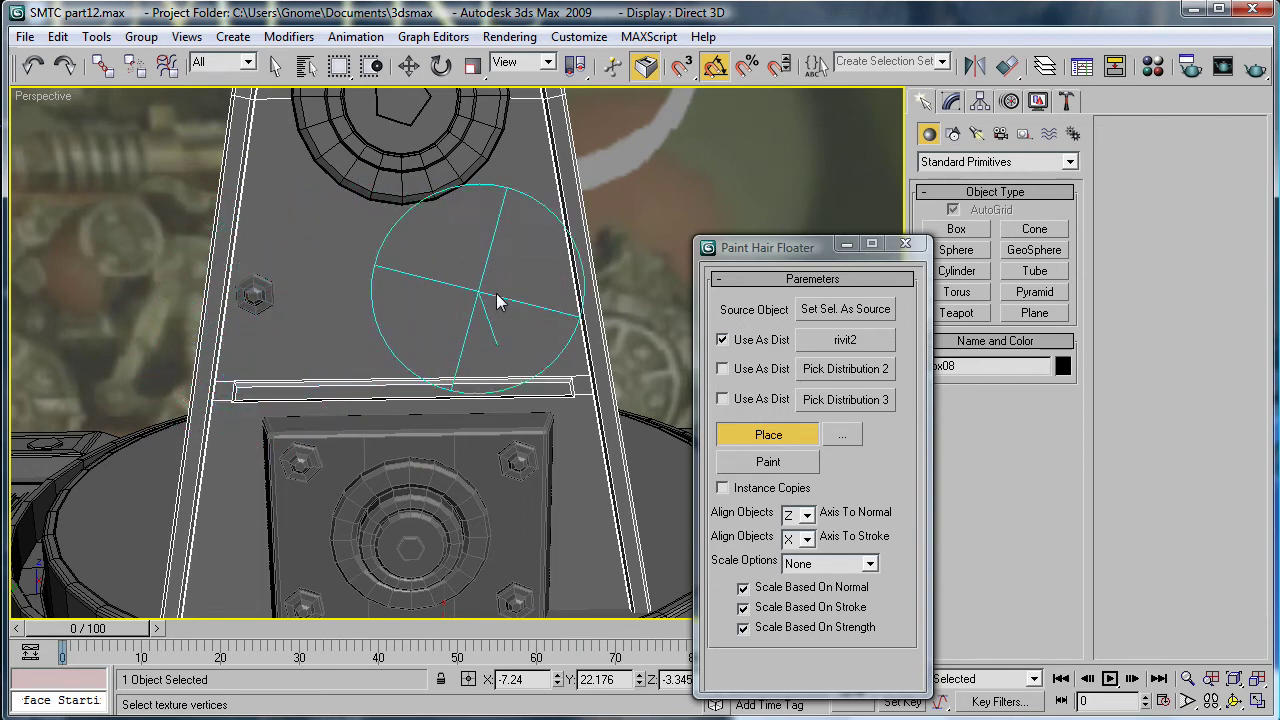
{"action": "left_click", "coordinate": [553, 302]}
{"action": "left_click_drag", "start_coordinate": [551, 295], "coordinate": [551, 357]}
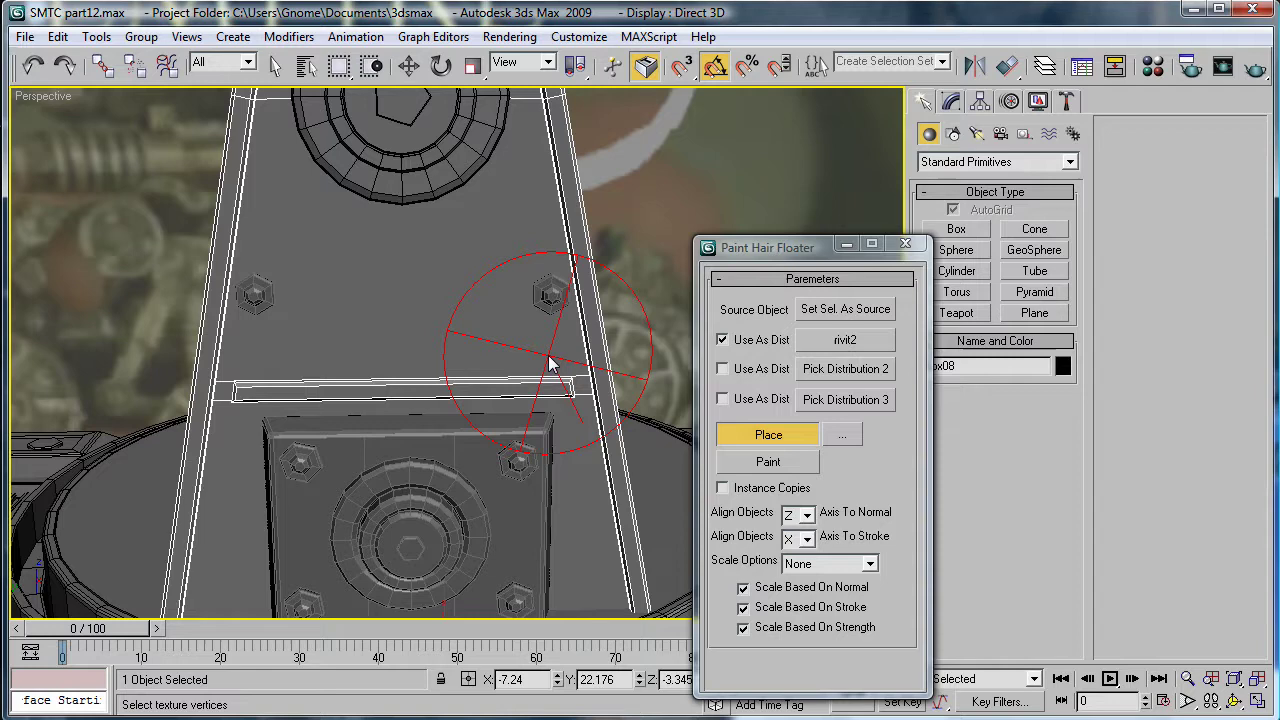
{"action": "left_click", "coordinate": [905, 244]}
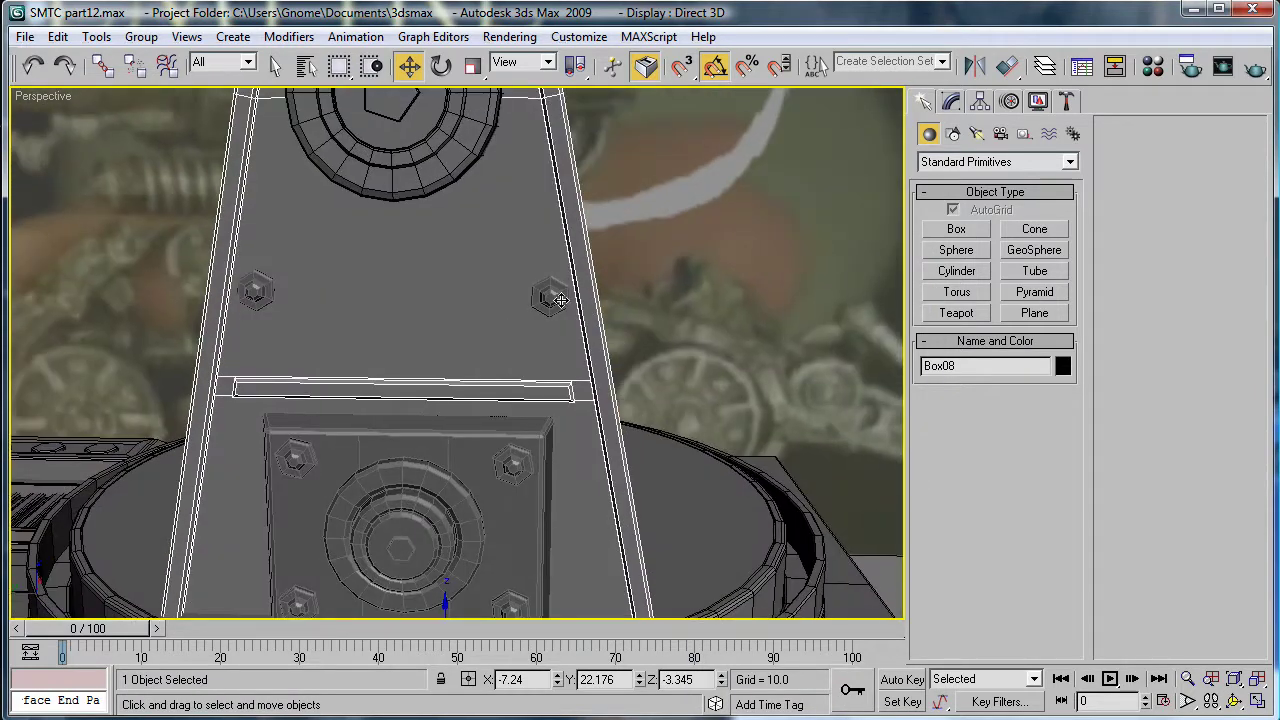
Step: Replace the right-hand rivet above the strip with a slightly rotated copy of the left-hand one, and deselect it
{"action": "left_click", "coordinate": [561, 300]}
{"action": "left_click", "coordinate": [257, 291]}
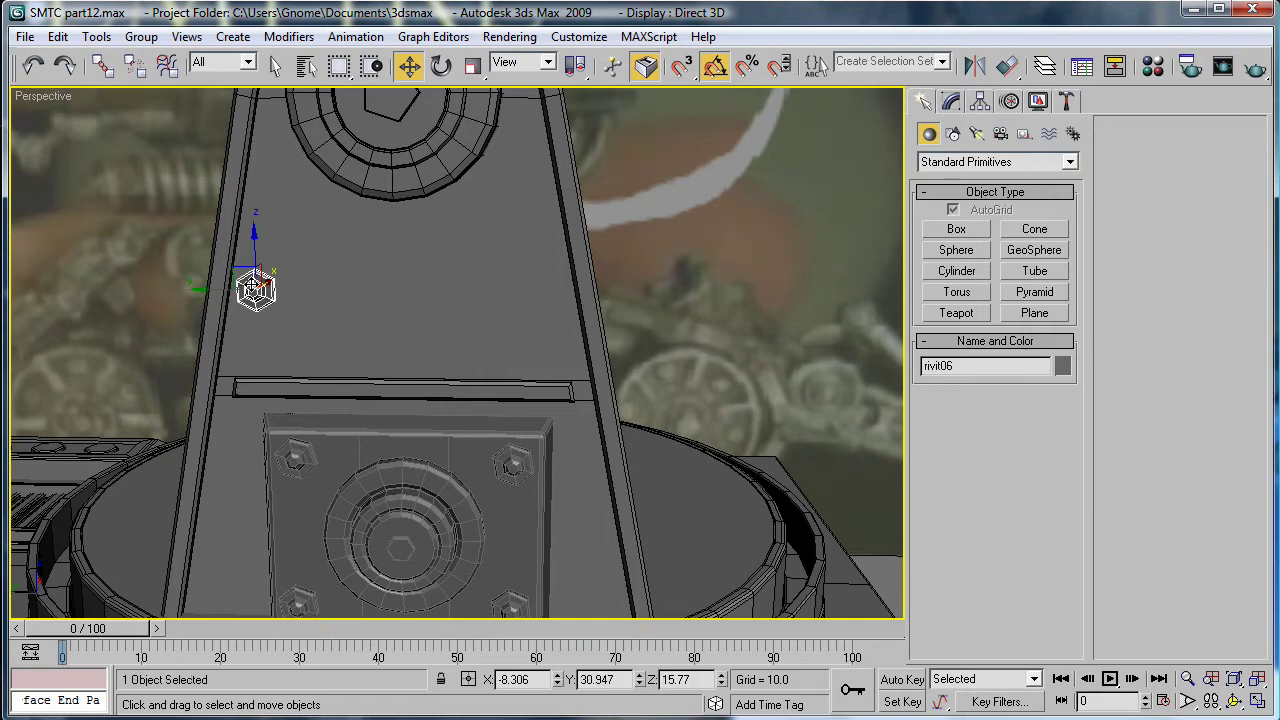
{"action": "left_click_drag", "start_coordinate": [220, 293], "coordinate": [507, 314], "text": "shift"}
{"action": "left_click", "coordinate": [648, 458]}
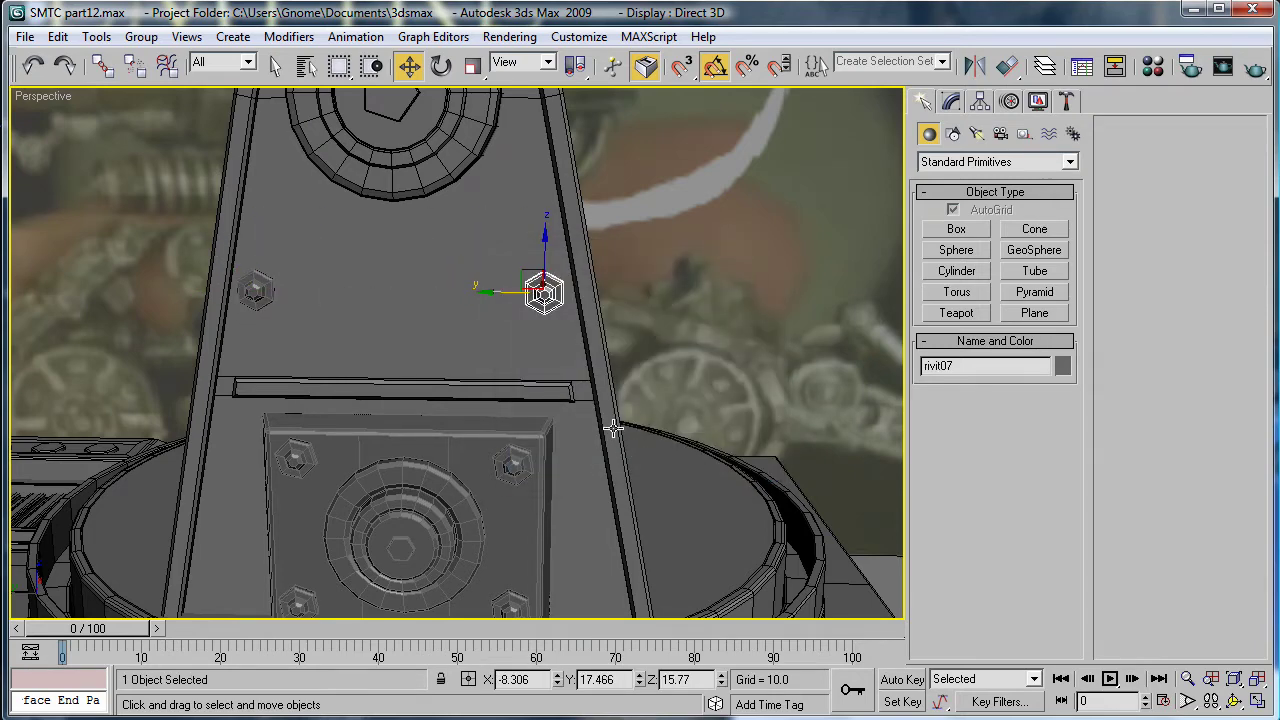
{"action": "key", "text": "e"}
{"action": "left_click_drag", "start_coordinate": [508, 246], "coordinate": [460, 328]}
{"action": "left_click", "coordinate": [142, 215]}
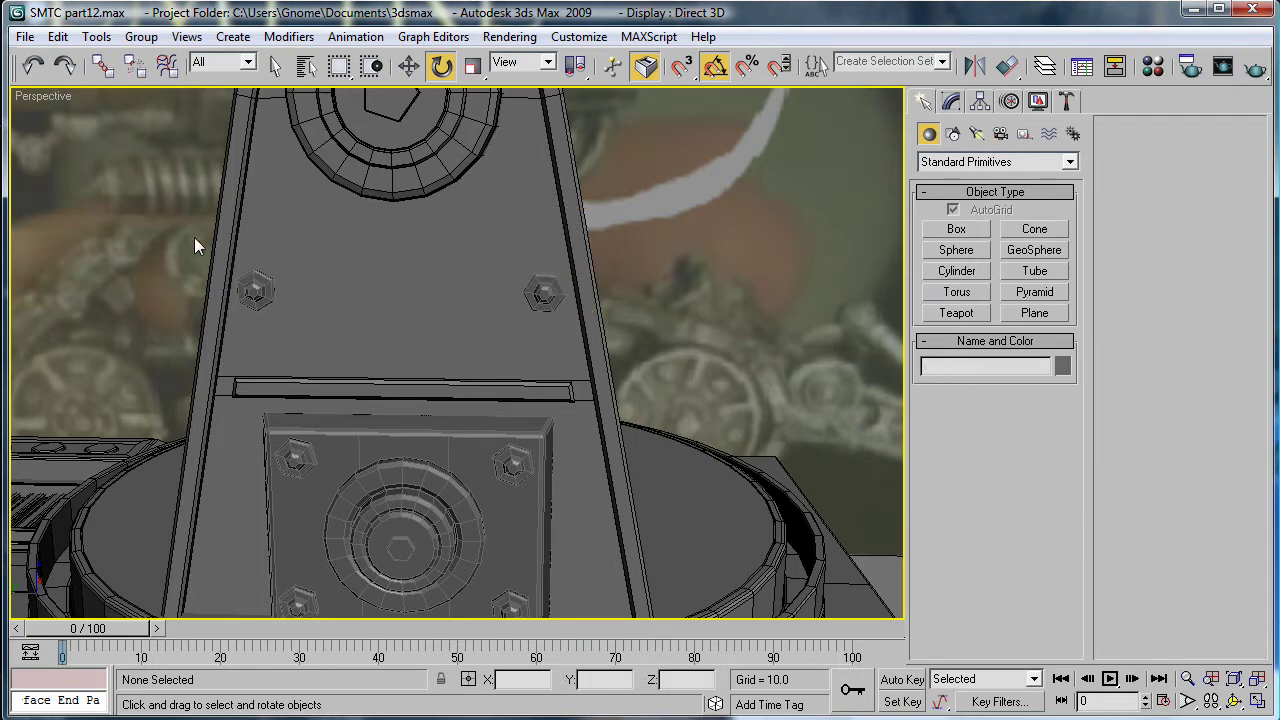
Step: Select the complete support assembly, including its hub, mounting box and rivets, in the Left view
{"action": "middle_click_drag", "start_coordinate": [219, 256], "coordinate": [481, 312]}
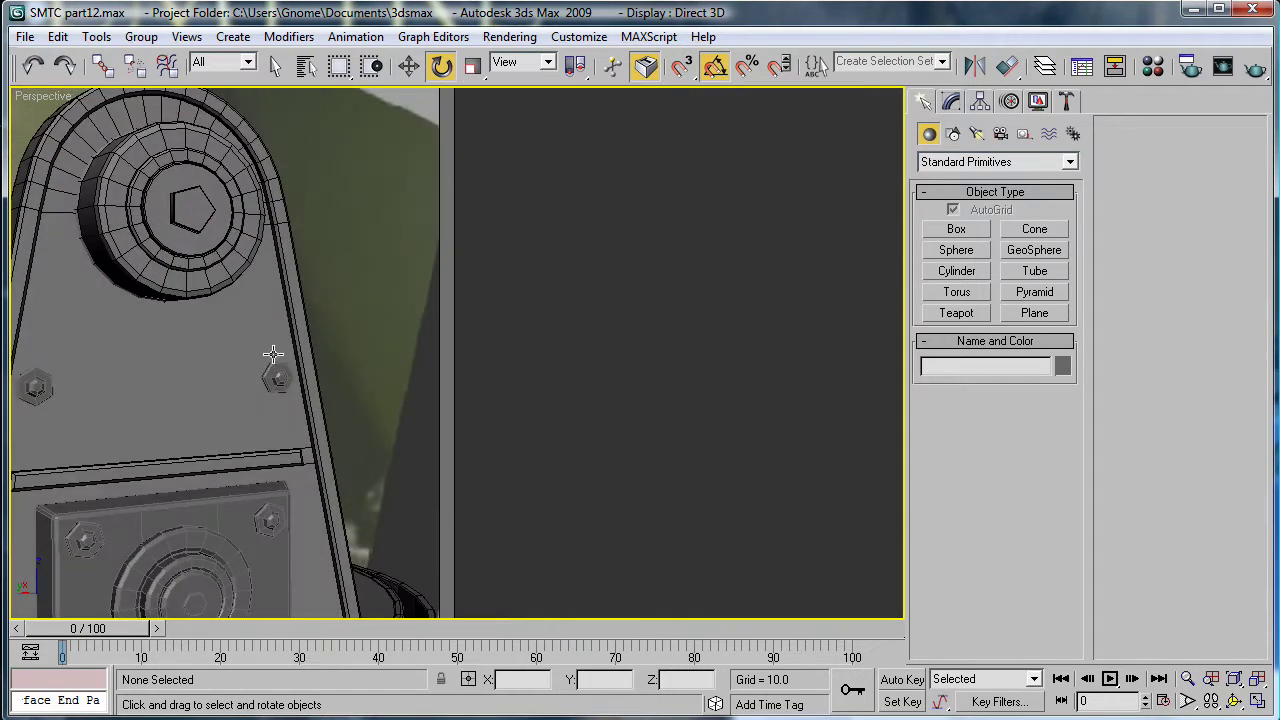
{"action": "scroll", "coordinate": [267, 428], "scroll_direction": "down", "scroll_amount": 2}
{"action": "middle_click_drag", "start_coordinate": [287, 347], "coordinate": [450, 393]}
{"action": "scroll", "coordinate": [449, 392], "scroll_direction": "down", "scroll_amount": 2}
{"action": "scroll", "coordinate": [449, 392], "scroll_direction": "down", "scroll_amount": 3}
{"action": "middle_click_drag", "start_coordinate": [371, 477], "coordinate": [409, 409], "text": "alt"}
{"action": "scroll", "coordinate": [390, 469], "scroll_direction": "up", "scroll_amount": 2}
{"action": "scroll", "coordinate": [390, 469], "scroll_direction": "up", "scroll_amount": 3}
{"action": "key", "text": "l"}
{"action": "scroll", "coordinate": [423, 409], "scroll_direction": "up", "scroll_amount": 3}
{"action": "scroll", "coordinate": [426, 314], "scroll_direction": "up", "scroll_amount": 2}
{"action": "middle_click_drag", "start_coordinate": [381, 290], "coordinate": [560, 438]}
{"action": "left_click_drag", "start_coordinate": [248, 158], "coordinate": [615, 518]}
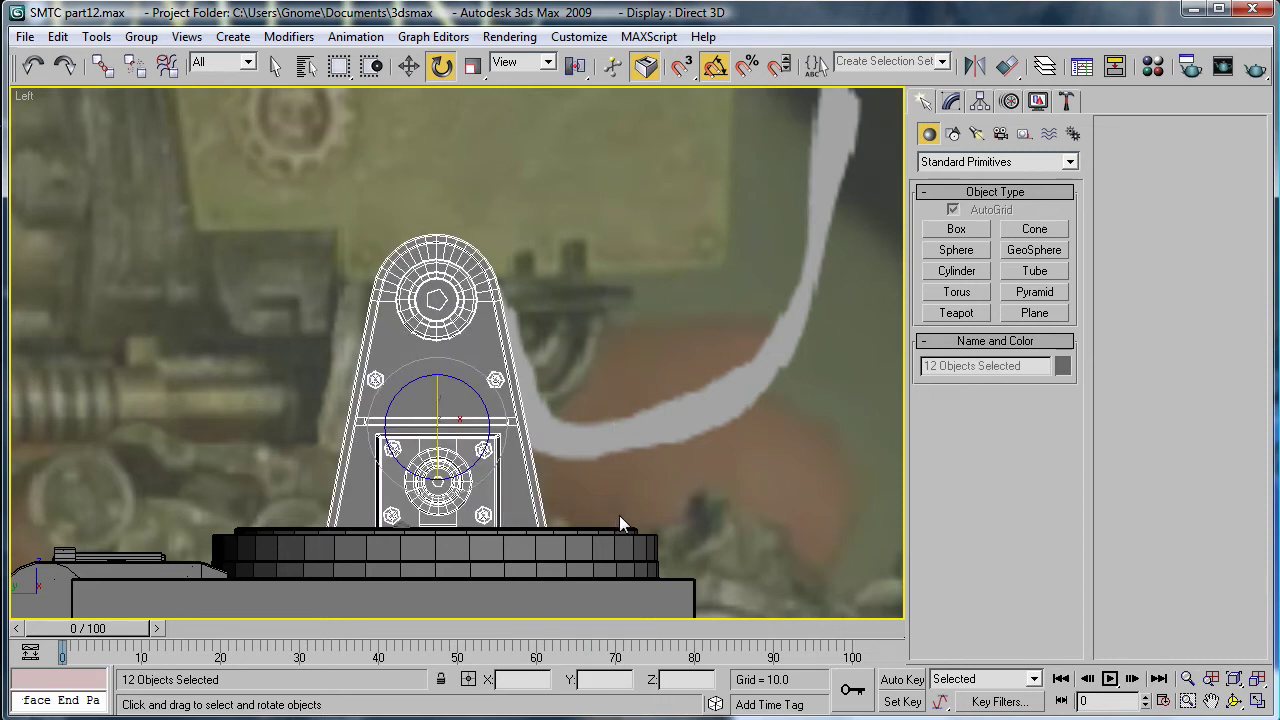
Step: Try to copy the selected support assembly to the opposite side of the turntable in the Top view
{"action": "key", "text": "t"}
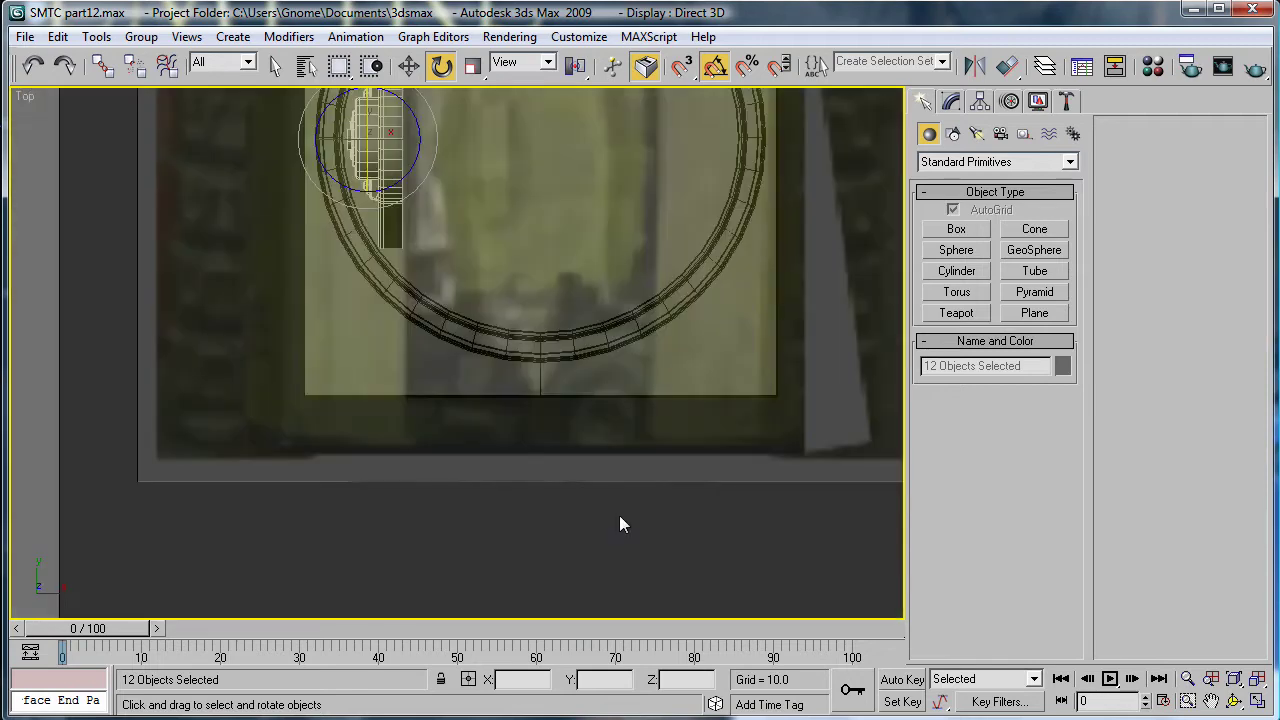
{"action": "middle_click_drag", "start_coordinate": [631, 386], "coordinate": [521, 401]}
{"action": "key", "text": "w"}
{"action": "middle_click_drag", "start_coordinate": [527, 312], "coordinate": [480, 352]}
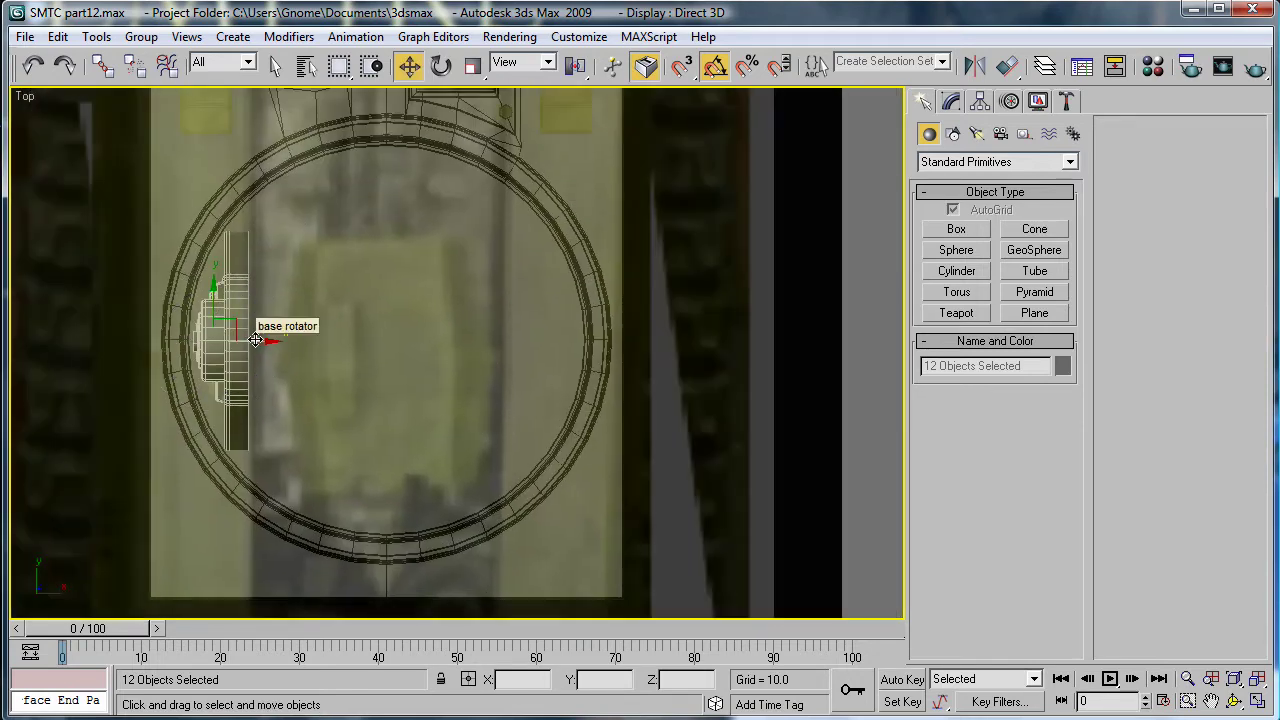
{"action": "left_click_drag", "start_coordinate": [256, 340], "coordinate": [548, 363], "text": "shift"}
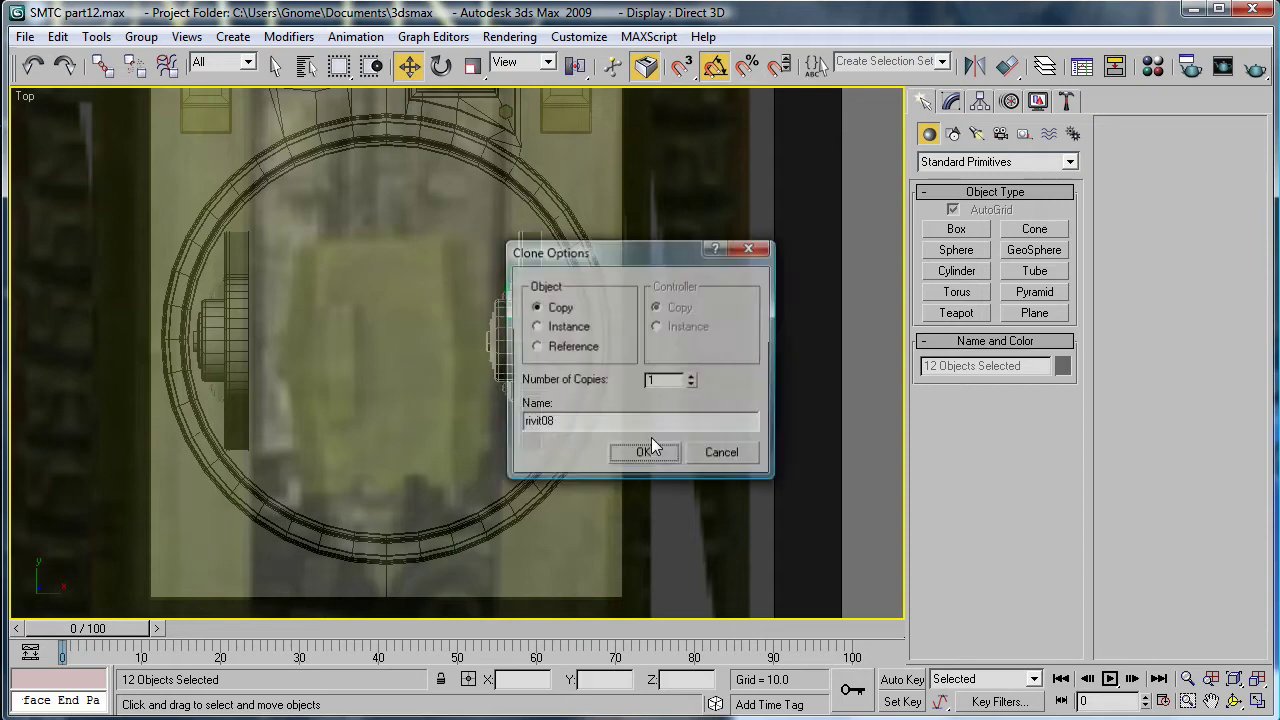
{"action": "left_click", "coordinate": [650, 446]}
Step: Try to rotate the copied support assembly to face outward and align it with the opposite turntable edge
{"action": "key", "text": "e"}
{"action": "left_click_drag", "start_coordinate": [556, 308], "coordinate": [678, 404]}
{"action": "key", "text": "w"}
{"action": "left_click_drag", "start_coordinate": [545, 342], "coordinate": [599, 360]}
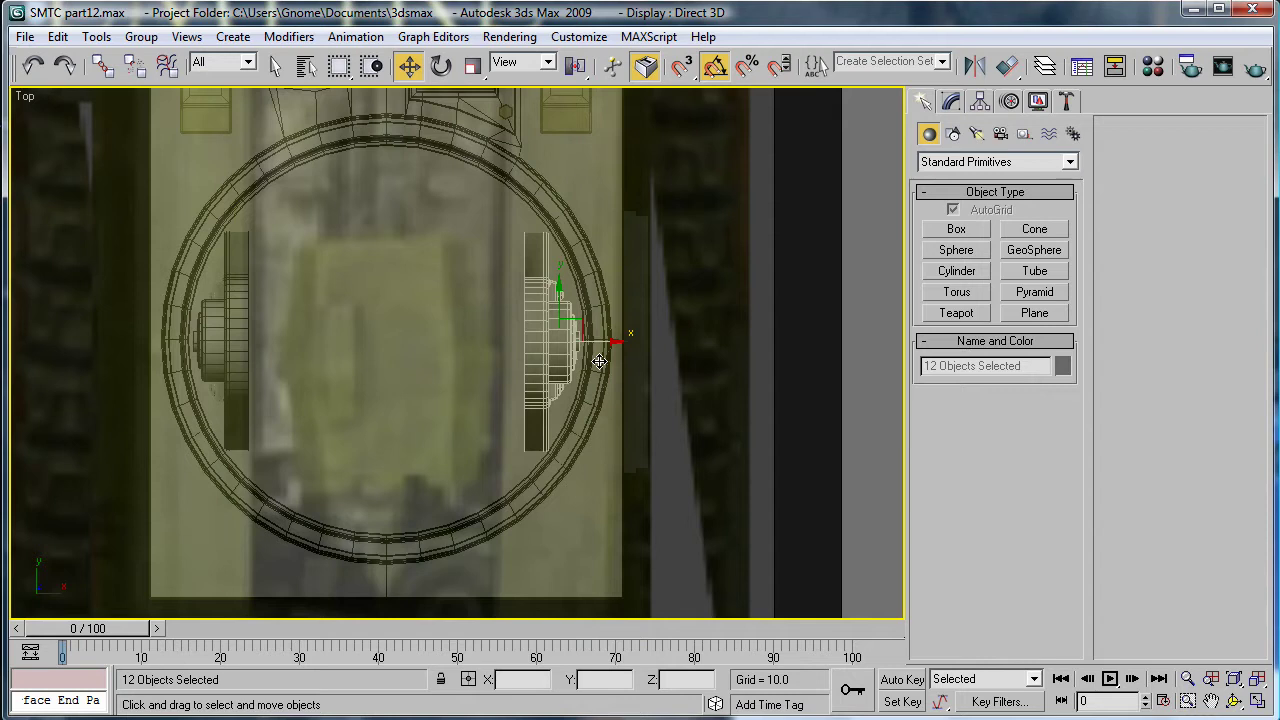
{"action": "middle_click_drag", "start_coordinate": [409, 355], "coordinate": [419, 361]}
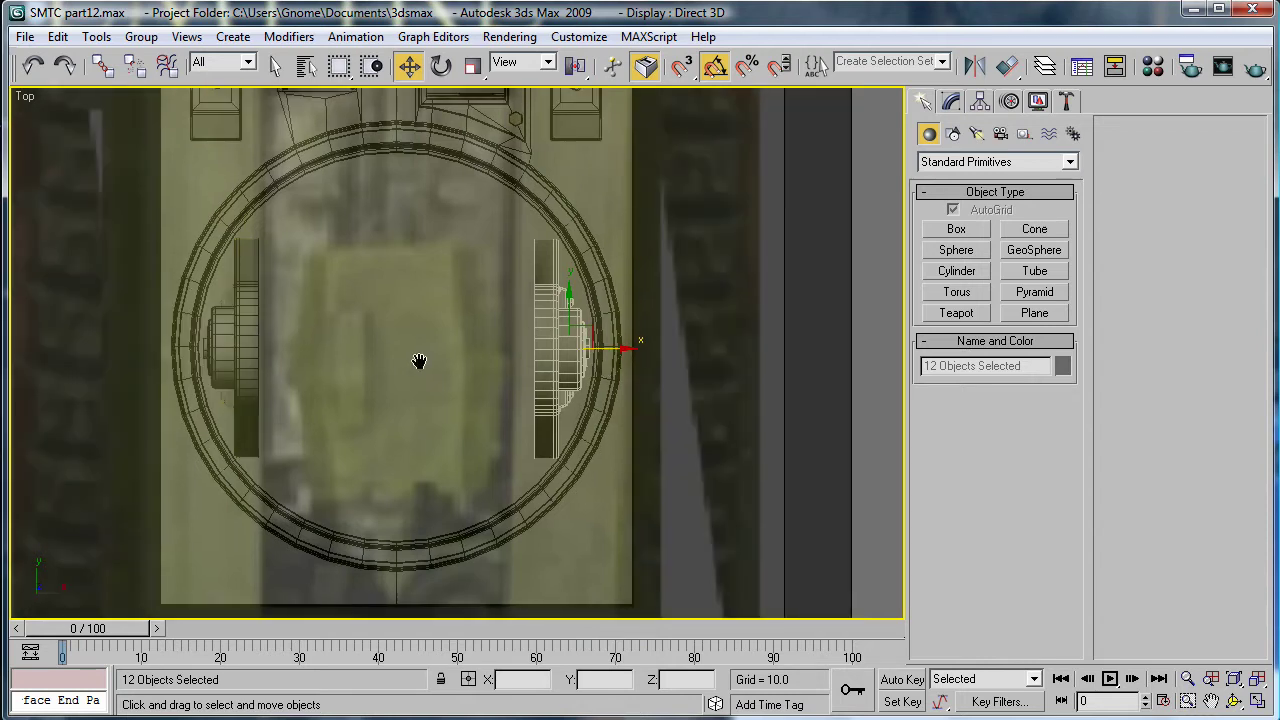
{"action": "left_click_drag", "start_coordinate": [609, 351], "coordinate": [609, 351]}
Step: Examine both support assemblies on the turntable from several angles in the Perspective view
{"action": "key", "text": "p"}
{"action": "scroll", "coordinate": [500, 431], "scroll_direction": "down", "scroll_amount": 8}
{"action": "left_click_drag", "start_coordinate": [422, 474], "coordinate": [667, 499], "text": "alt"}
{"action": "scroll", "coordinate": [698, 503], "scroll_direction": "up", "scroll_amount": 5}
{"action": "middle_click_drag", "start_coordinate": [667, 499], "coordinate": [553, 446], "text": "alt"}
{"action": "scroll", "coordinate": [646, 474], "scroll_direction": "down", "scroll_amount": 4}
{"action": "scroll", "coordinate": [695, 468], "scroll_direction": "up", "scroll_amount": 3}
{"action": "left_click", "coordinate": [697, 476]}
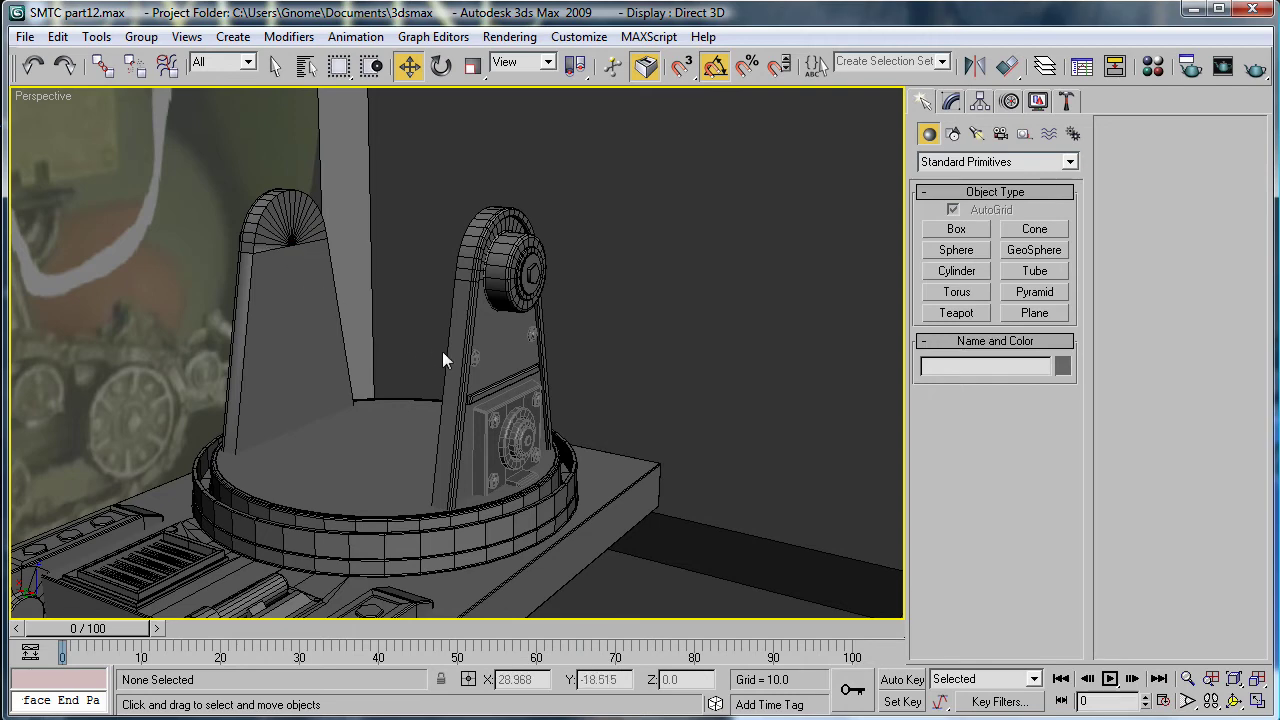
{"action": "mouse_move", "coordinate": [442, 351]}
{"action": "middle_mouse_down", "text": "alt"}
{"action": "mouse_move", "coordinate": [666, 383]}
{"action": "mouse_move", "coordinate": [430, 368]}
{"action": "middle_mouse_up", "text": "alt"}
{"action": "mouse_move", "coordinate": [430, 368]}
{"action": "middle_mouse_down"}
{"action": "mouse_move", "coordinate": [491, 360]}
{"action": "mouse_move", "coordinate": [415, 352]}
{"action": "middle_mouse_up"}
Step: Undo the copied support's moves, rotation and duplication, and deselect the original assembly
{"action": "key", "text": "ctrl+z"}
{"action": "key", "text": "ctrl+z"}
{"action": "key", "text": "ctrl+z"}
{"action": "key", "text": "ctrl+z"}
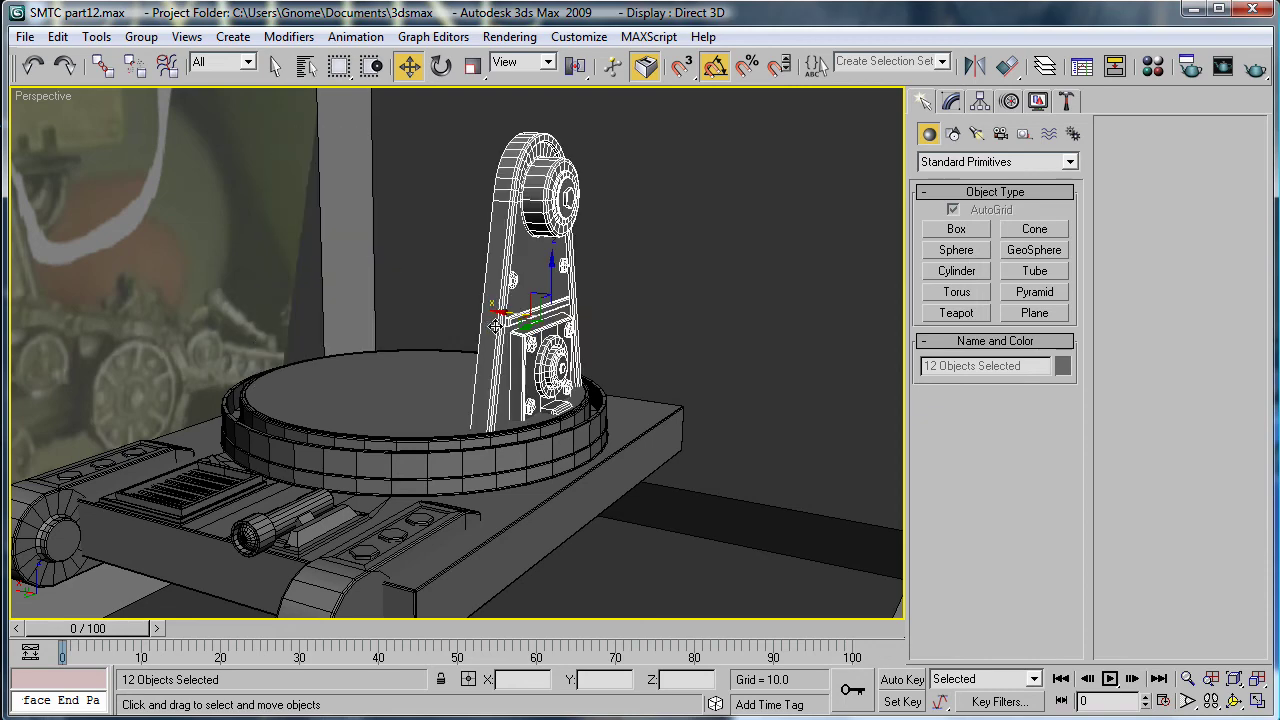
{"action": "middle_click_drag", "start_coordinate": [770, 564], "coordinate": [737, 479]}
{"action": "left_click", "coordinate": [857, 520]}
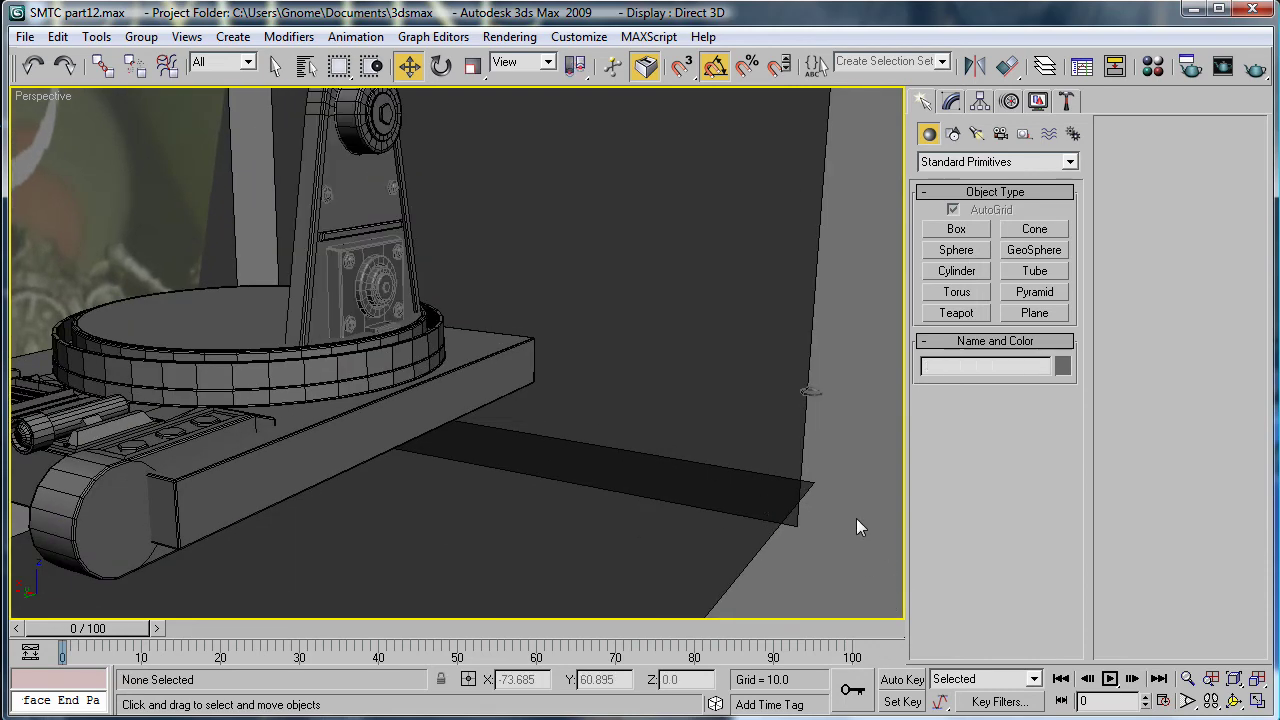